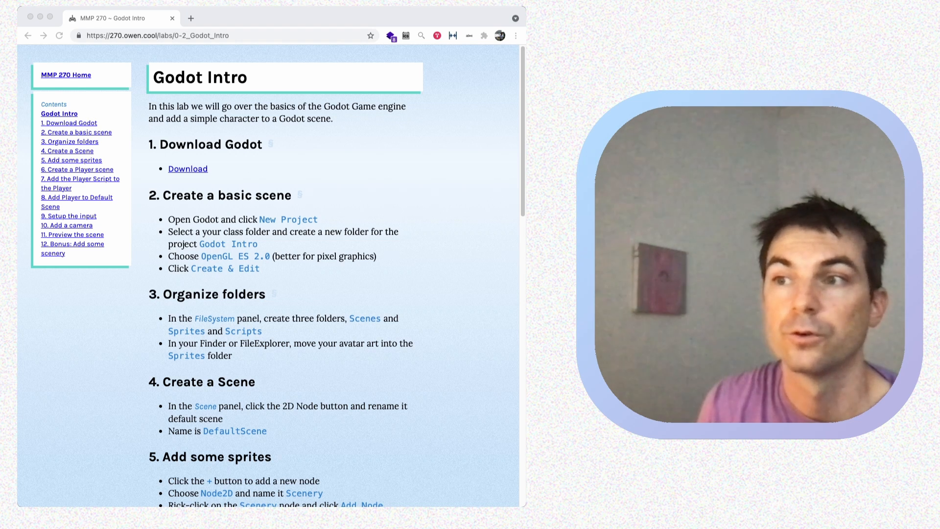
Step: Read through the Godot Intro lab instructions, from downloading Godot to the bonus scenery section
scroll(268, 274, down, 3)
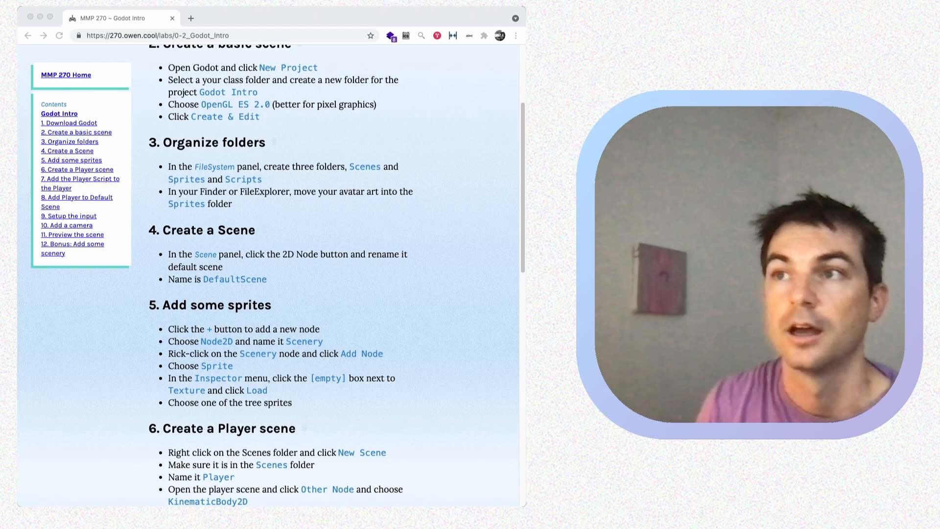
scroll(272, 274, down, 2)
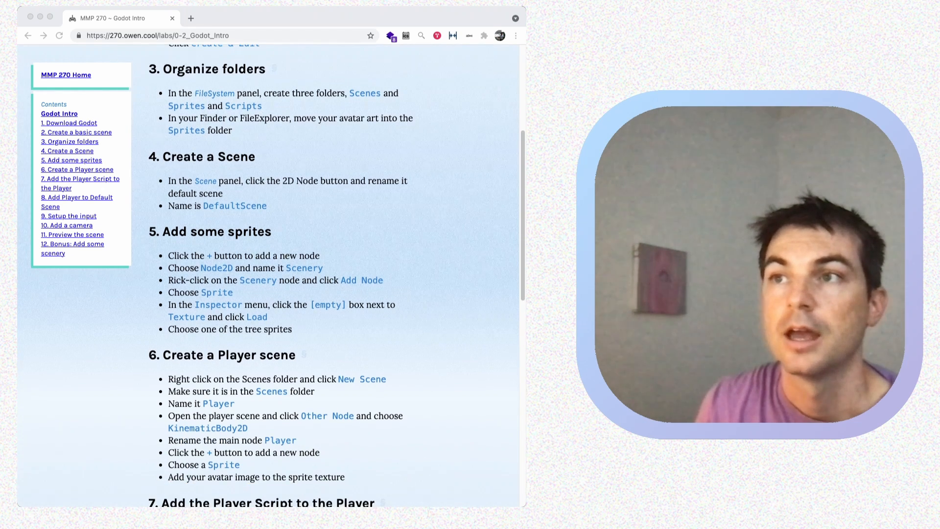
scroll(268, 274, down, 3)
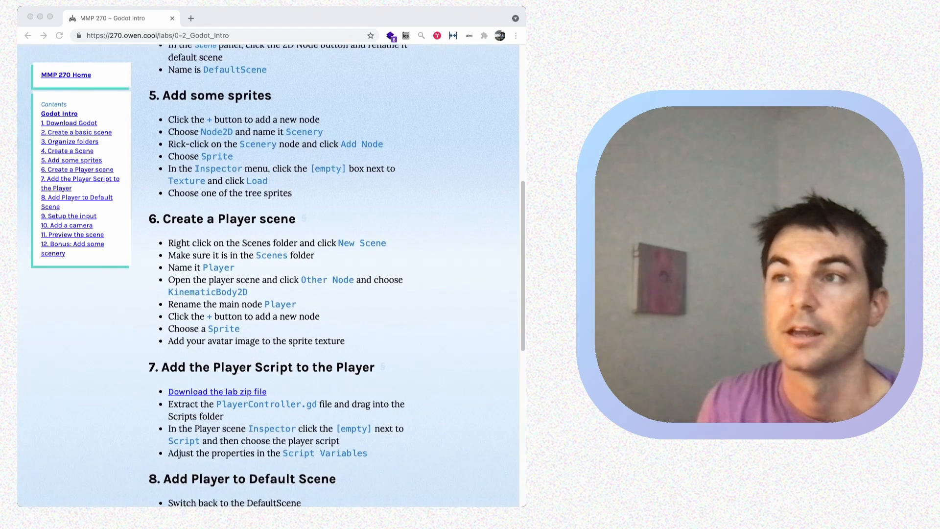
scroll(268, 275, down, 6)
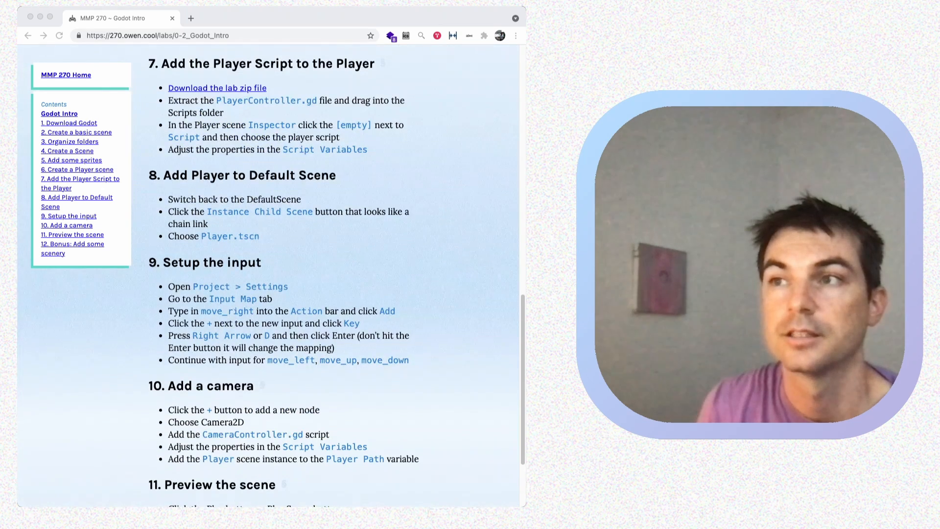
scroll(268, 274, down, 2)
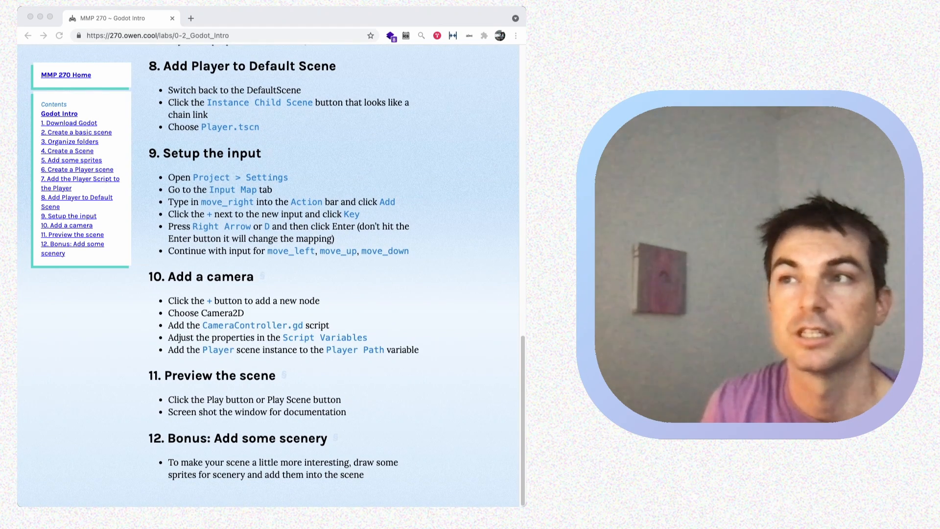
scroll(268, 275, up, 15)
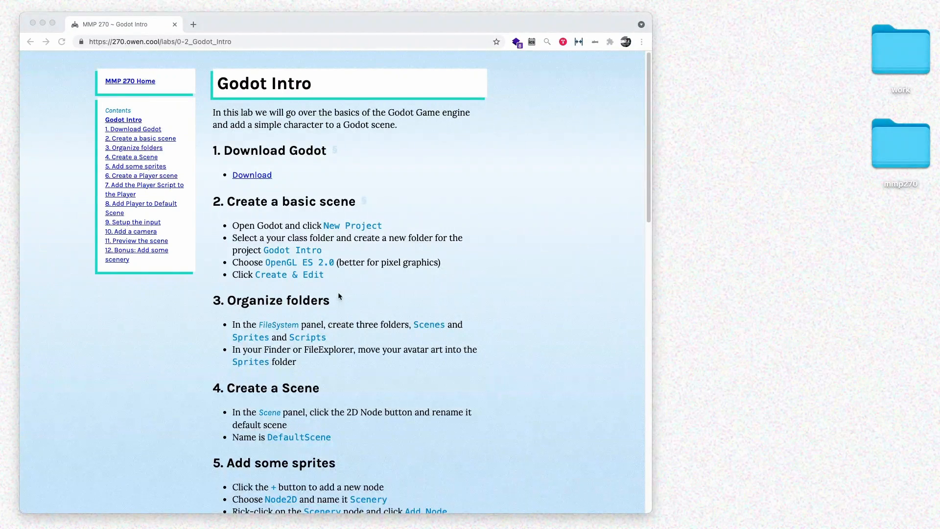
Step: Follow the lab page's Godot download link and download the standard macOS version, Universal 64-bit (x86_64 + Apple Silicon)
click(428, 285)
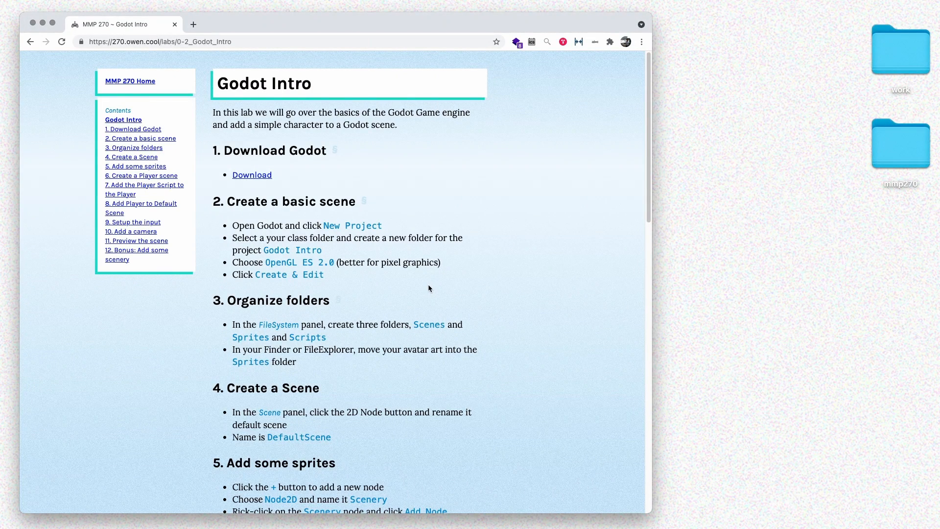
click(251, 175)
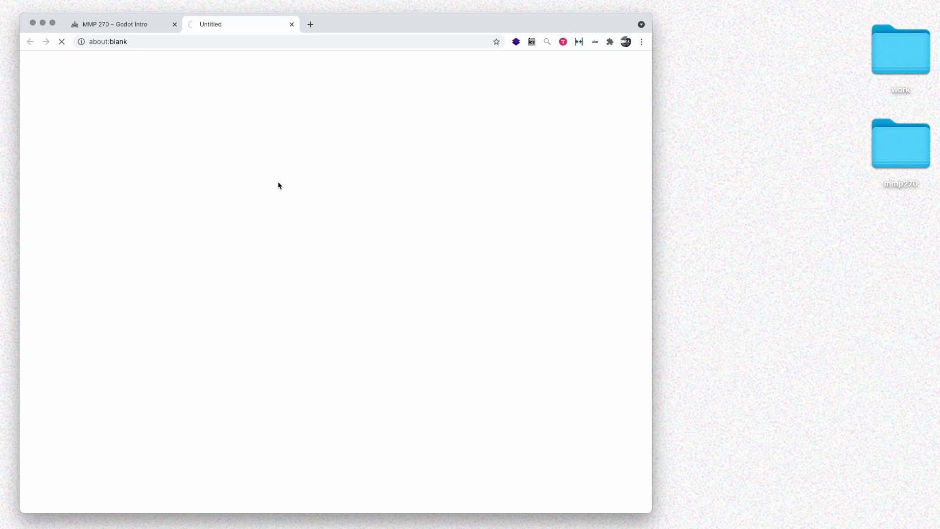
drag(421, 143, 420, 130)
drag(487, 140, 485, 141)
mouse_move(356, 141)
mouse_down()
mouse_move(325, 133)
mouse_move(362, 139)
mouse_up()
key(Escape)
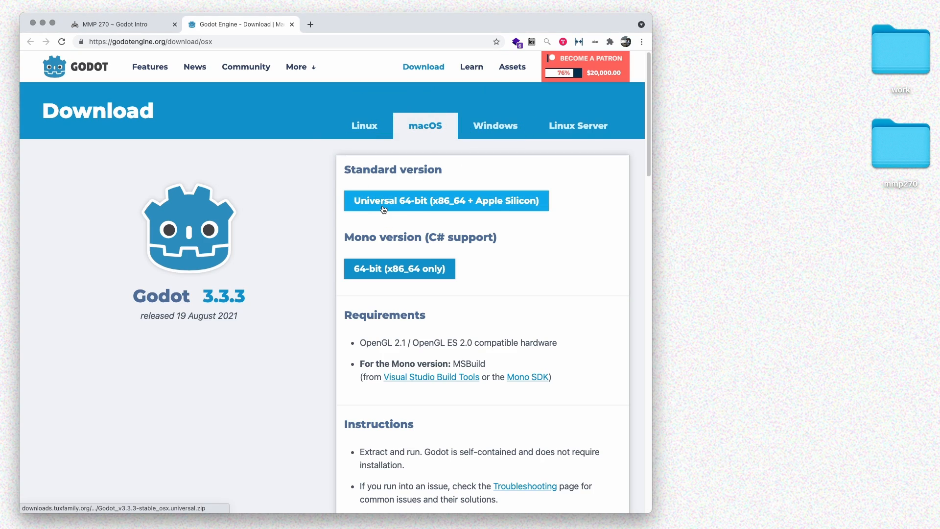
click(383, 209)
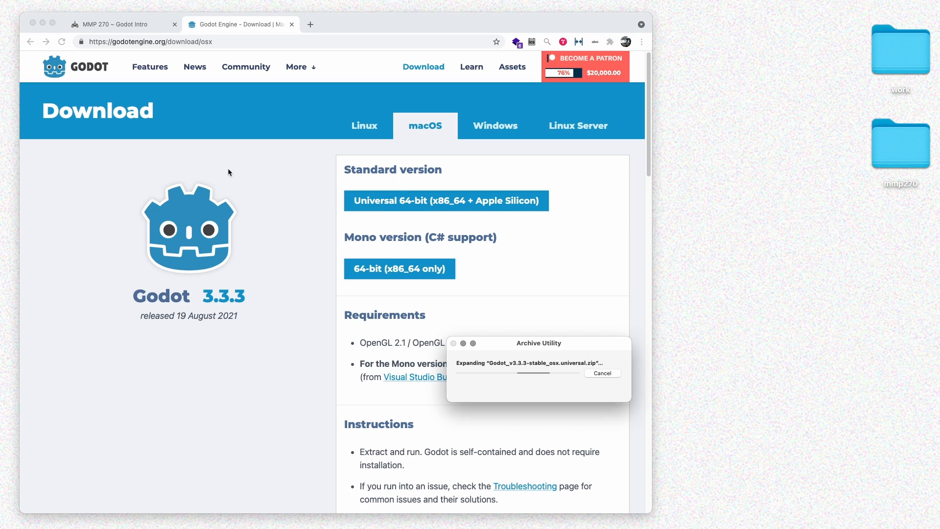
Step: Move the extracted Godot app from Downloads into the Applications folder, replacing the older copy
drag(267, 103, 892, 298)
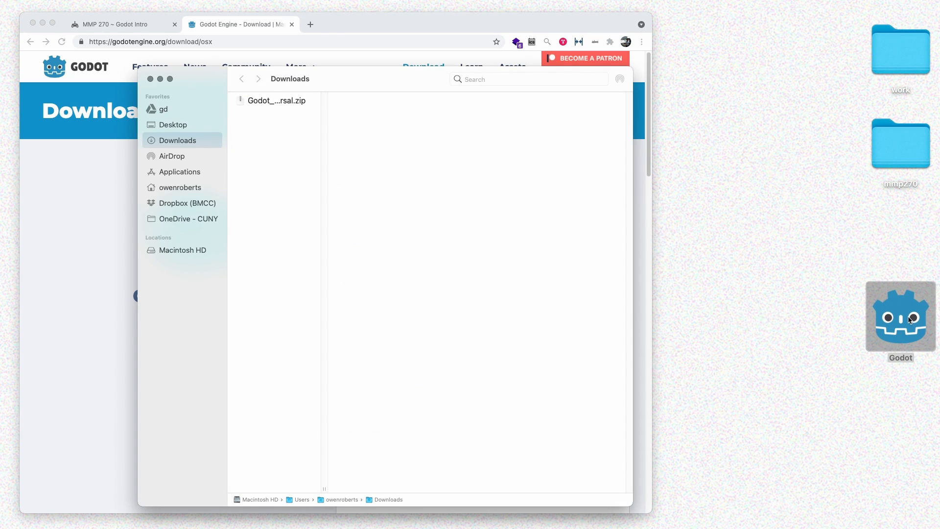
key(super+z)
drag(241, 101, 177, 172)
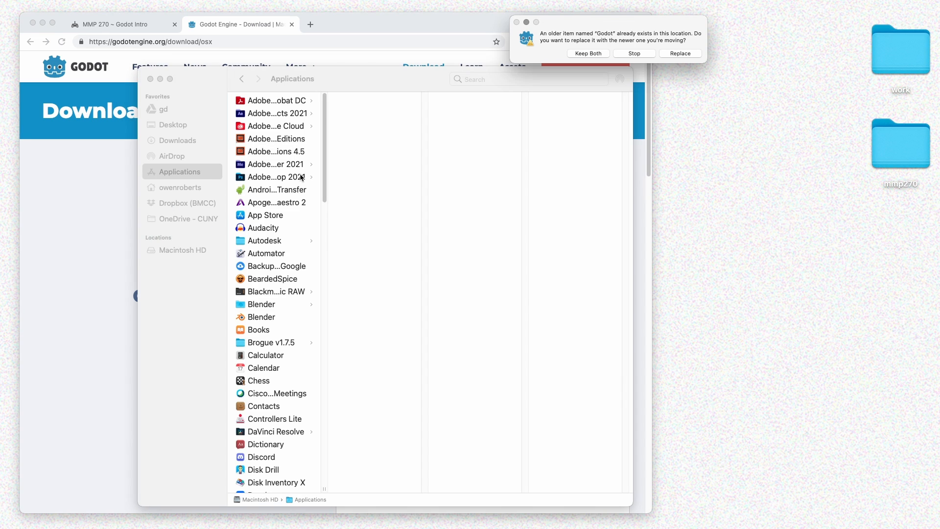
click(661, 55)
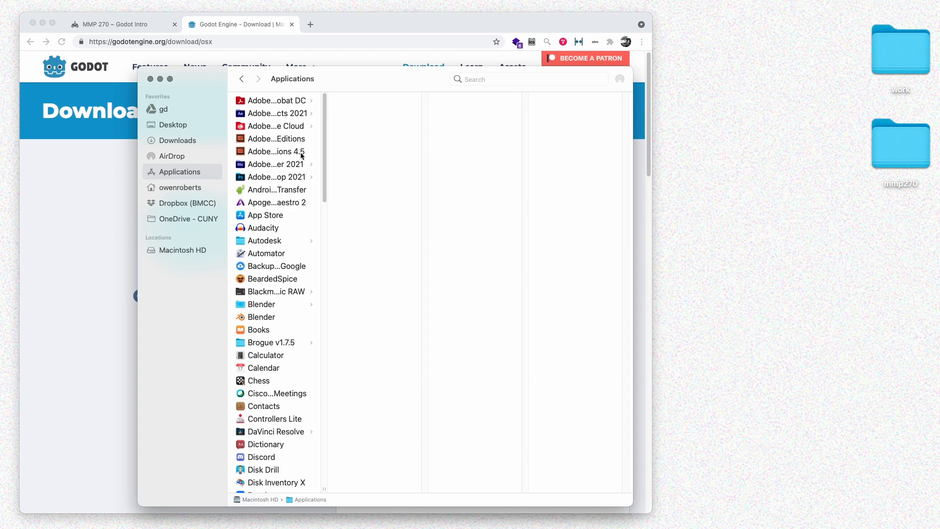
Step: Find the installed Godot app by searching for "godot", launch it and approve opening the downloaded app
scroll(304, 237, down, 20)
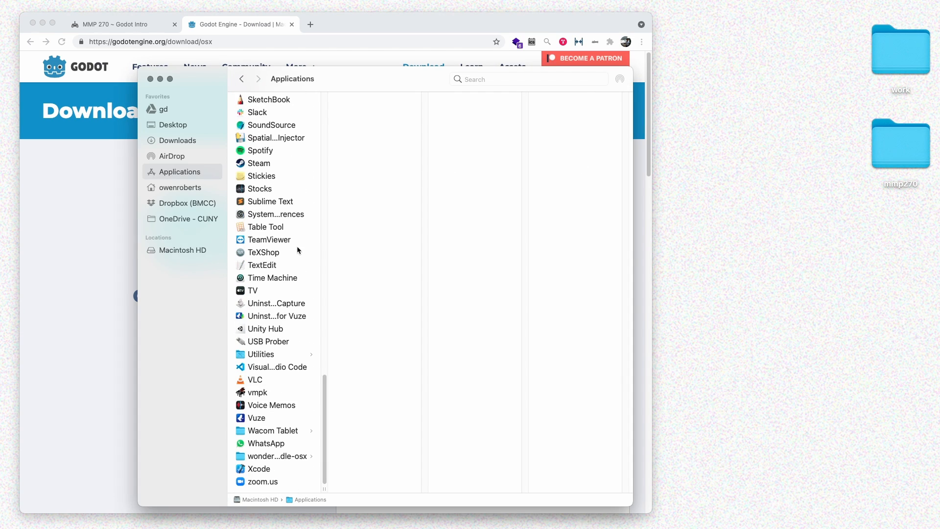
key(super+space)
text(godot)
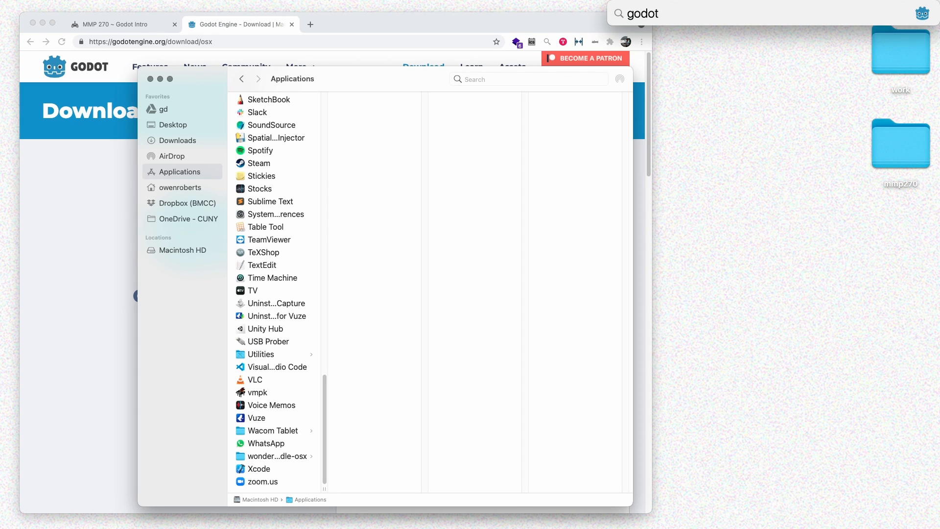
key(Return)
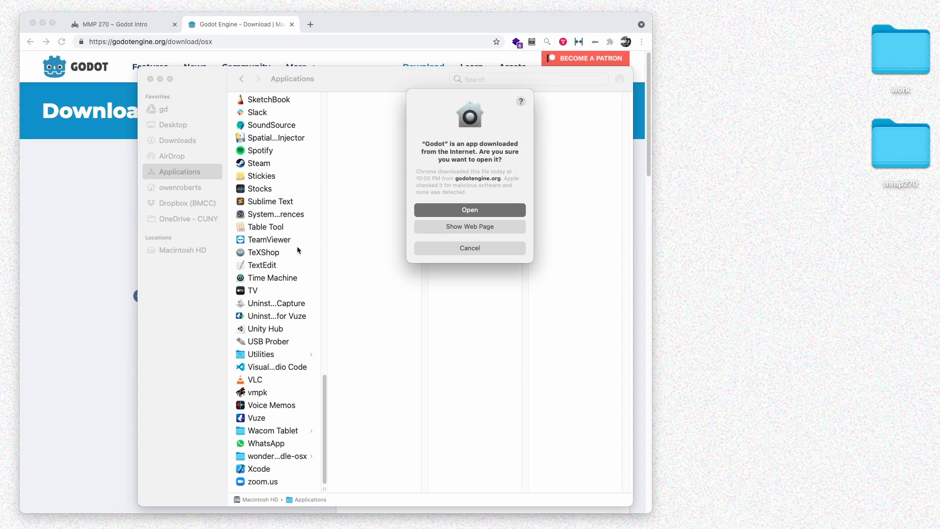
key(Return)
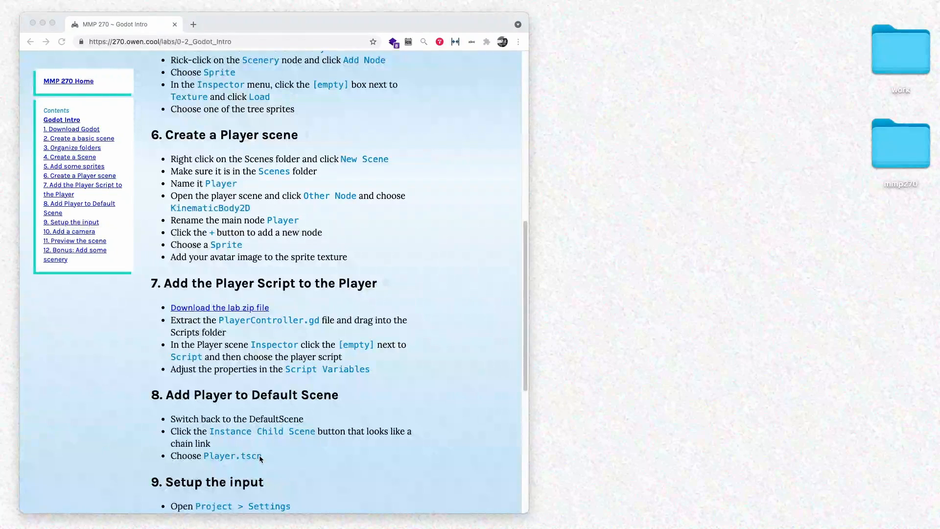
Step: Download the lab zip file from section 7, Add the Player Script to the Player, on the lab page in the browser
click(446, 240)
scroll(446, 240, up, 10)
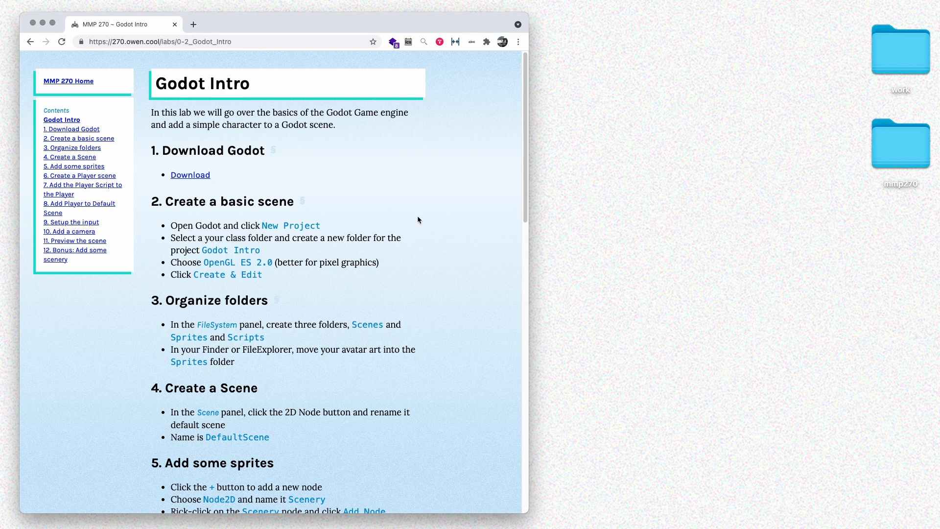
drag(466, 123, 485, 268)
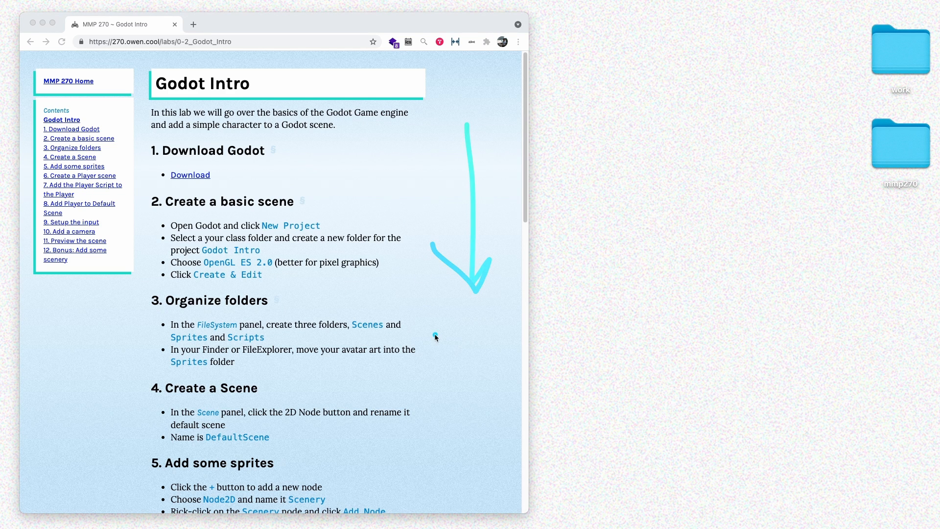
key(Escape)
scroll(418, 308, down, 10)
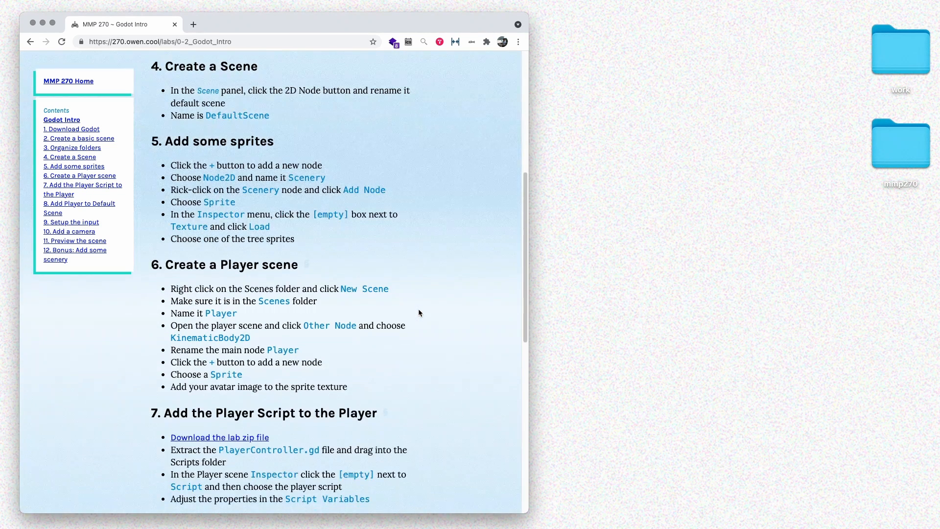
mouse_move(166, 288)
mouse_down()
mouse_move(172, 300)
mouse_move(278, 289)
mouse_move(177, 273)
mouse_move(175, 289)
mouse_up()
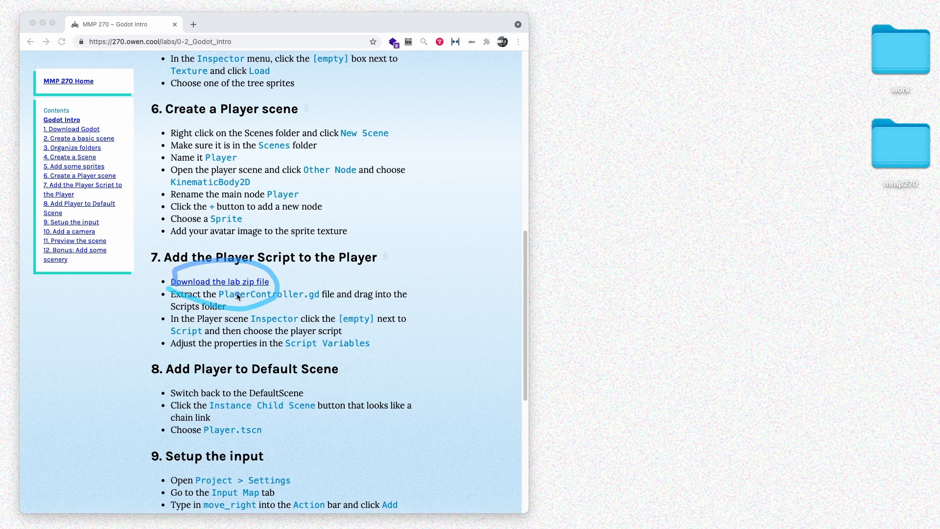
key(Escape)
click(232, 286)
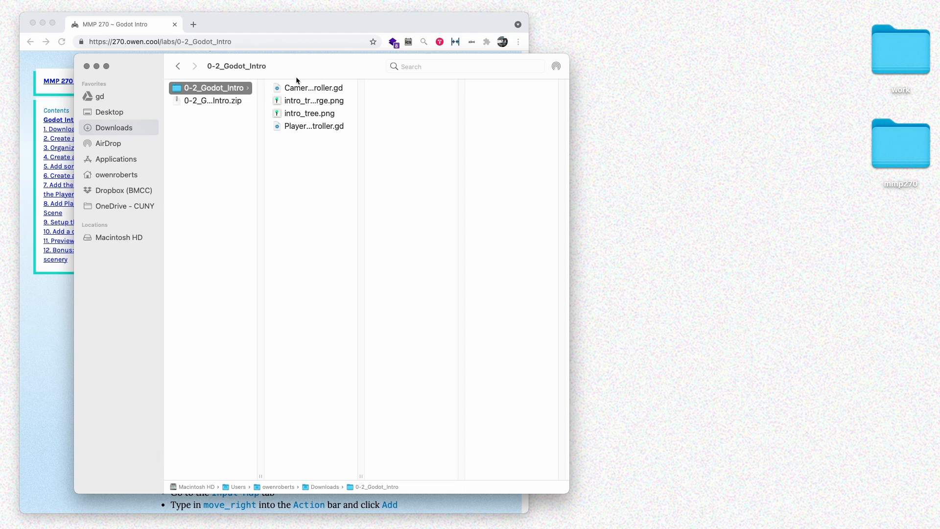
Step: Check the applications offered for opening 0-2_Godot_Intro.zip and view the contents of the extracted 0-2_Godot_Intro folder
click(230, 99)
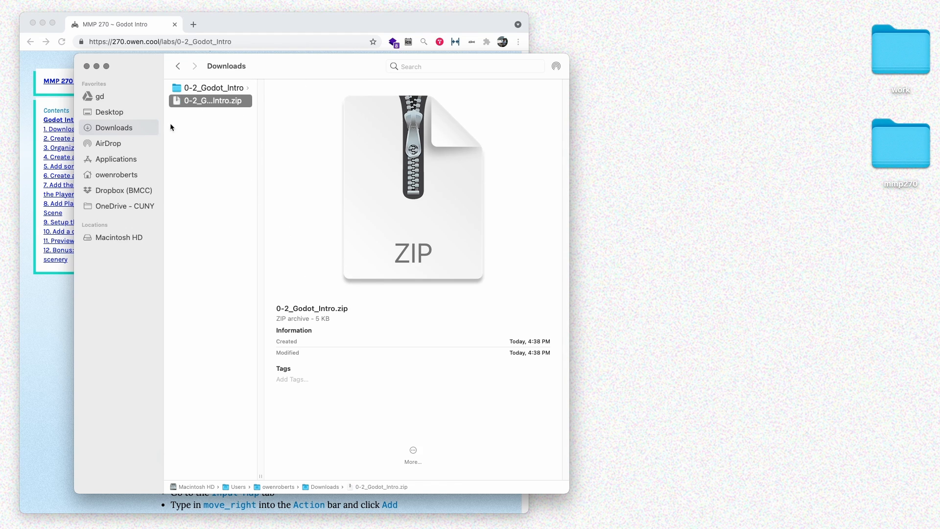
right_click(204, 104)
mouse_move(305, 119)
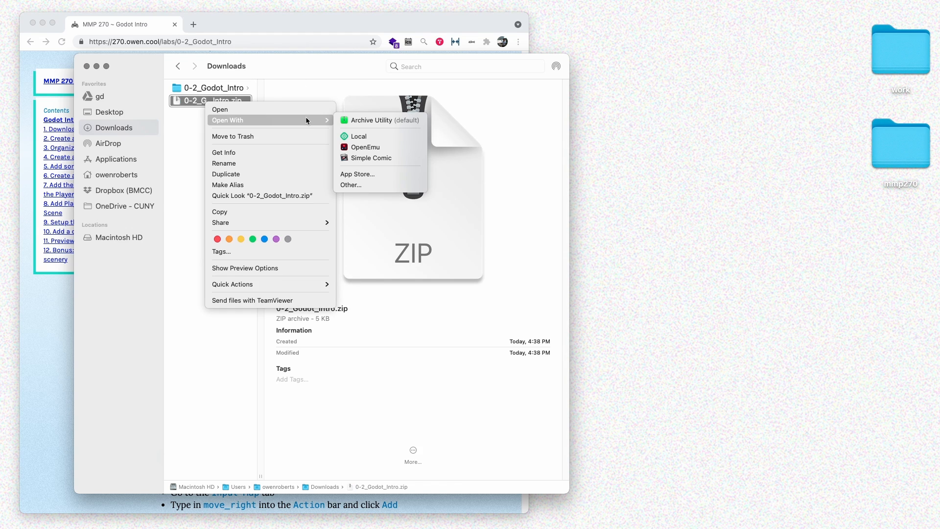
click(204, 157)
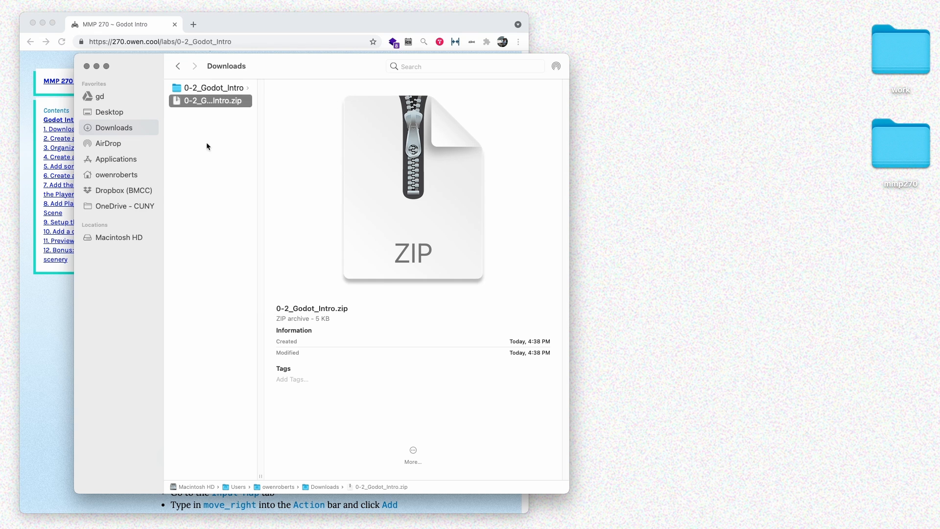
click(219, 89)
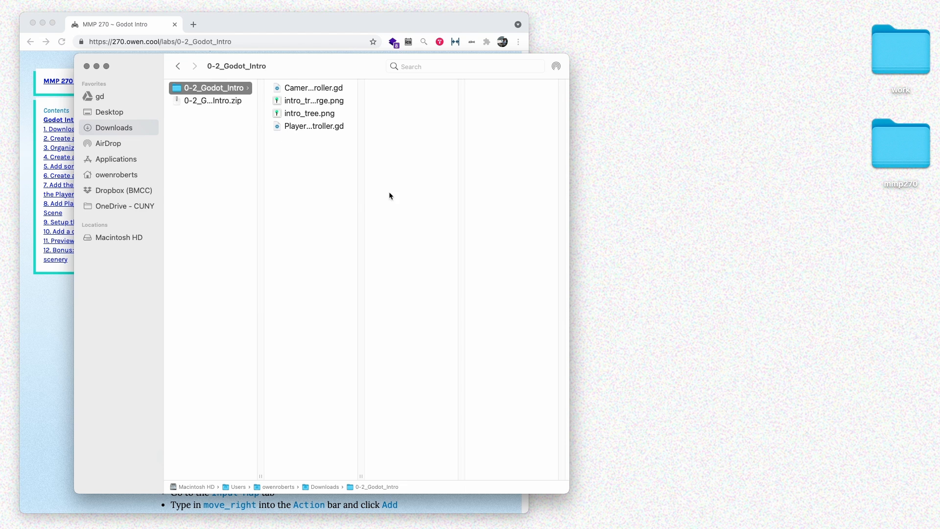
Step: Shrink the Finder window showing the 0-2_Godot_Intro files and place it beside the browser, widening it slightly
drag(321, 59, 489, 76)
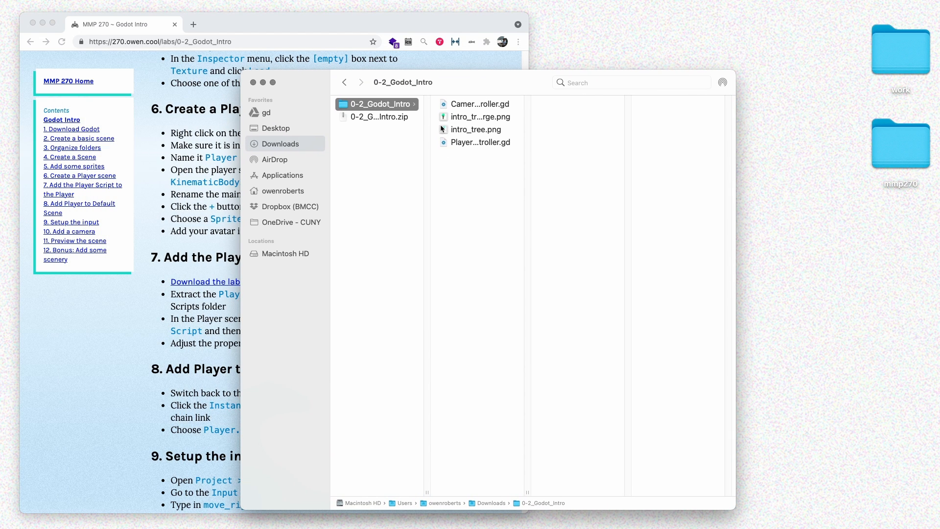
drag(735, 509, 540, 314)
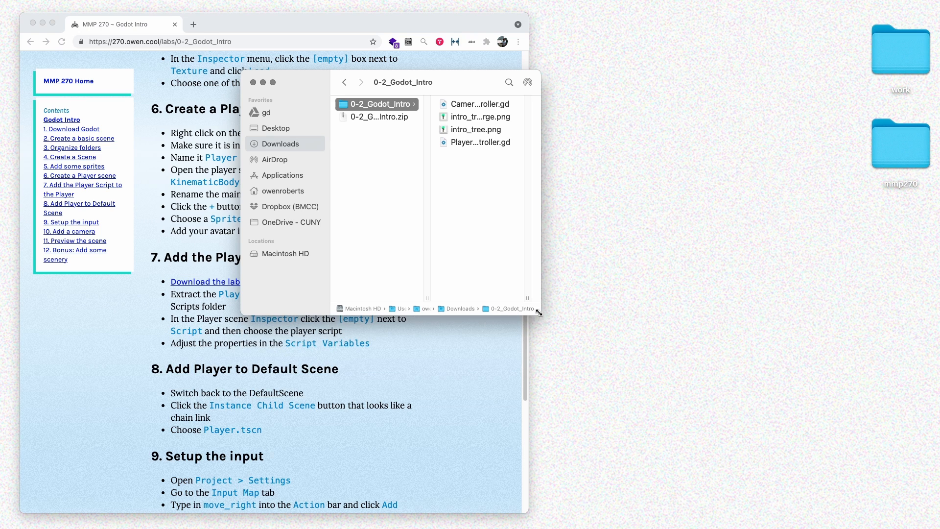
drag(424, 92, 744, 225)
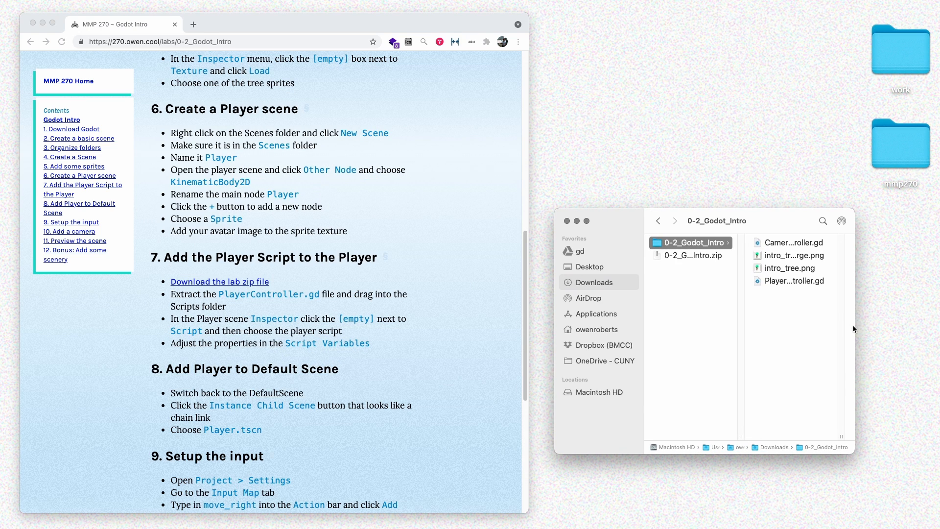
drag(855, 321, 930, 321)
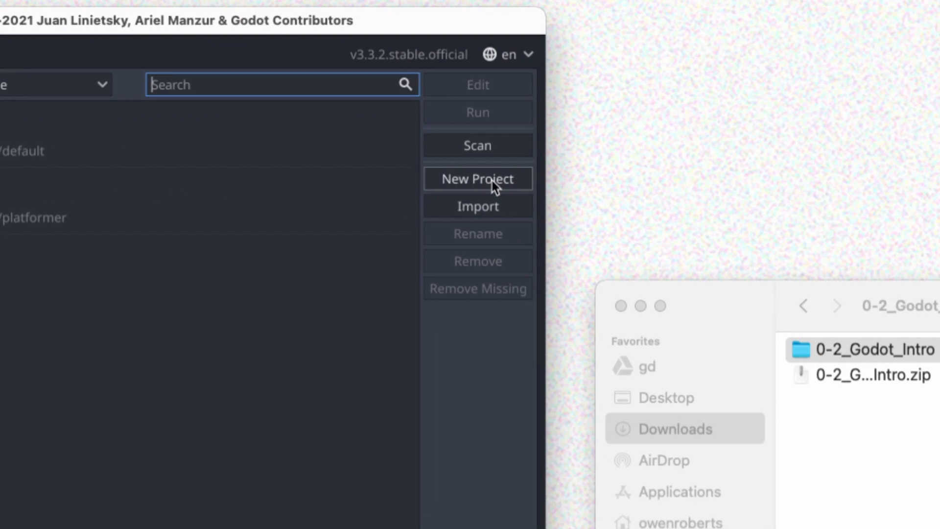
Step: Start a new project named Godot Intro and create a Godot Intro folder for it inside Desktop/mmp270
click(492, 181)
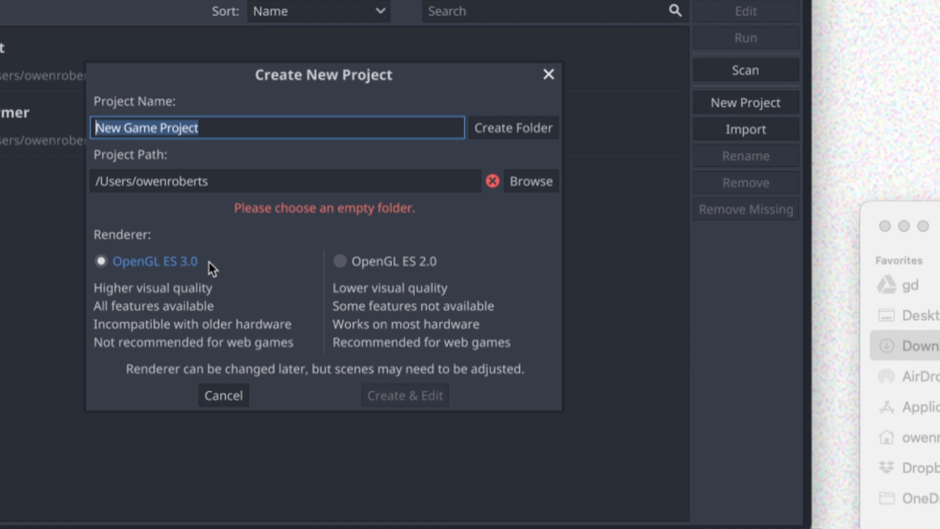
text(Godot Intro)
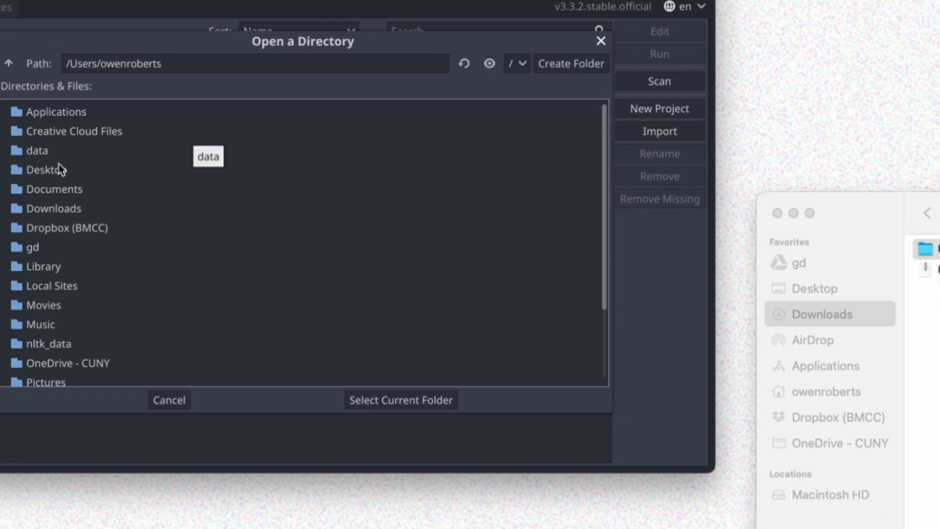
double_click(59, 169)
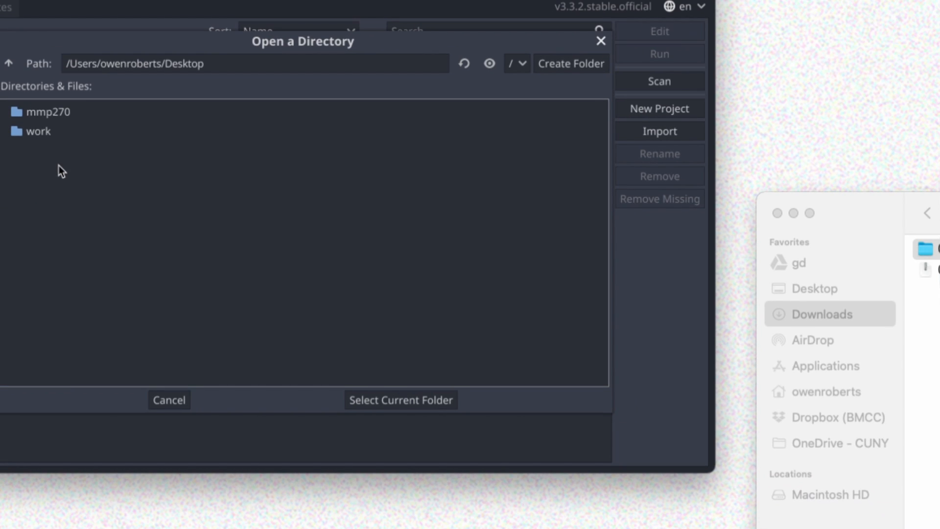
double_click(55, 112)
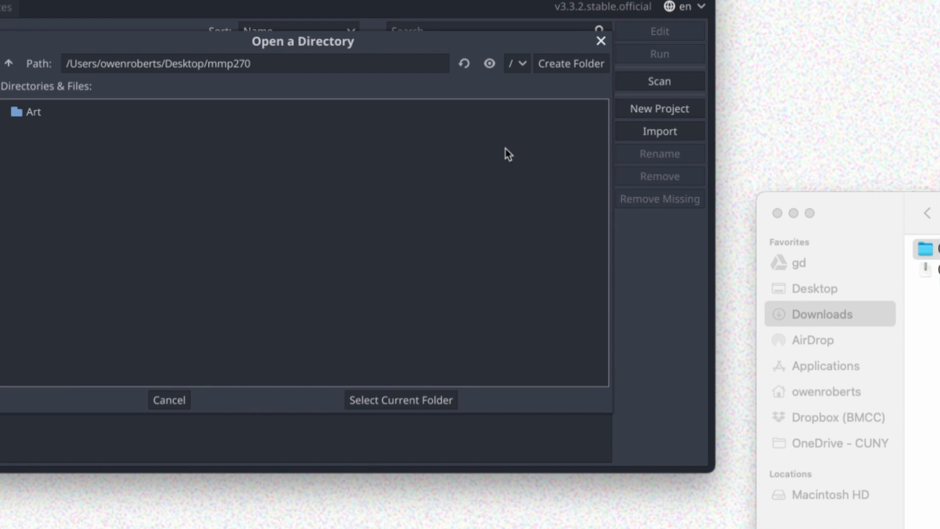
click(589, 67)
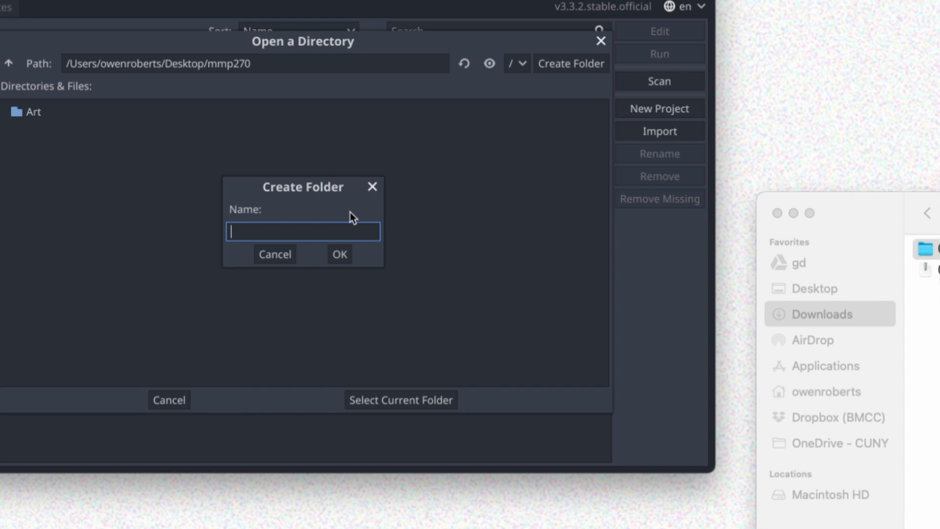
text(Godot 1)
text(ntro)
key(Return)
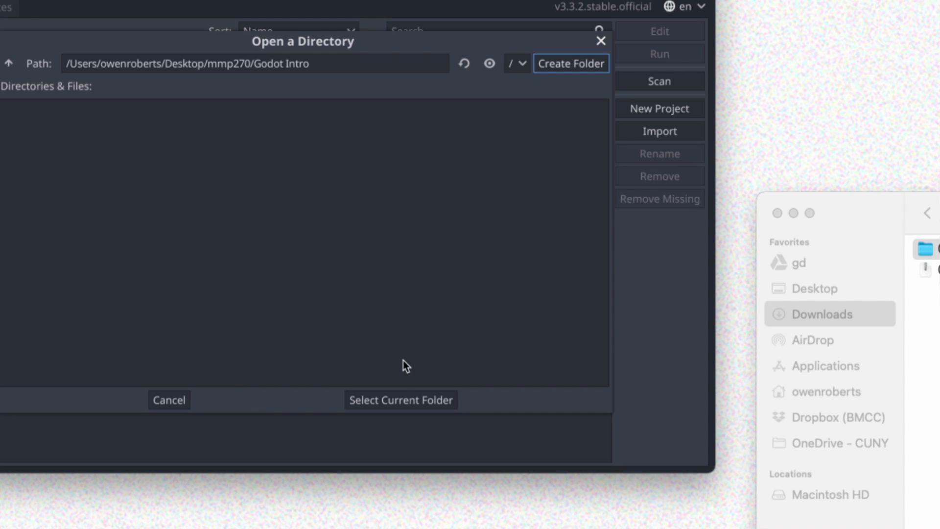
Step: Create the project in the Godot Intro folder with the OpenGL ES 2.0 renderer and open it for editing
click(405, 397)
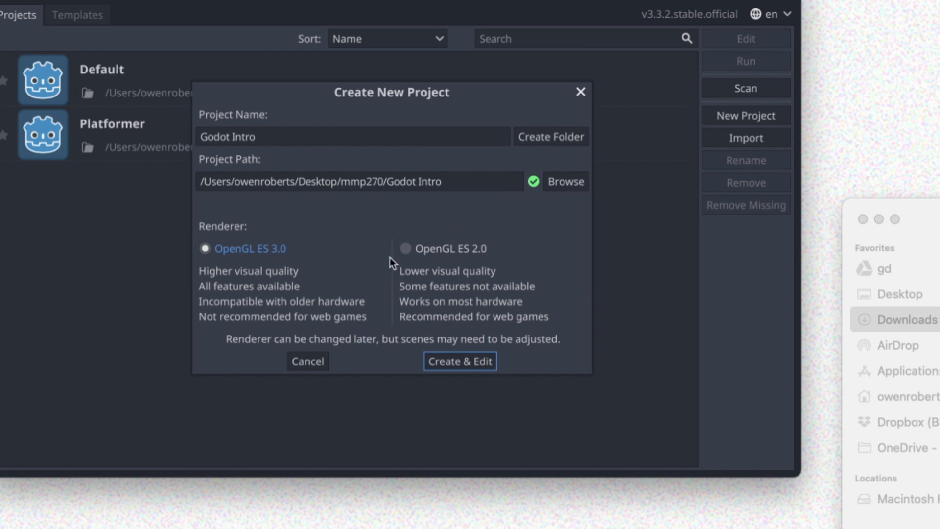
click(349, 244)
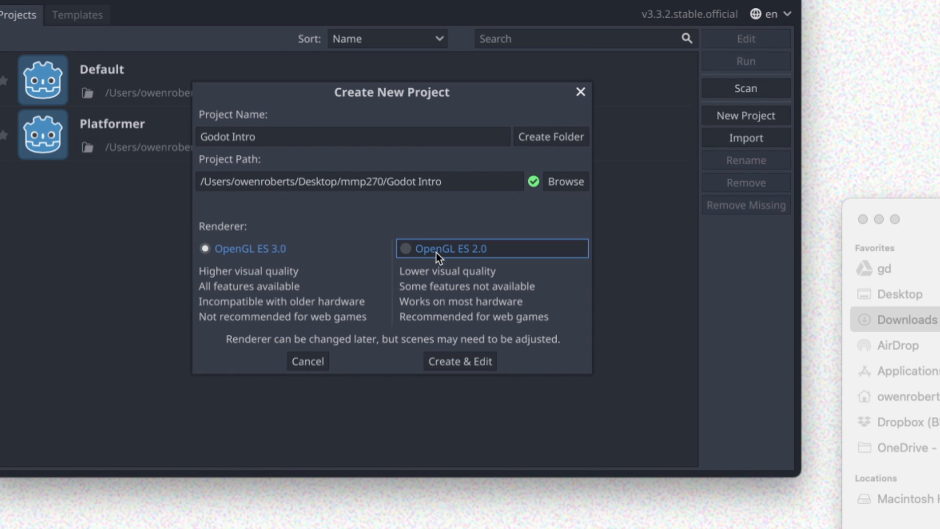
click(469, 362)
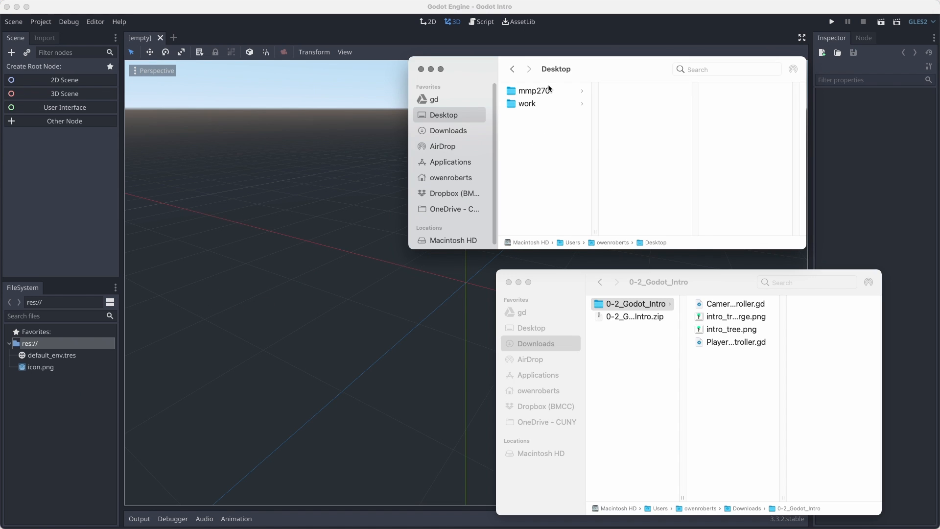
Step: In Finder, view the contents of the Godot Intro project folder inside mmp270 on the Desktop
click(549, 89)
click(636, 104)
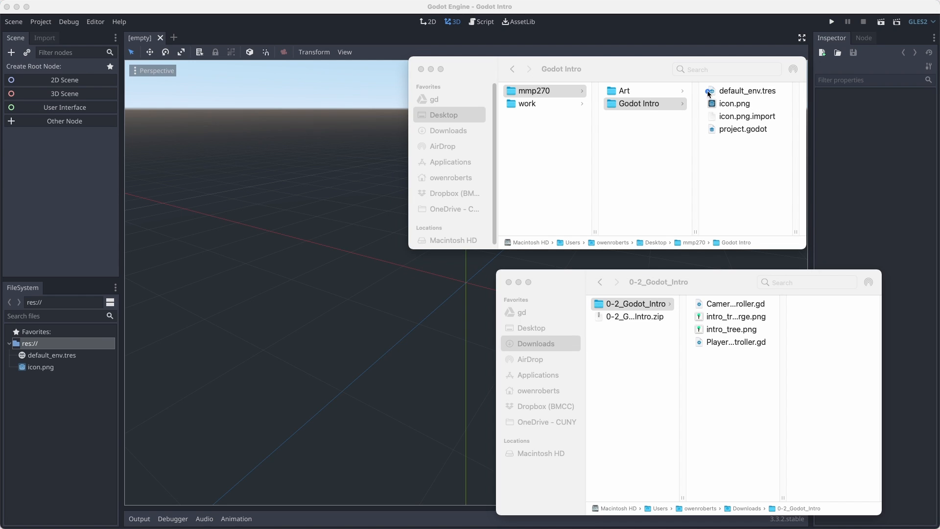
mouse_move(709, 92)
mouse_down()
mouse_move(221, 215)
mouse_move(84, 323)
mouse_move(57, 362)
mouse_move(54, 333)
mouse_move(82, 345)
mouse_up()
mouse_move(703, 105)
mouse_down()
mouse_move(640, 119)
mouse_move(157, 365)
mouse_move(63, 378)
mouse_move(59, 388)
mouse_up()
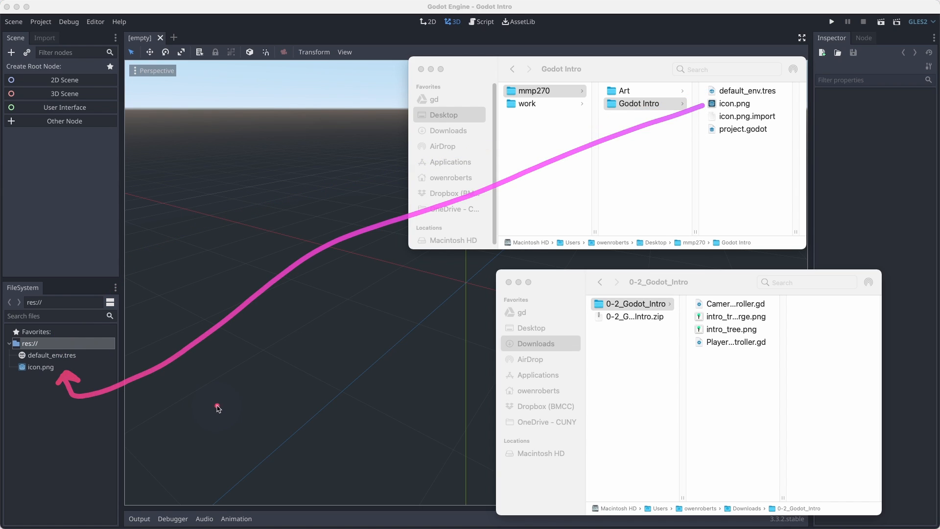
Step: View the project's default_env.tres file in a text editor, close it and return to the Godot editor
right_click(742, 94)
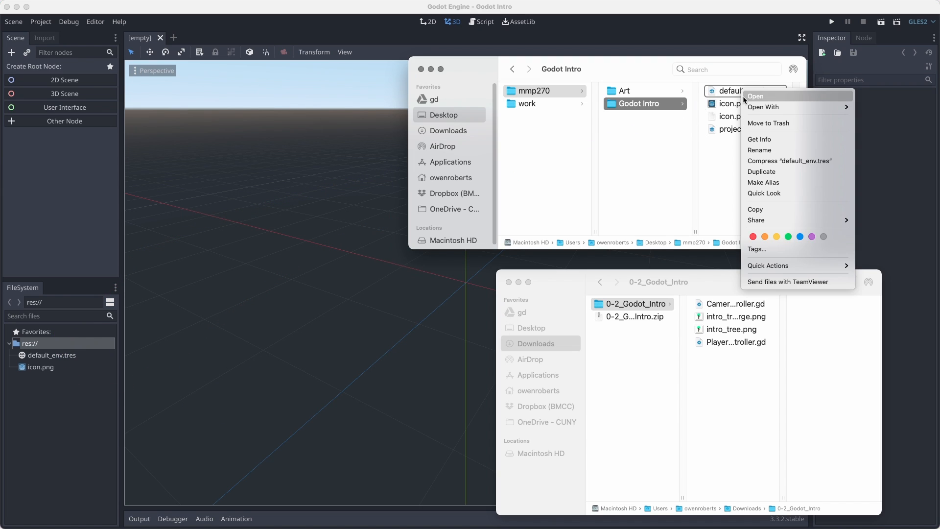
mouse_move(785, 107)
click(889, 108)
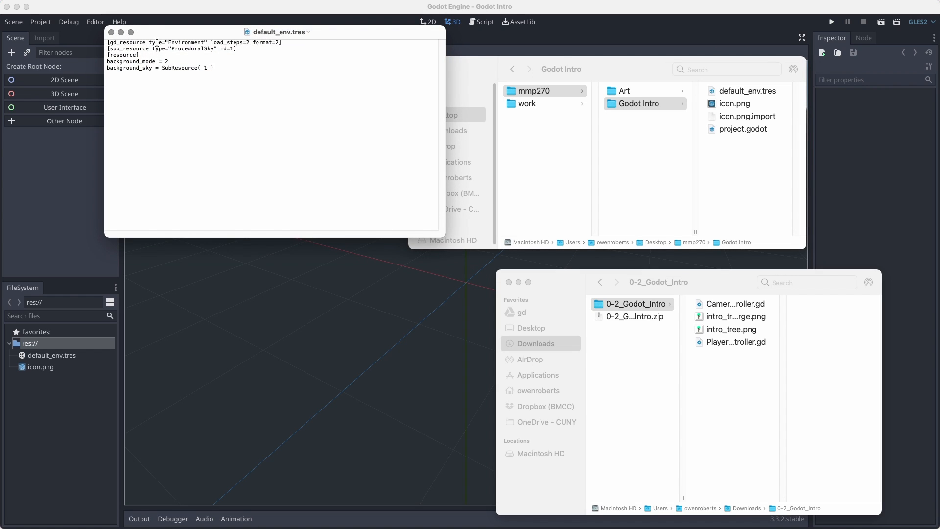
key(super+w)
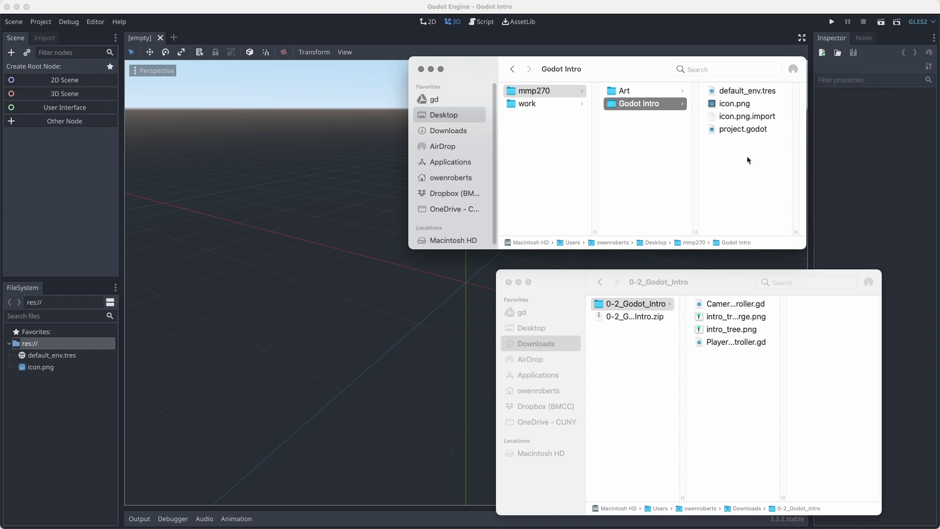
drag(636, 68, 720, 74)
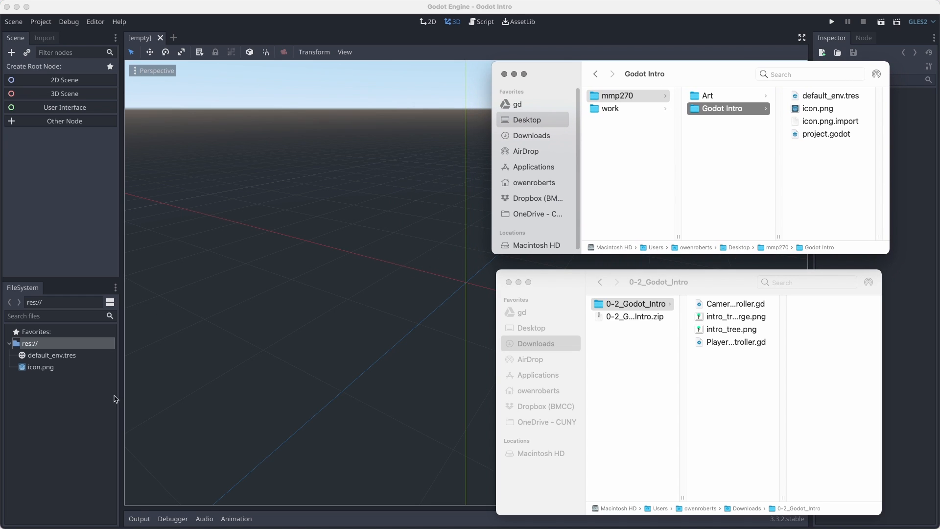
click(86, 427)
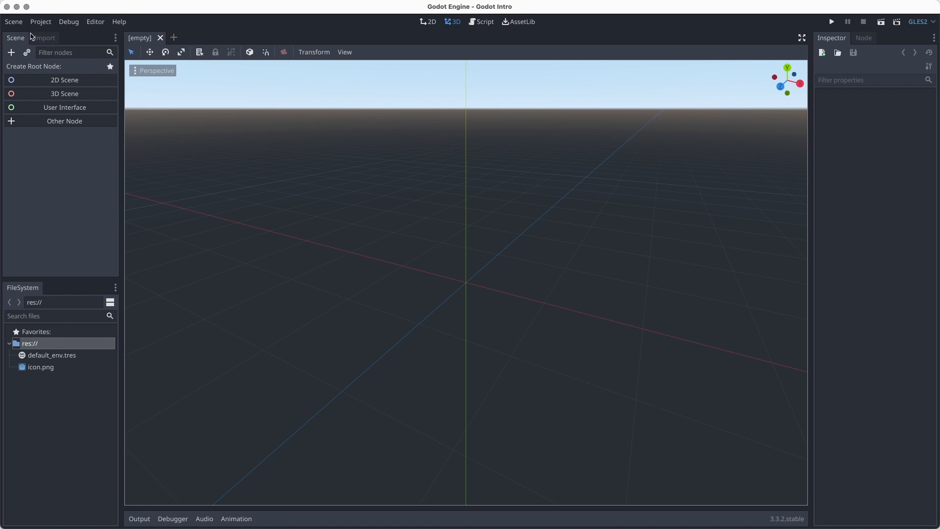
Step: Reset the editor layout to Default
click(96, 21)
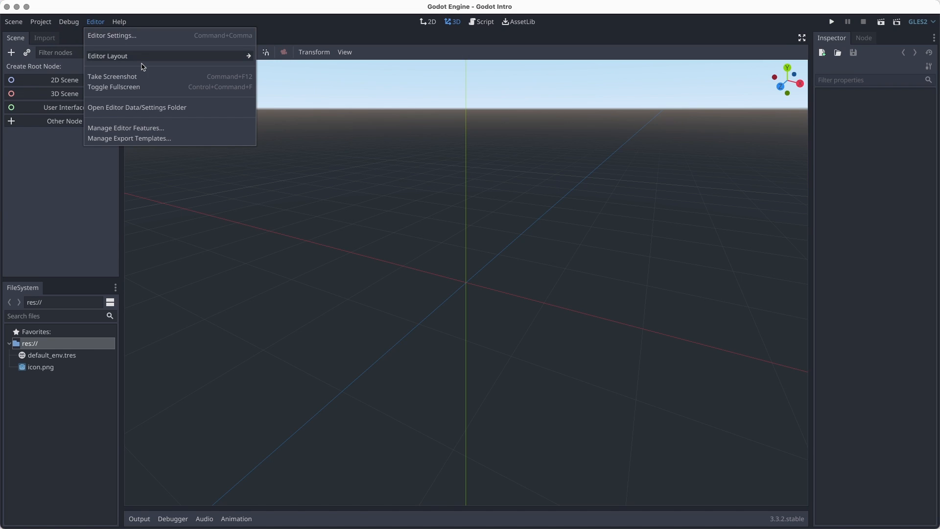
mouse_move(237, 56)
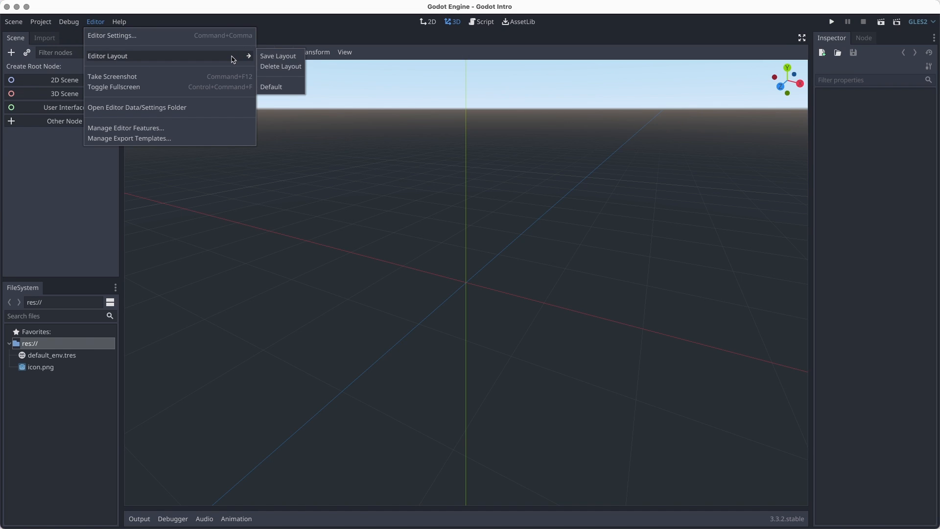
click(268, 87)
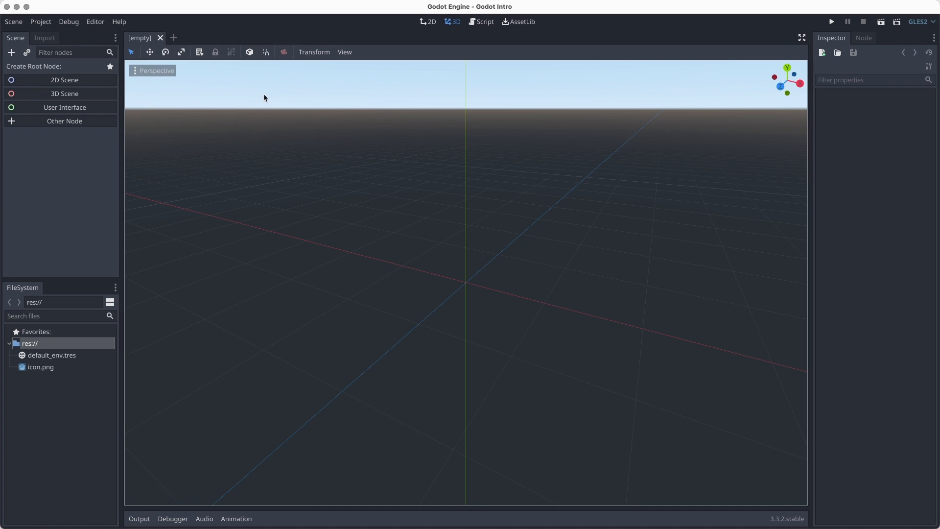
Step: Widen the Scene and FileSystem docks, turn on FileSystem split mode and move the FileSystem dock to the far-right upper position
drag(123, 108, 314, 122)
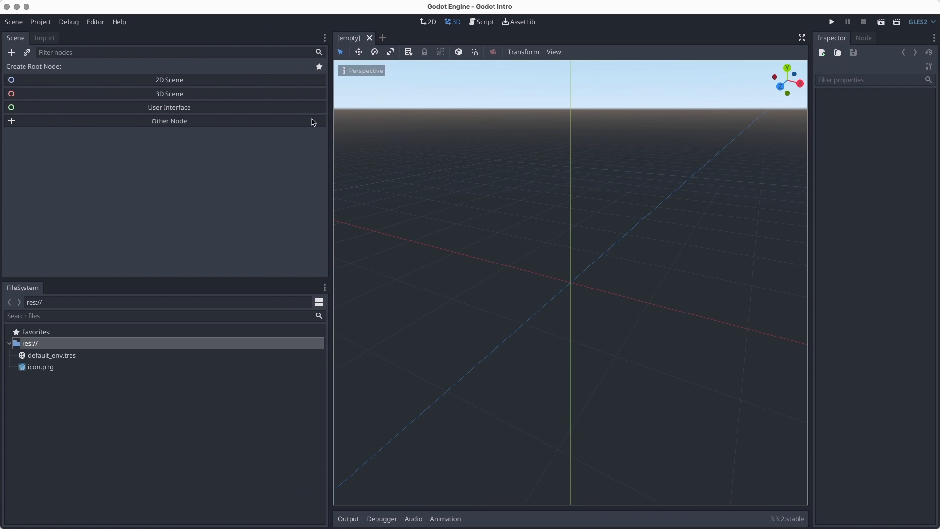
drag(37, 288, 851, 289)
click(319, 302)
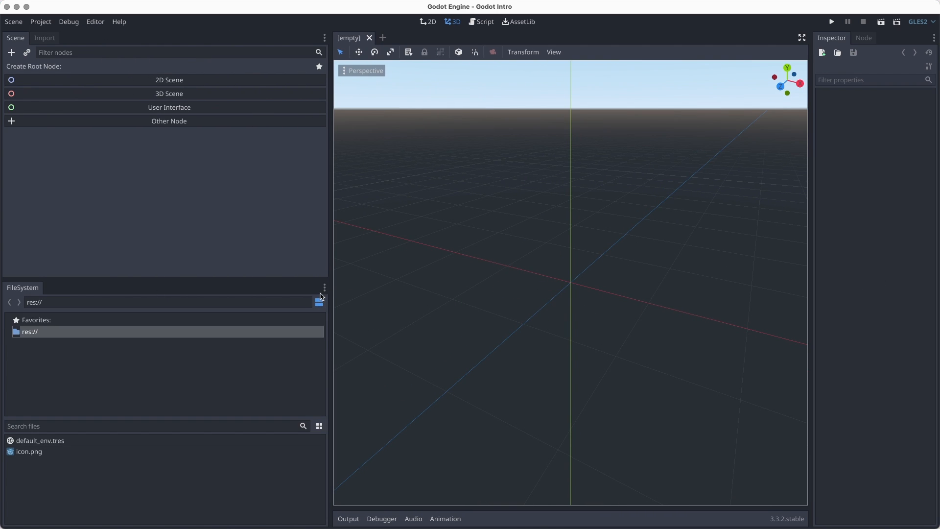
click(323, 287)
click(317, 312)
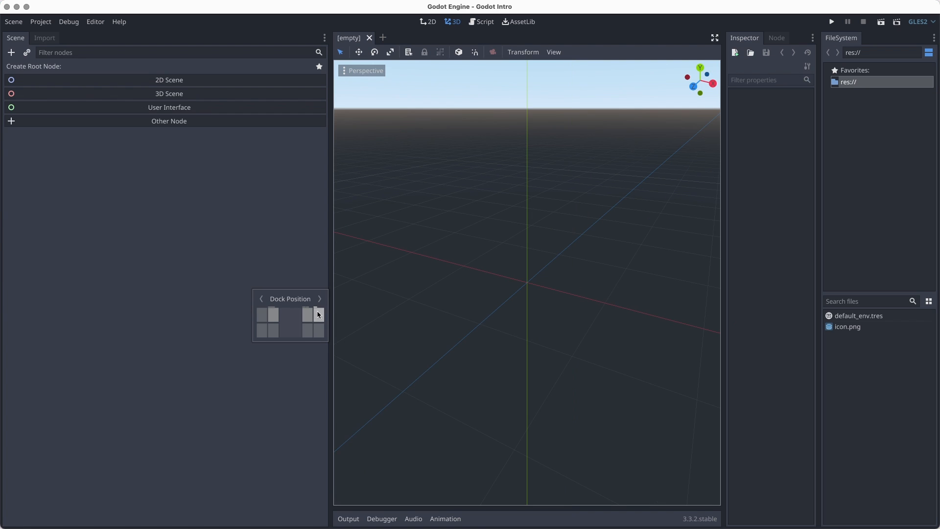
click(756, 189)
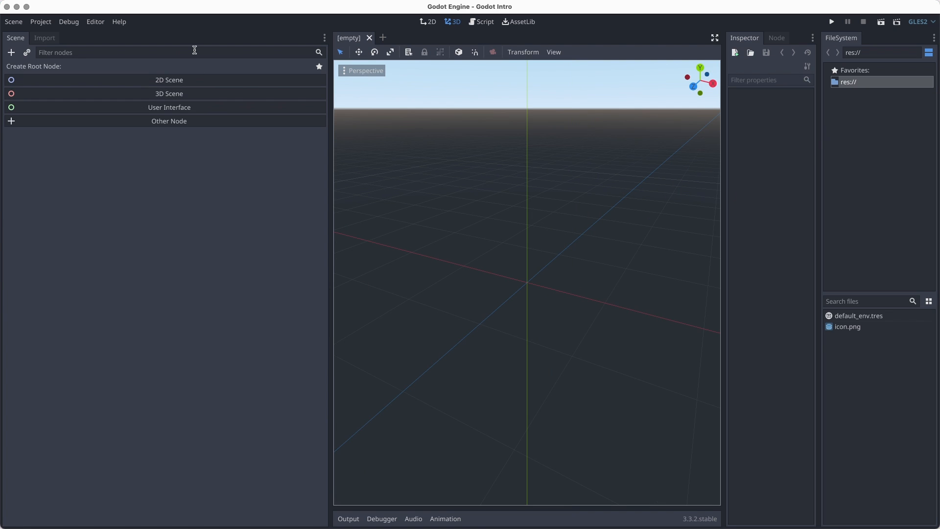
Step: Move the Scene dock to the dock position below the FileSystem dock
click(325, 39)
click(319, 81)
click(176, 123)
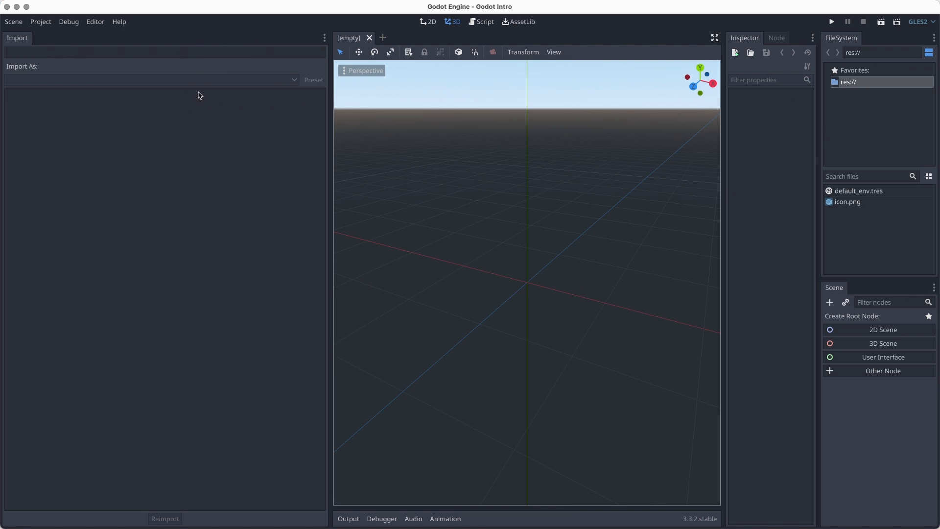
Step: Restore the rearranged docks to the Default editor layout and turn off the FileSystem dock's split mode
click(95, 22)
mouse_move(142, 57)
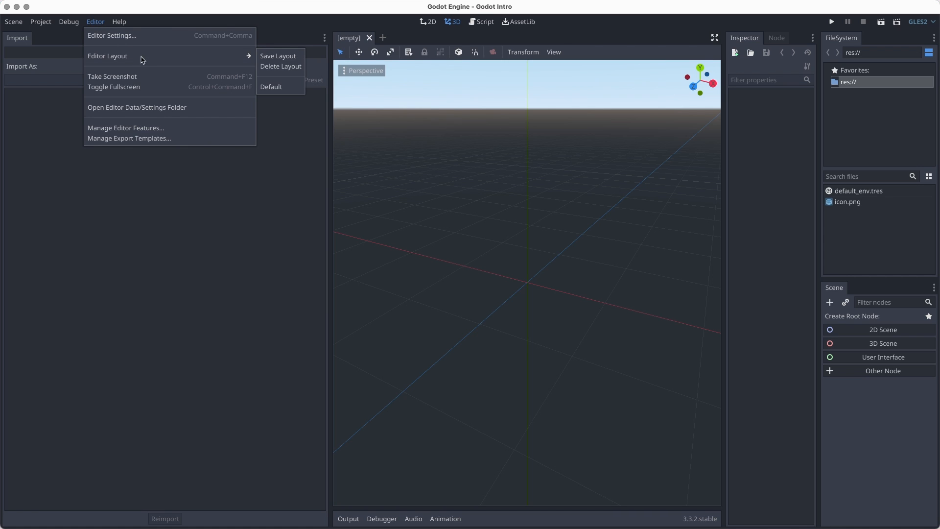
click(276, 91)
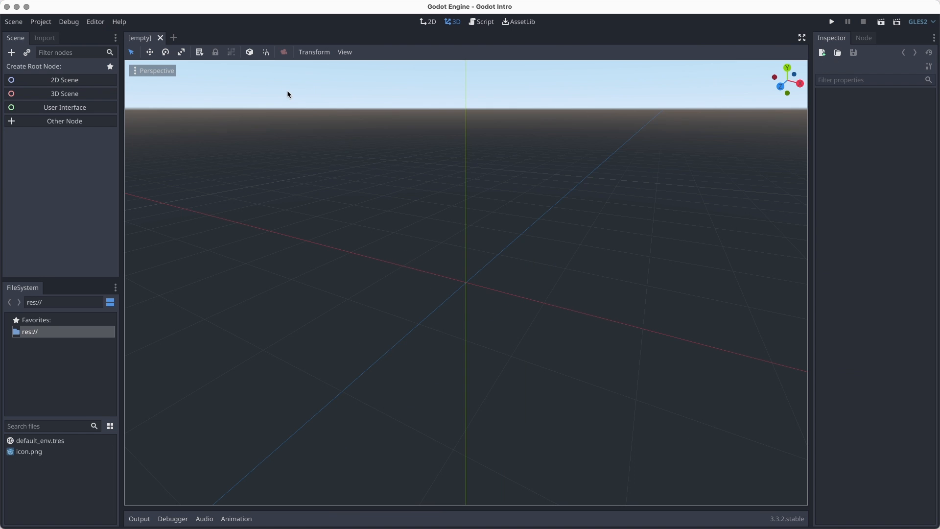
click(97, 21)
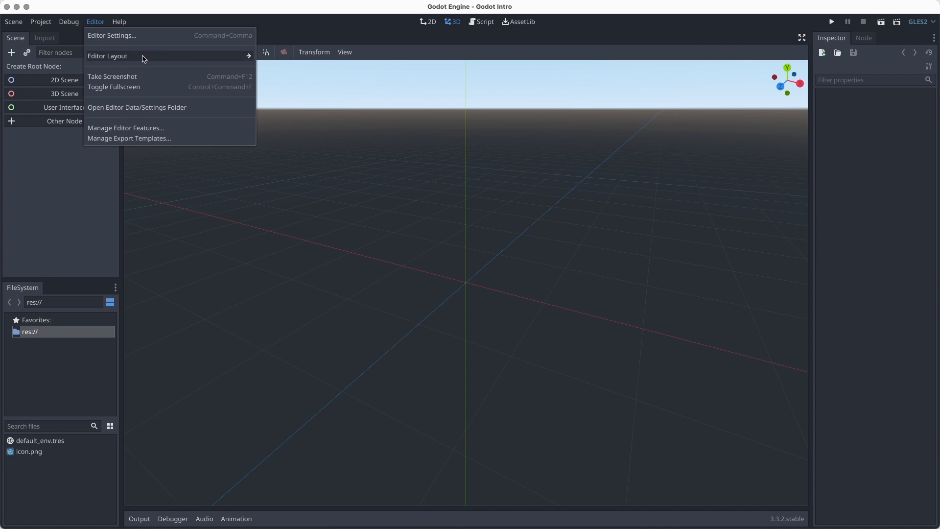
mouse_move(143, 57)
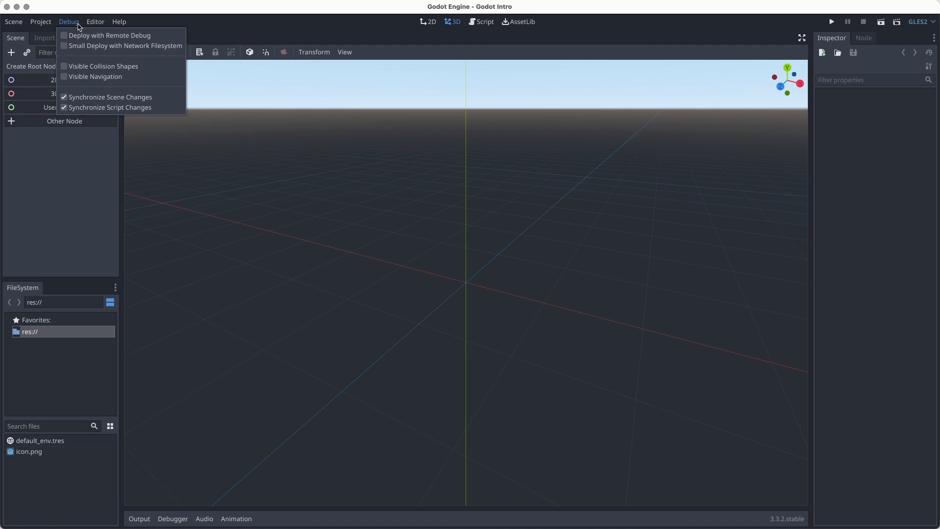
click(97, 24)
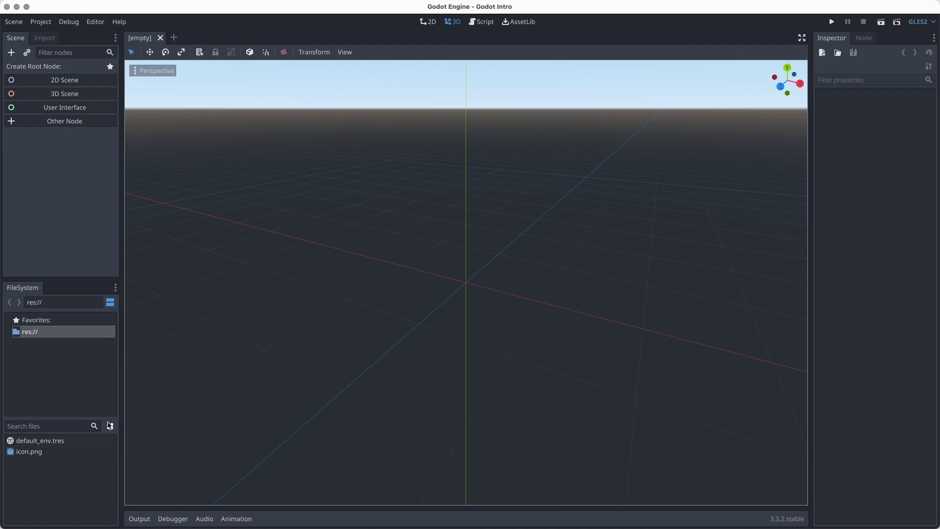
click(109, 303)
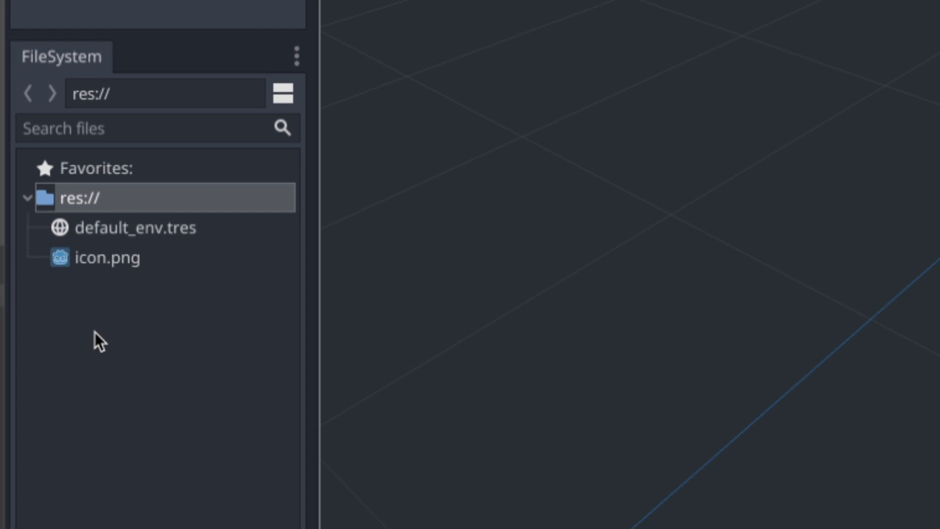
right_click(101, 300)
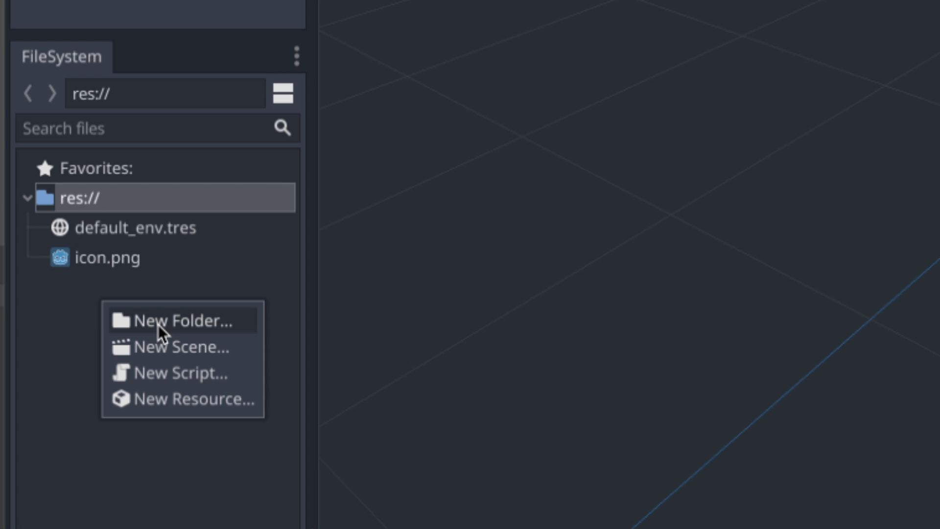
click(66, 342)
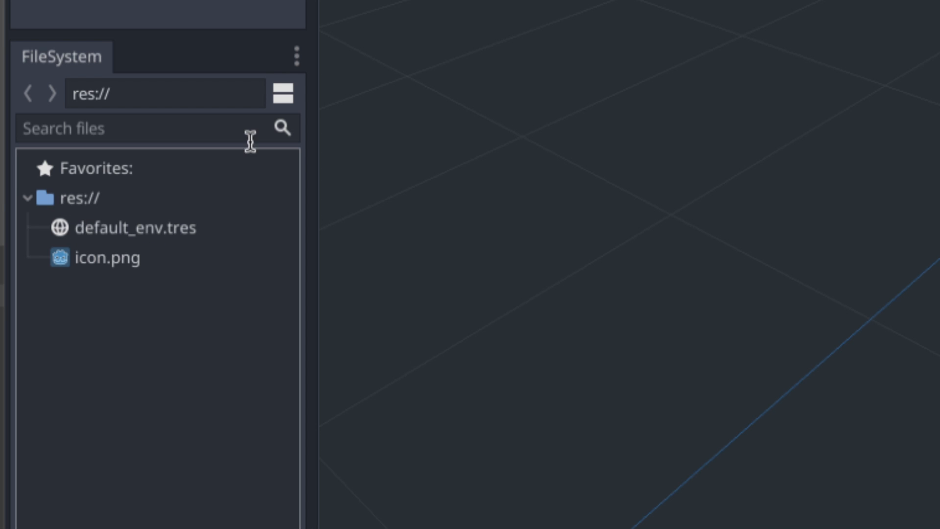
click(296, 59)
click(154, 310)
Step: Create a new folder named Scripts in res:// in the FileSystem dock
right_click(101, 302)
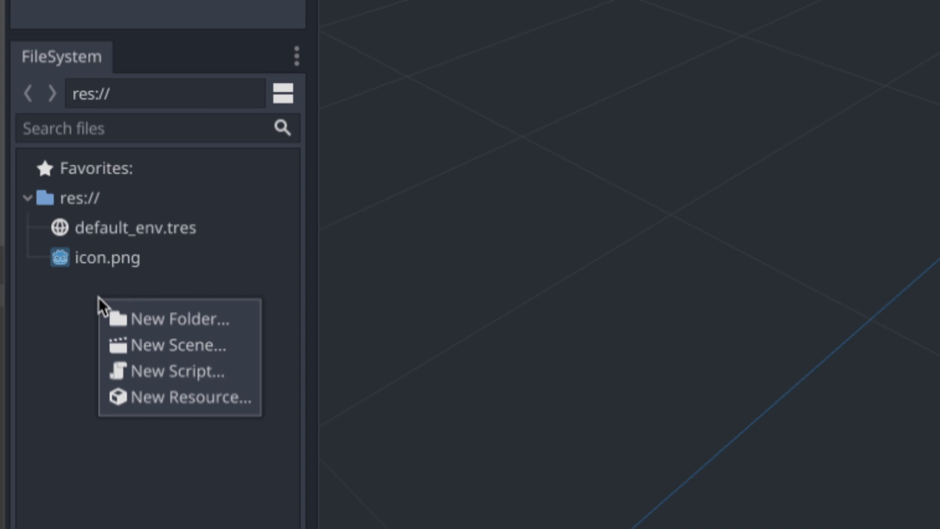
click(161, 316)
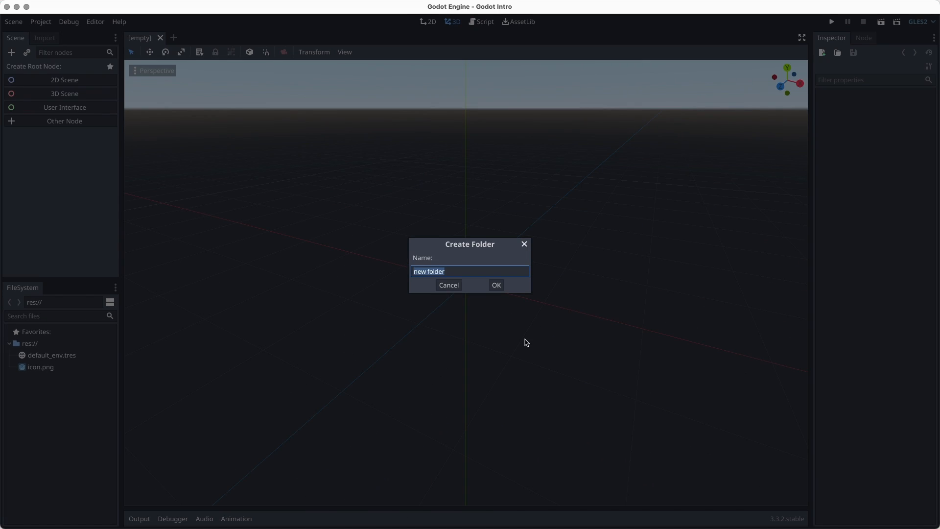
text(Scripts)
key(Return)
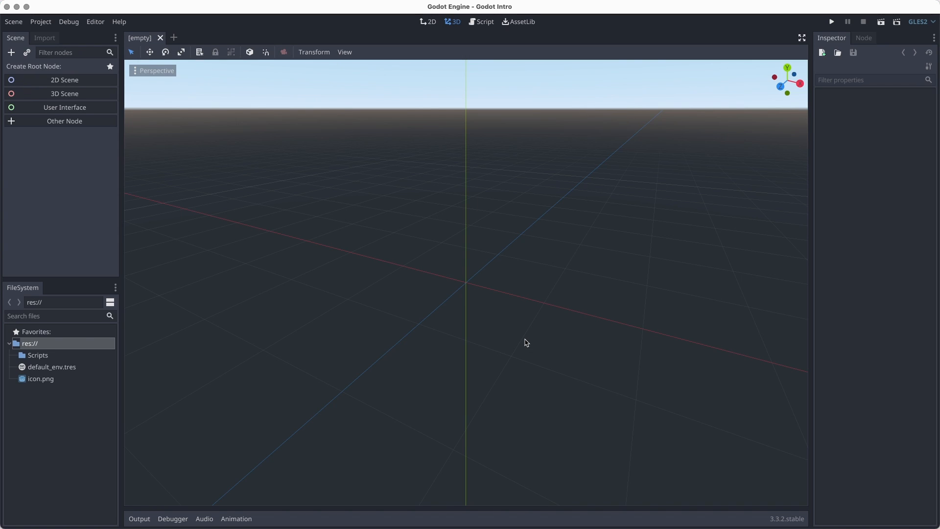
Step: Create two more folders in res://, one named Scenes and one named Sprites
right_click(37, 396)
click(48, 406)
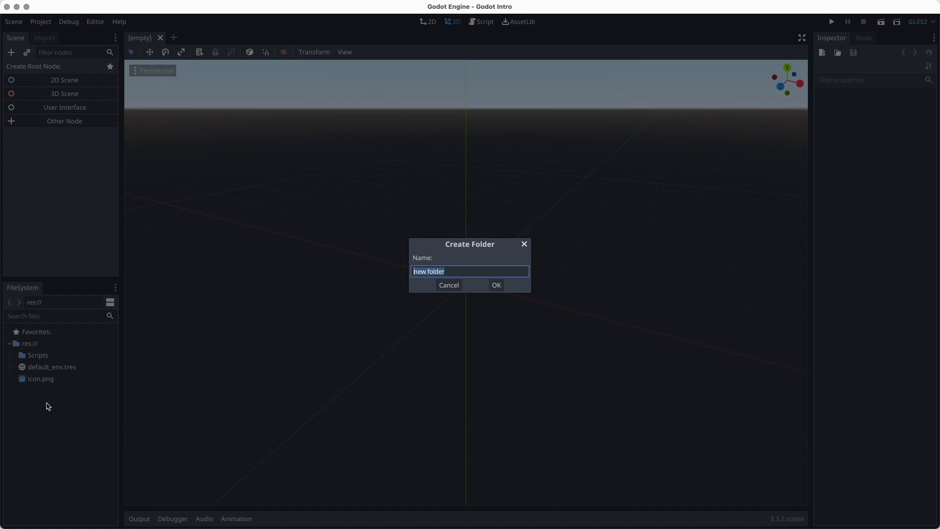
text(Scenes)
key(Return)
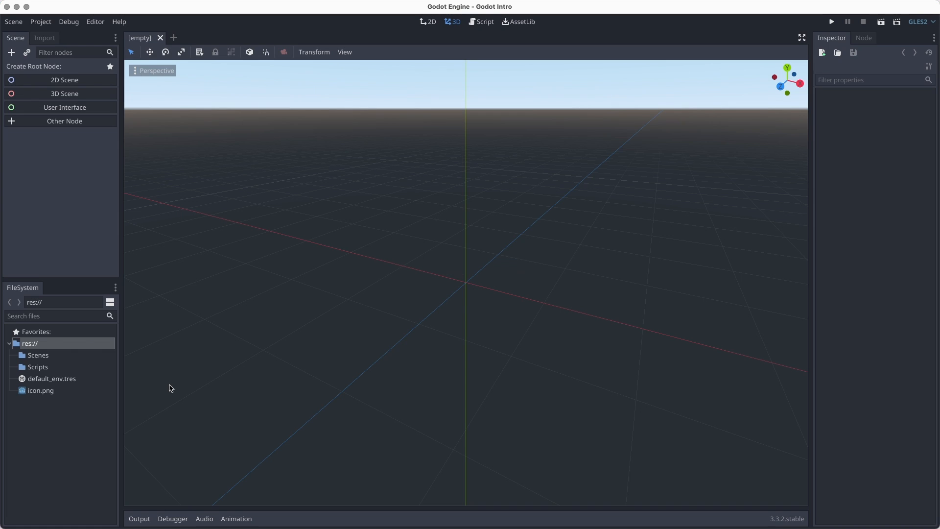
right_click(49, 409)
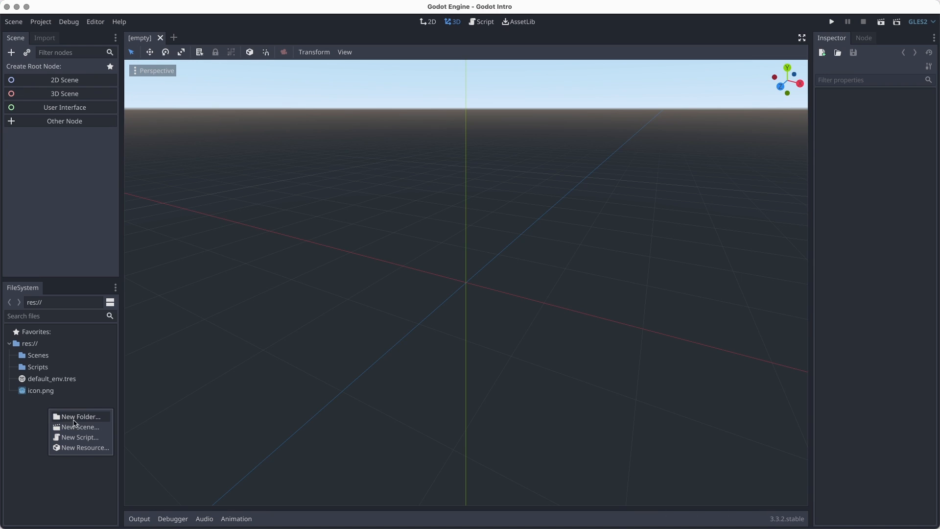
click(73, 417)
text(Sprites)
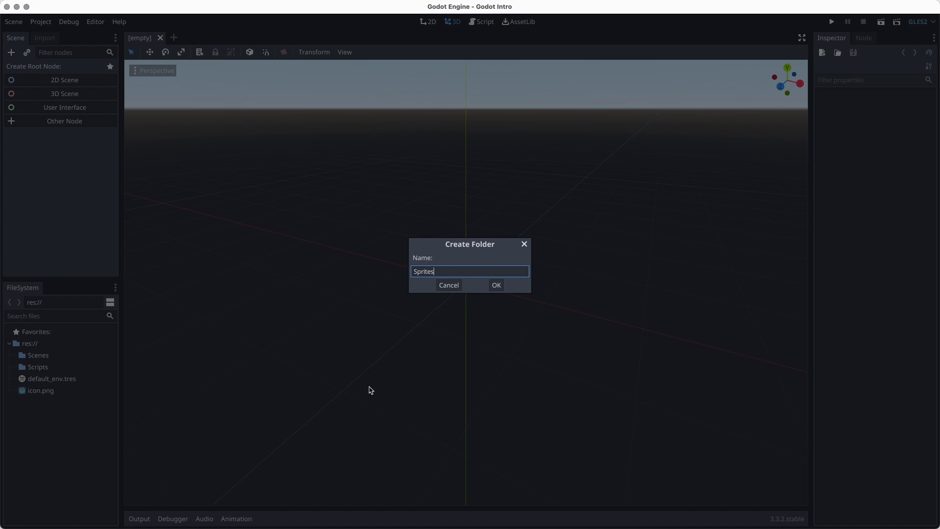
key(Return)
click(87, 424)
Step: Switch to Finder and move intro_tree_large.png and intro_tree.png from 0-2_Godot_Intro into the Godot Intro project's Sprites folder
key(super+Tab)
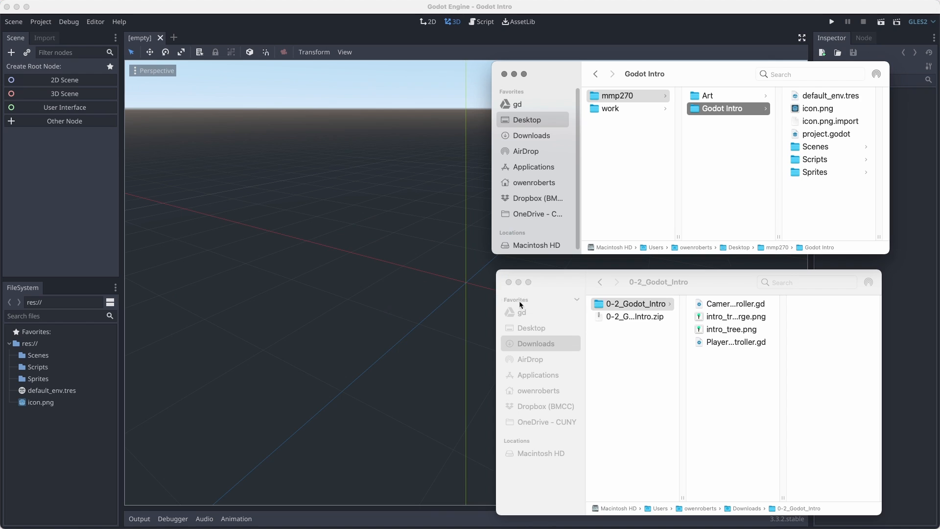
click(808, 146)
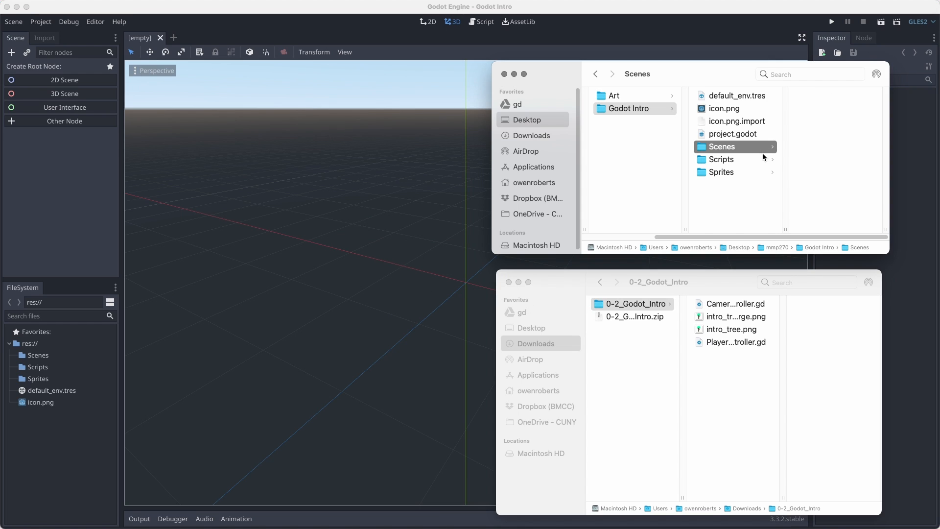
click(751, 159)
click(742, 172)
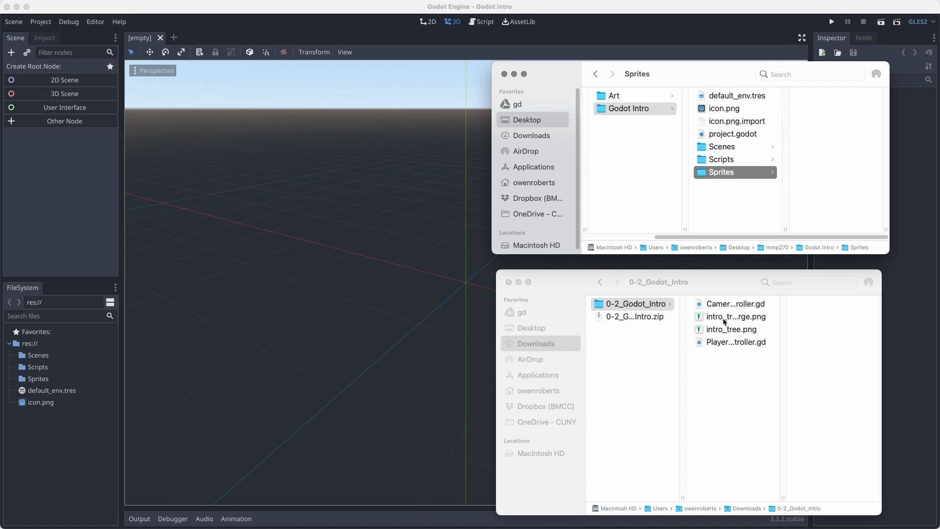
drag(722, 318, 841, 203)
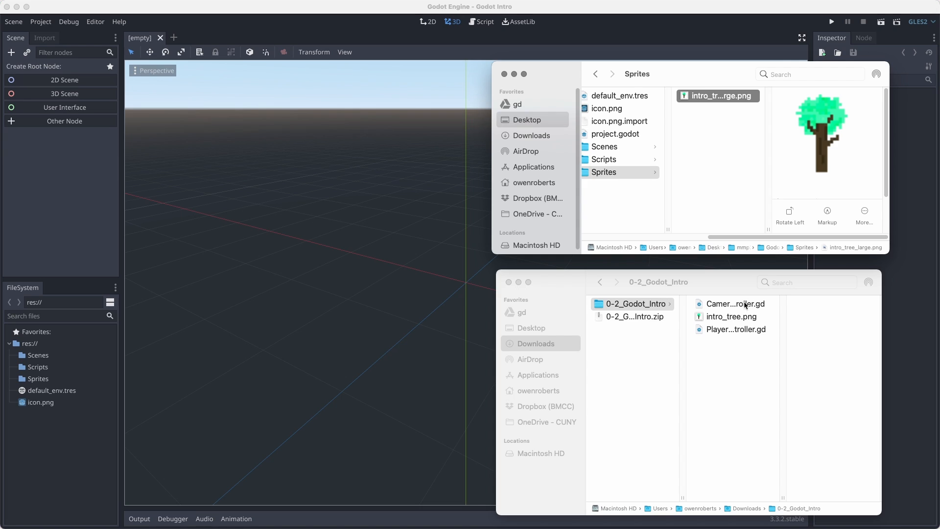
drag(732, 316, 717, 177)
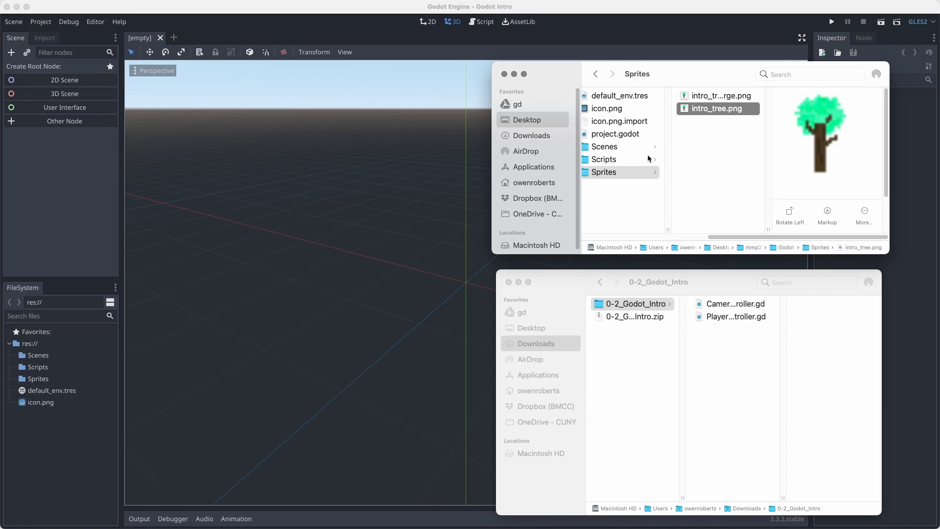
Step: Move CameraController.gd and PlayerController.gd from 0-2_Godot_Intro into the project's Scripts folder and close both Finder windows
click(632, 165)
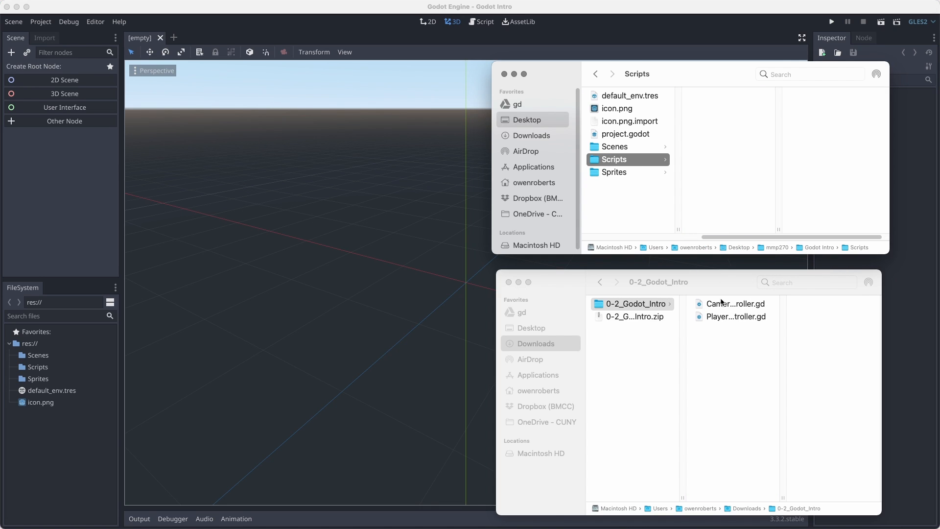
drag(714, 306, 709, 203)
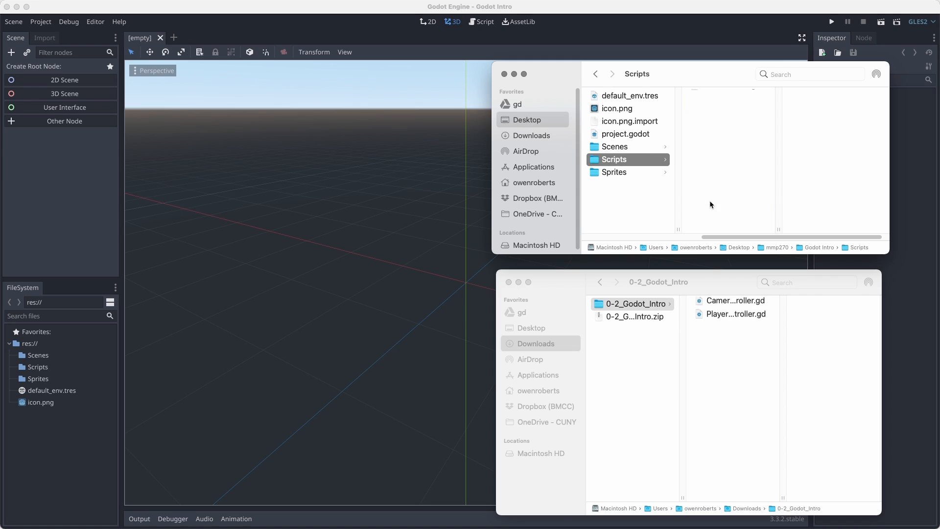
drag(713, 305, 725, 179)
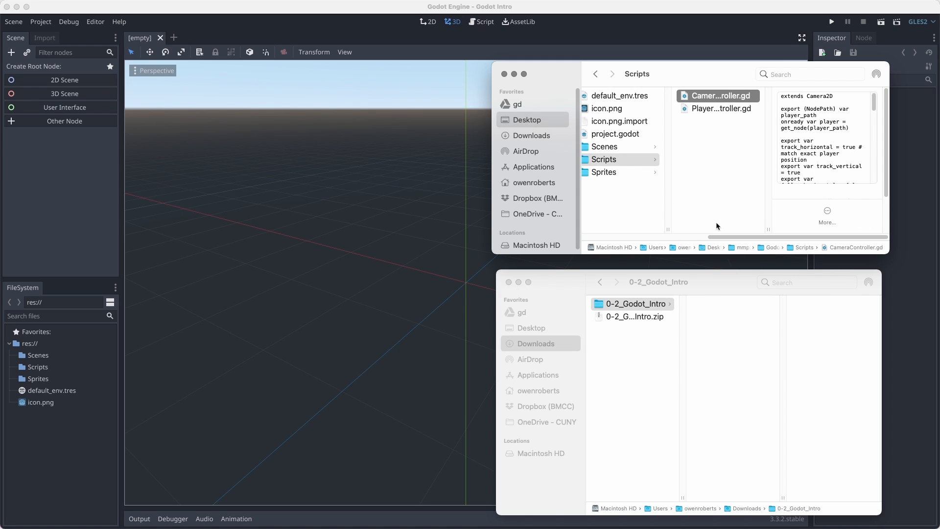
drag(701, 286, 748, 285)
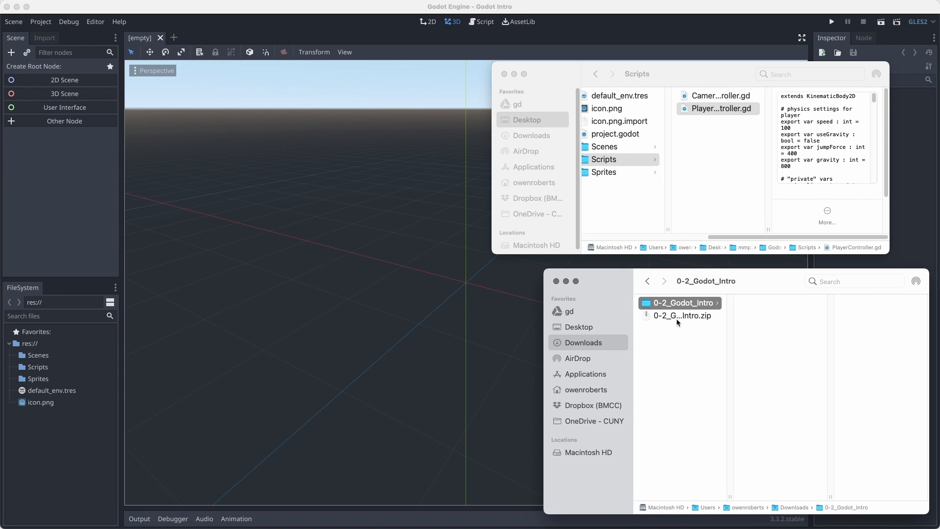
click(557, 280)
click(505, 74)
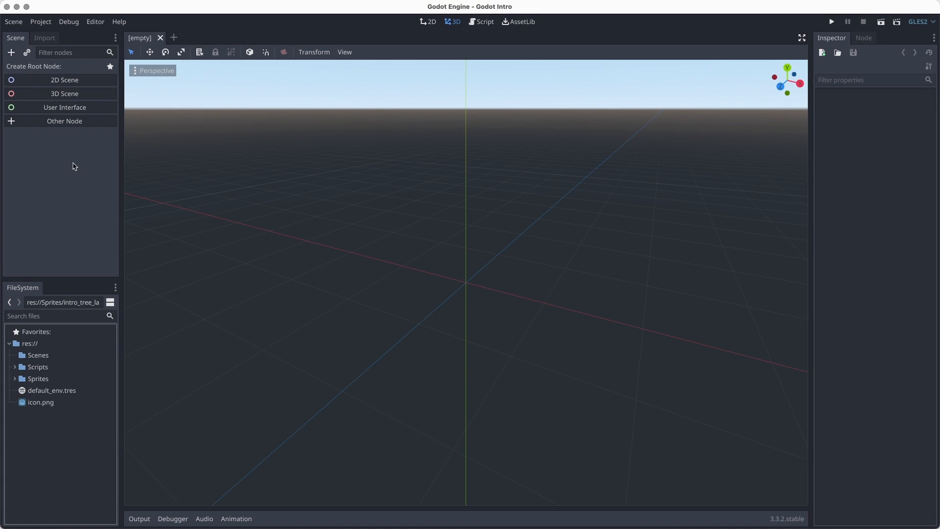
Step: Create a 2D Scene root node and rename it DefaultScene
click(71, 81)
double_click(43, 72)
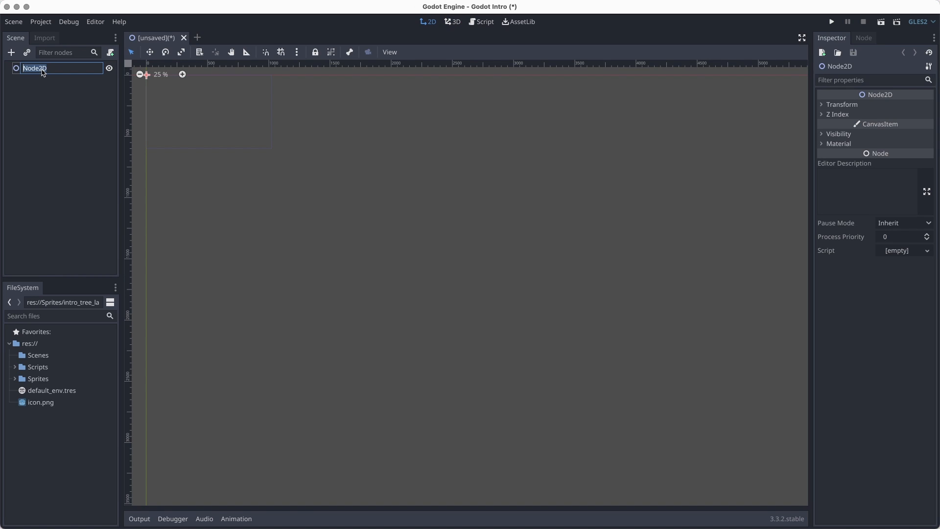
text(DefaultScene)
key(Return)
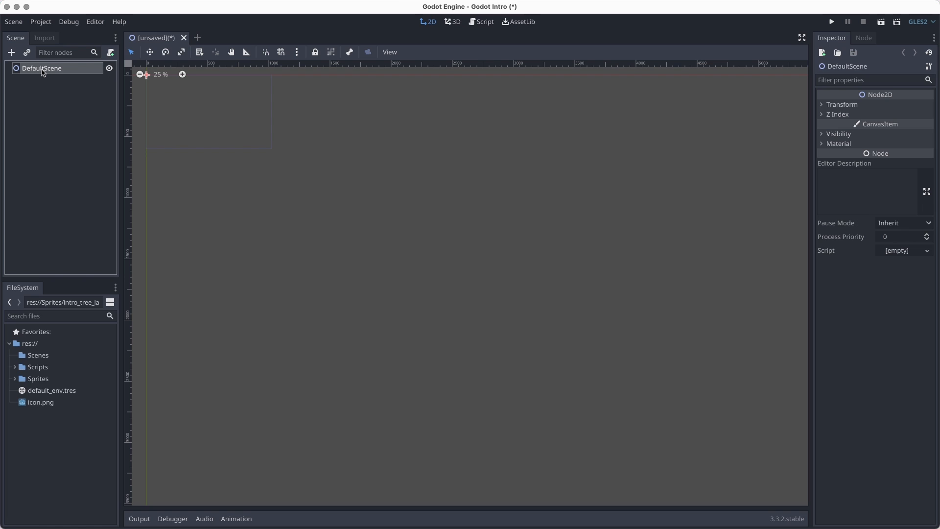
Step: Examine the origin axes and the game window boundary in the 2D viewport at different positions and zoom levels
middle_drag(185, 116, 285, 207)
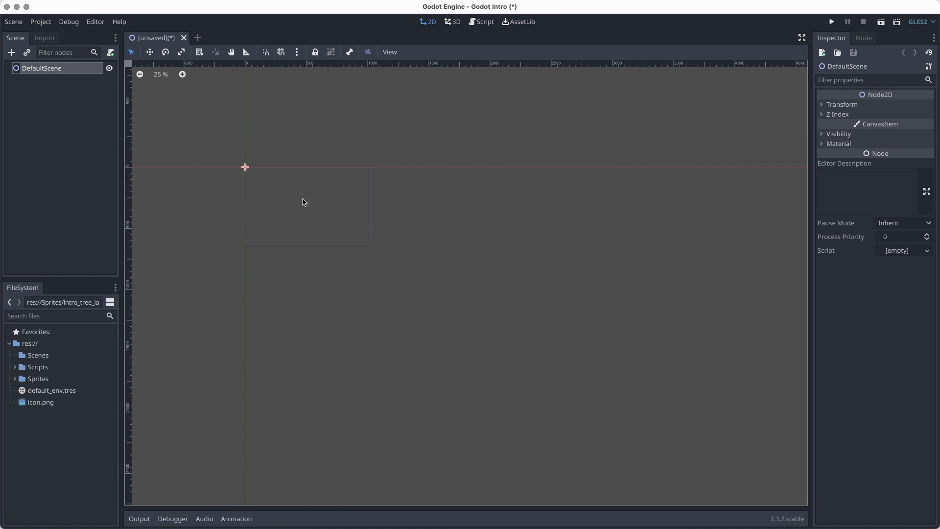
middle_drag(244, 168, 303, 251)
scroll(333, 266, up, 2)
scroll(425, 293, up, 1)
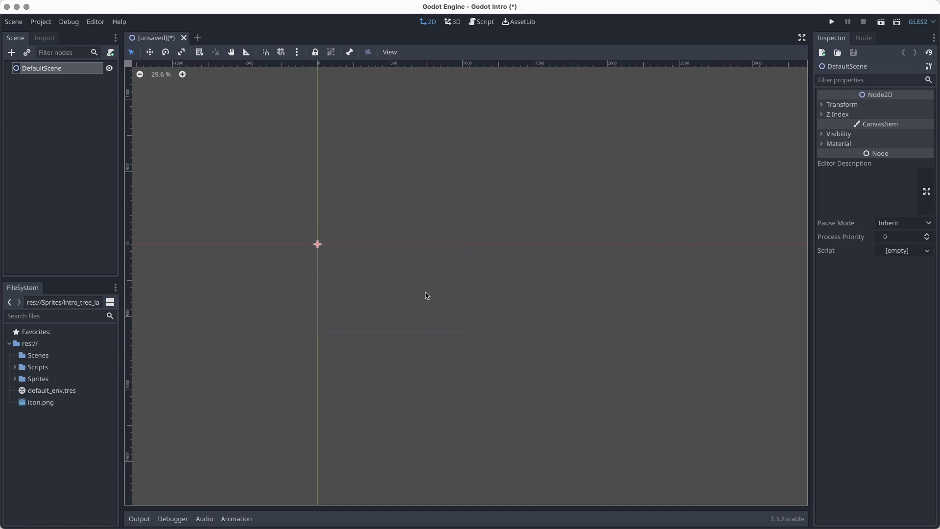
scroll(387, 284, down, 1)
scroll(363, 273, up, 1)
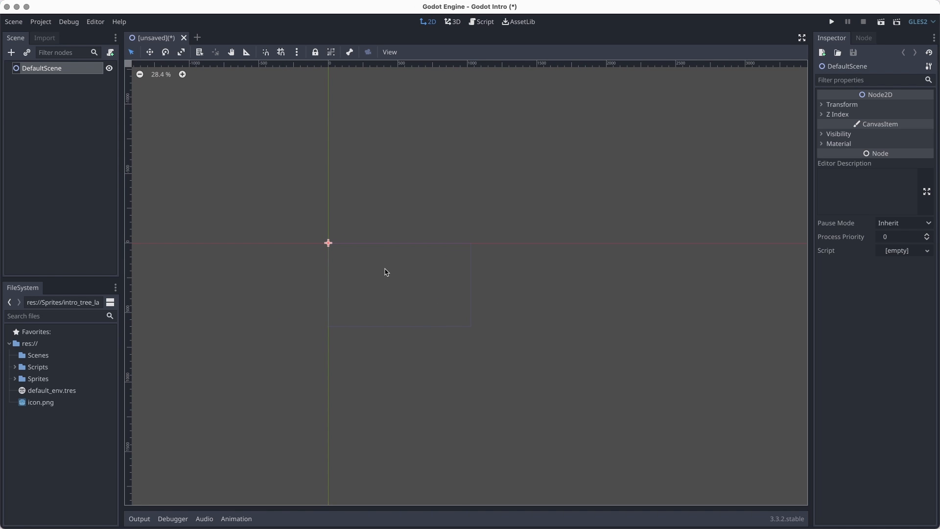
scroll(386, 272, up, 5)
middle_drag(489, 302, 419, 275)
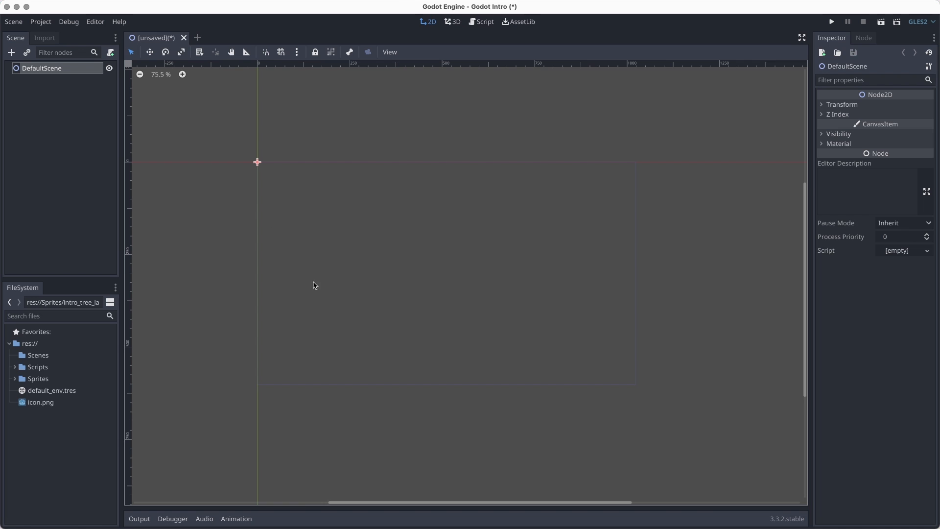
scroll(407, 306, down, 1)
scroll(406, 305, up, 1)
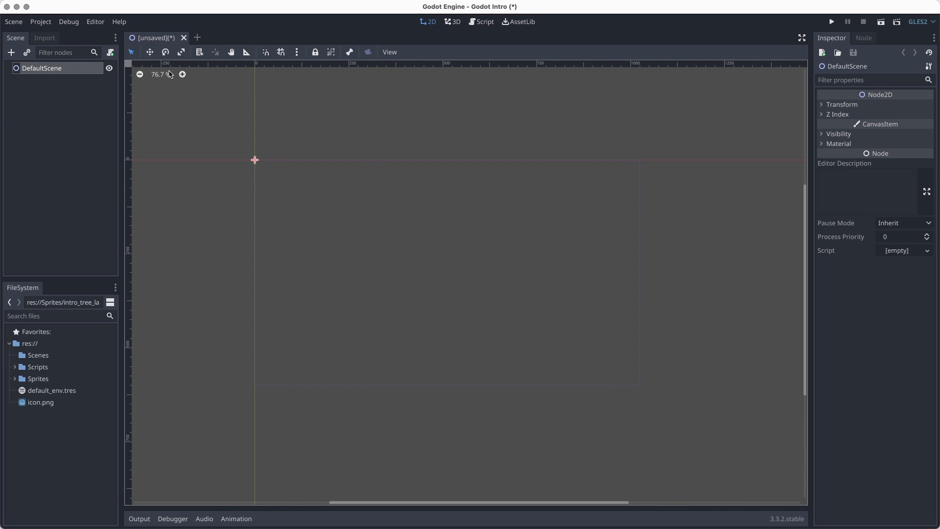
click(231, 52)
mouse_move(423, 277)
mouse_down()
mouse_move(325, 254)
mouse_move(364, 272)
mouse_move(430, 277)
mouse_up()
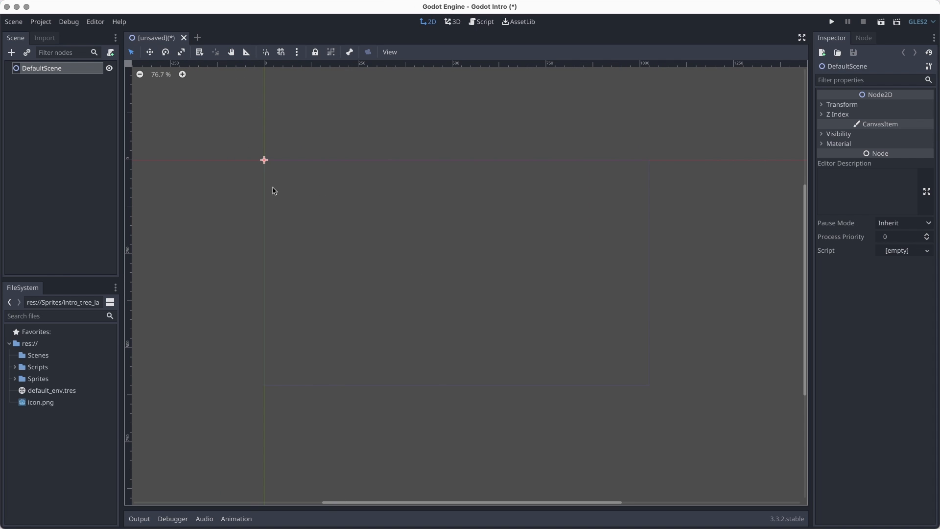
scroll(401, 245, down, 1)
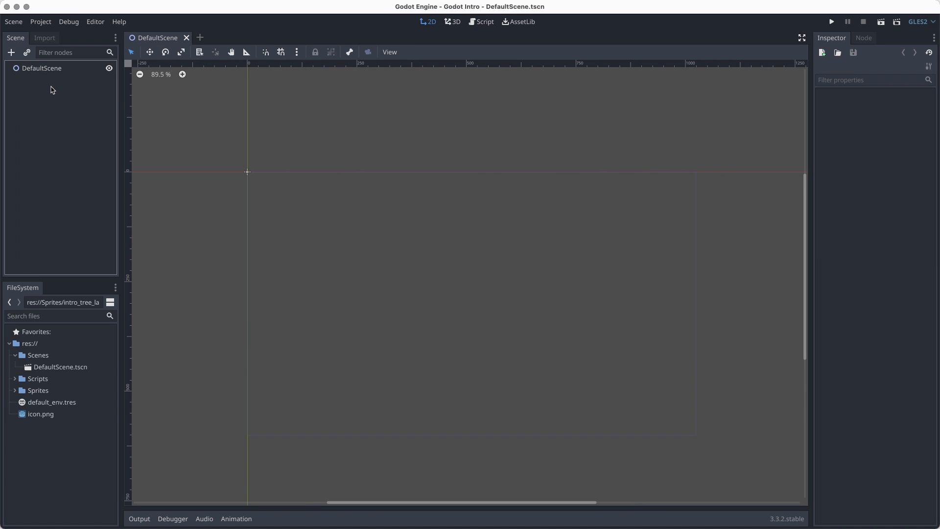
Step: Try adding a Node2D child under the DefaultScene root and undo the addition
click(54, 71)
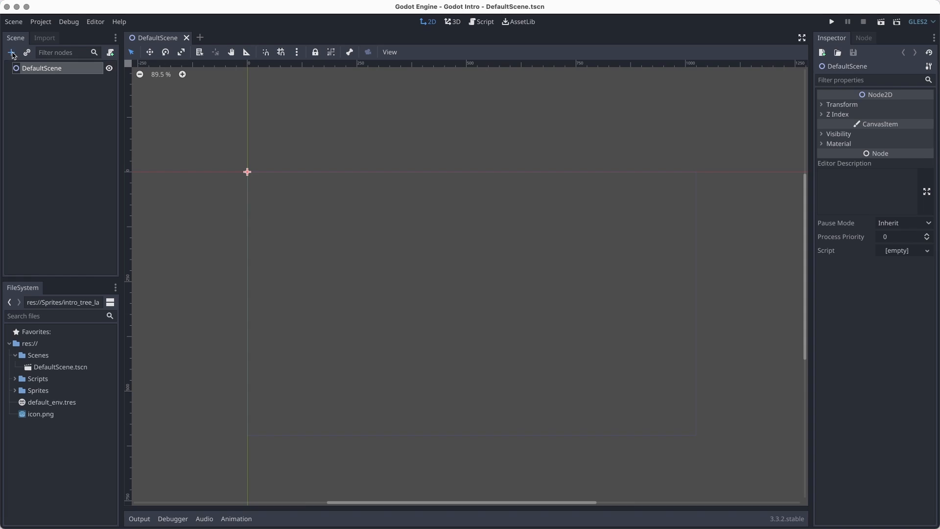
click(11, 52)
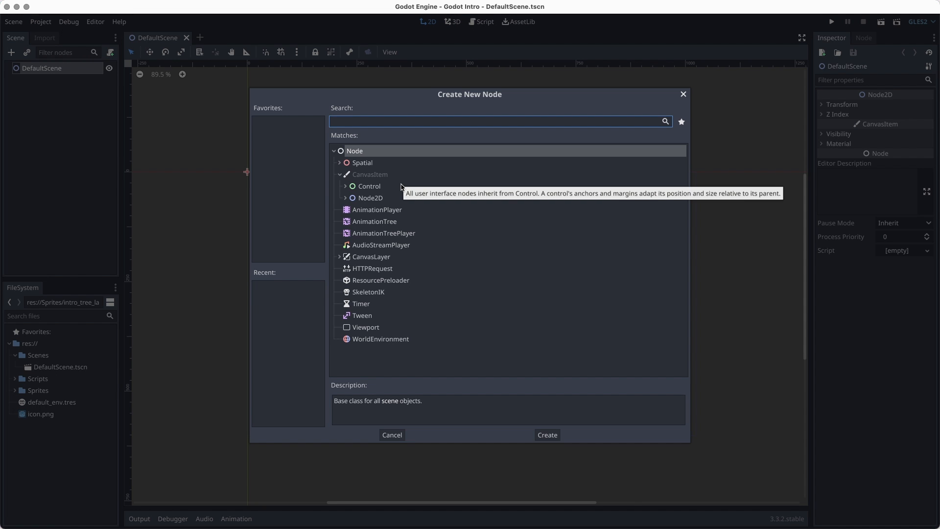
text(sprite)
key(BackSpace)
key(BackSpace)
key(BackSpace)
key(BackSpace)
key(BackSpace)
key(BackSpace)
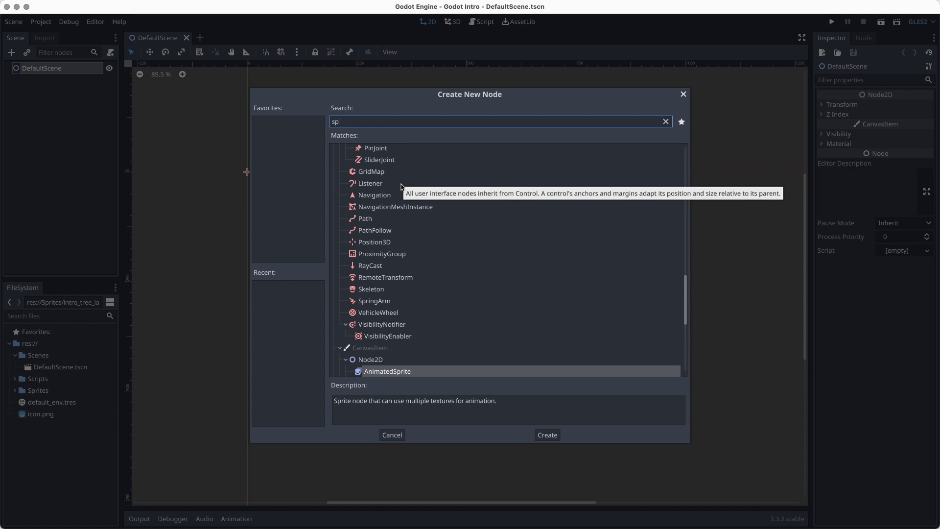
text(node)
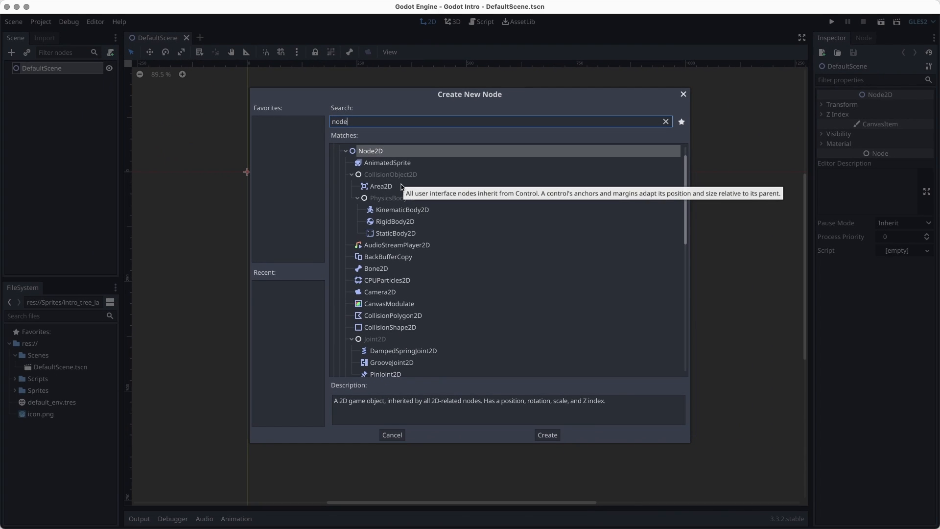
key(Return)
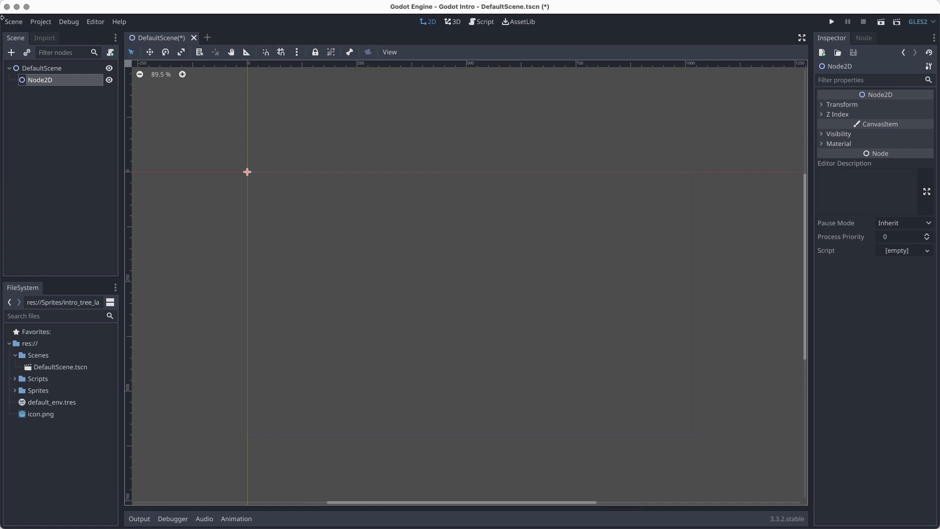
key(super+z)
Step: Add a Node2D child to DefaultScene, rename it Scenery and save the scene
click(34, 69)
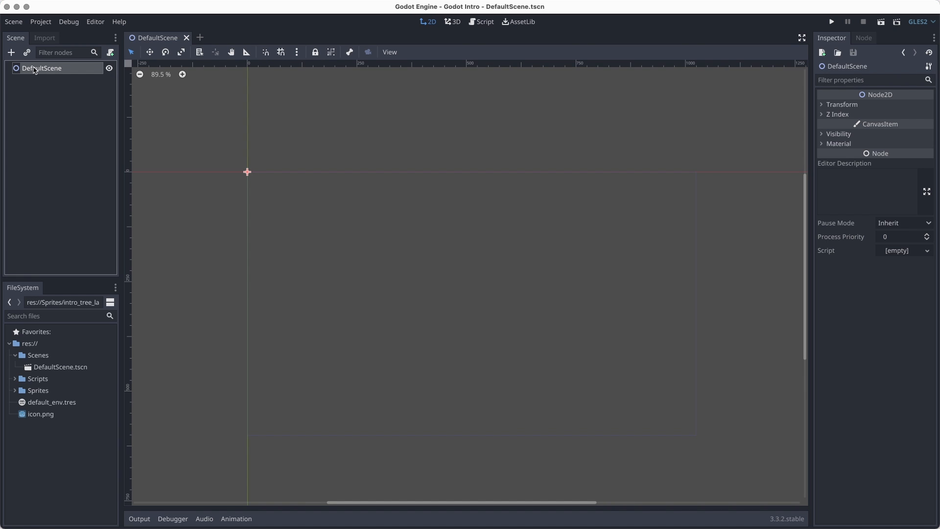
right_click(34, 69)
click(54, 77)
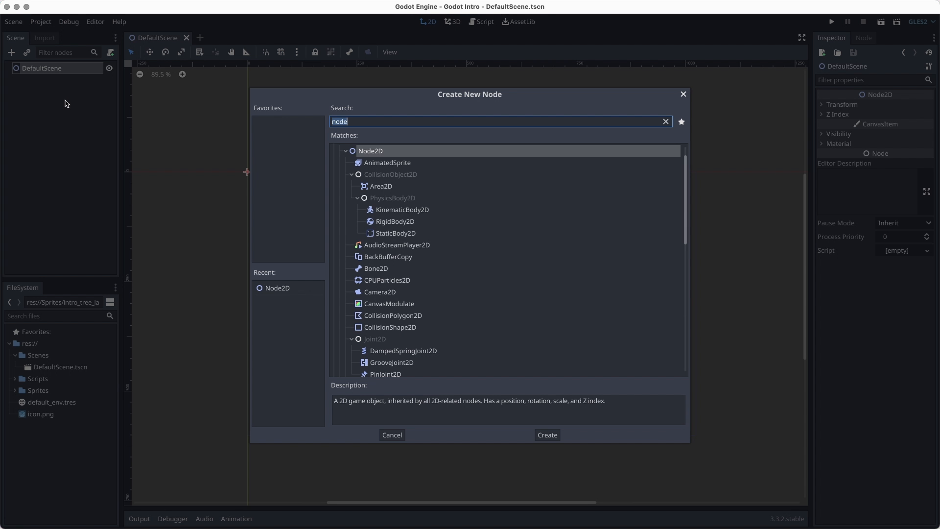
key(Return)
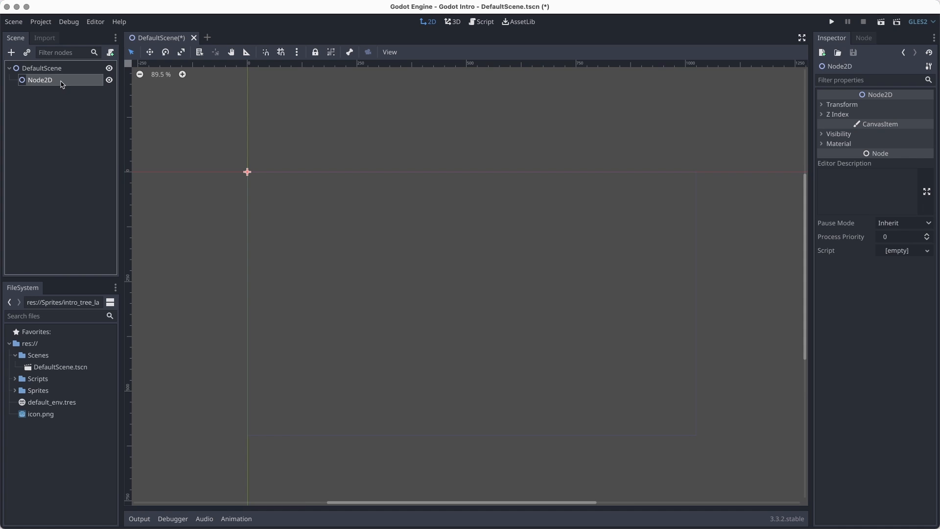
double_click(62, 83)
text(Scenery)
key(Return)
key(super+s)
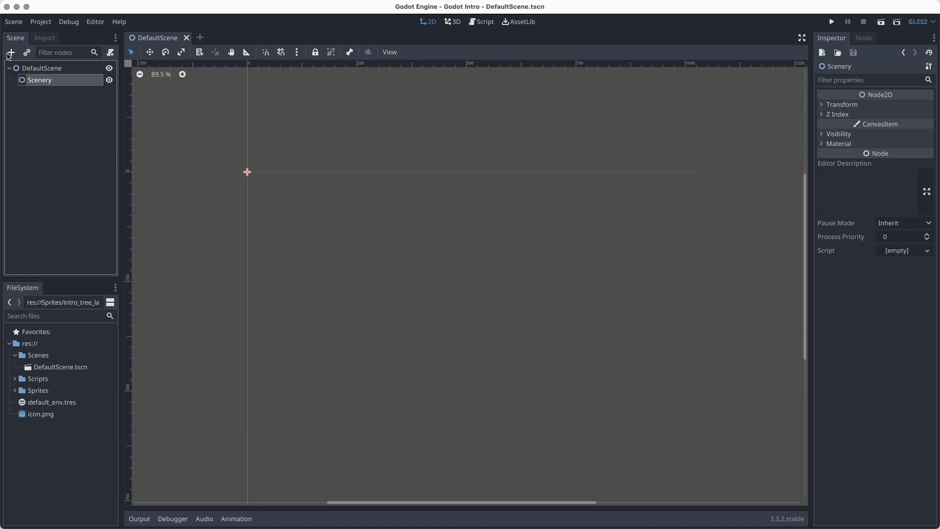
Step: Add a Sprite child under the Scenery node, rename it Tree and save the scene
click(10, 52)
text(sprite)
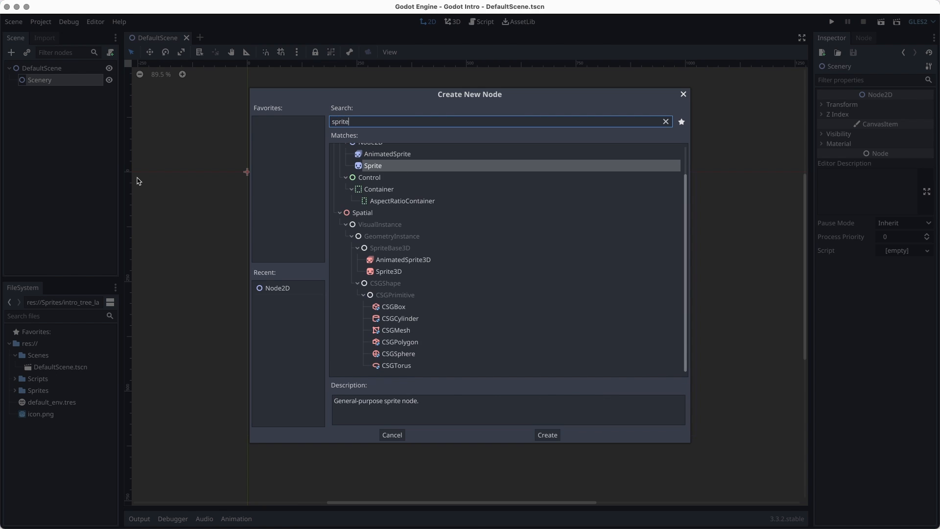
key(Return)
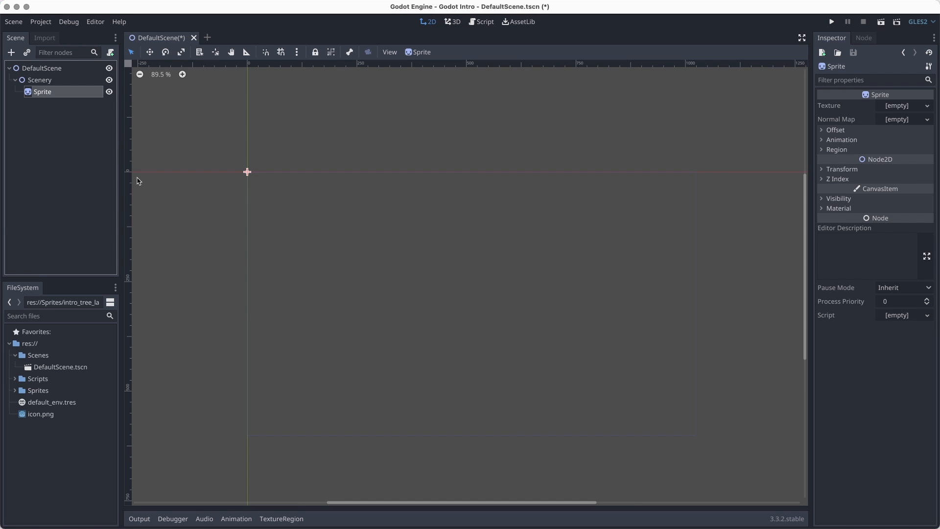
key(F2)
text(Tree)
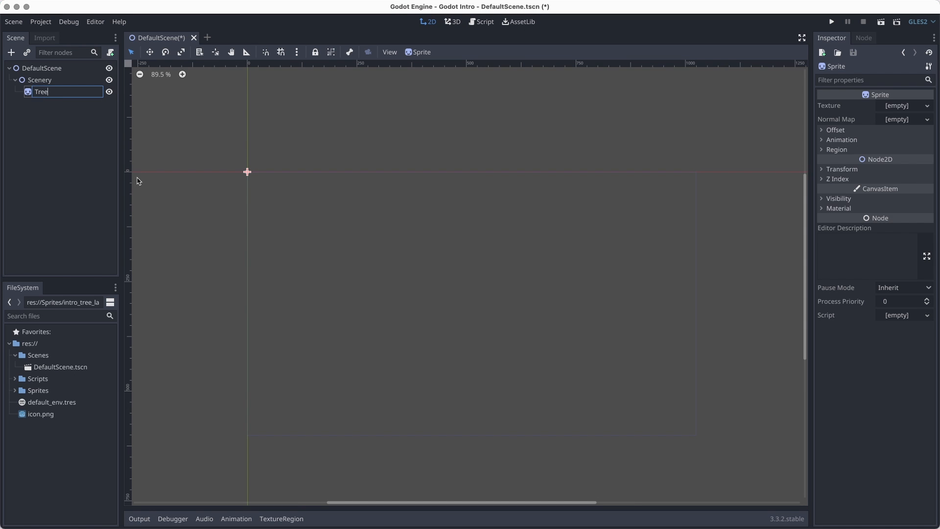
key(Return)
key(super+s)
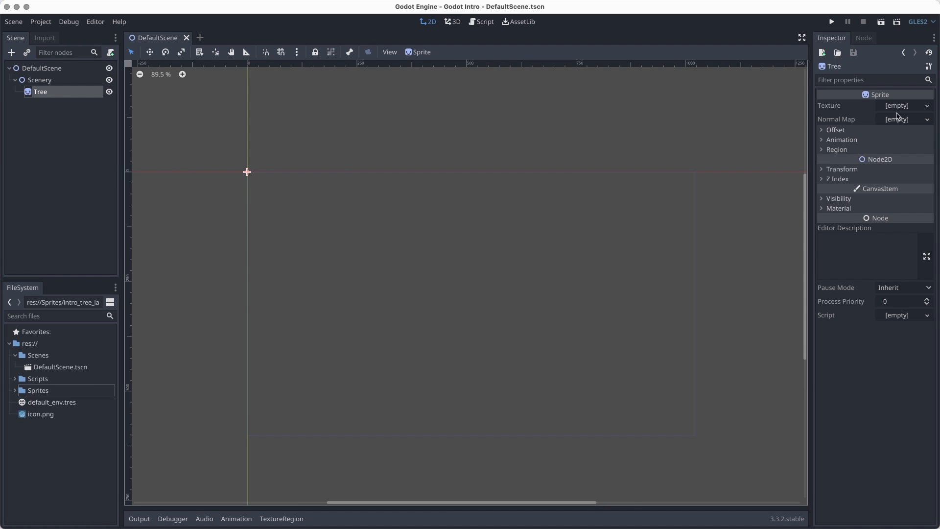
Step: Load intro_tree.png from the project's Sprites folder as the Tree sprite's texture
click(890, 107)
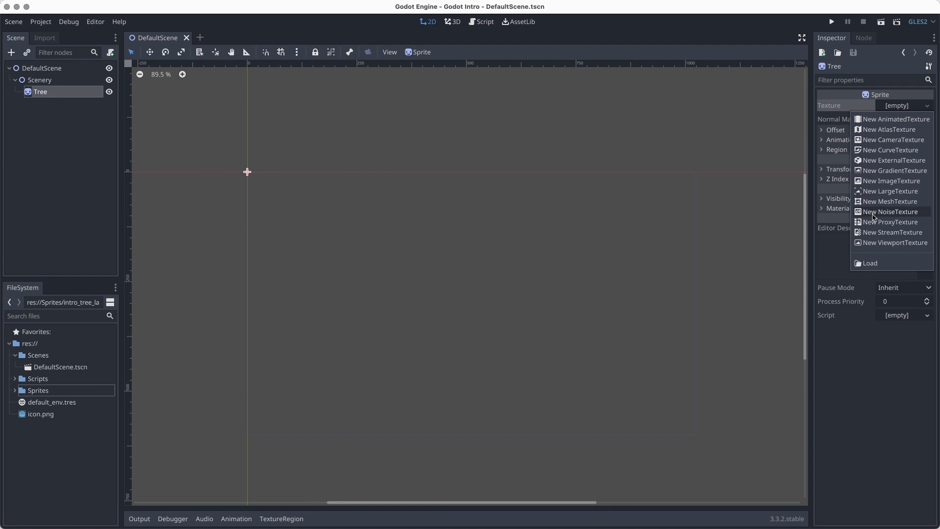
click(870, 263)
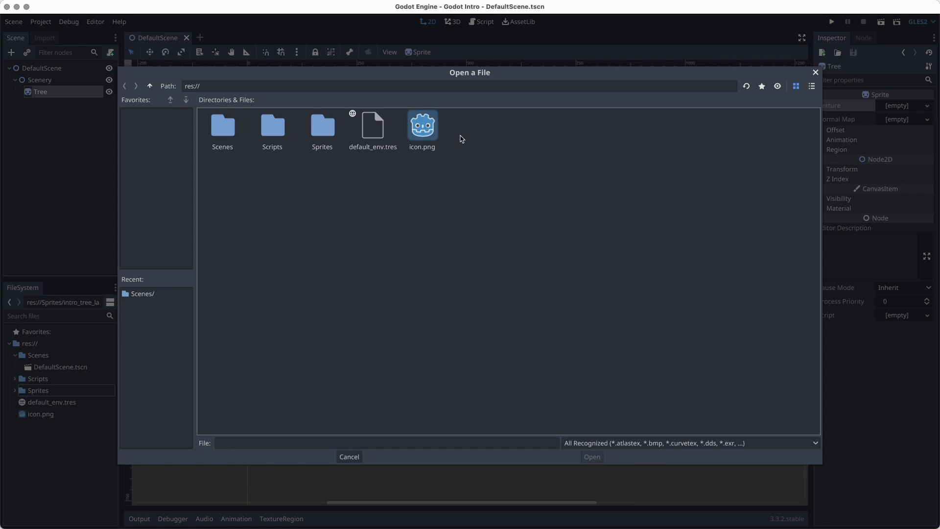
double_click(318, 129)
click(230, 147)
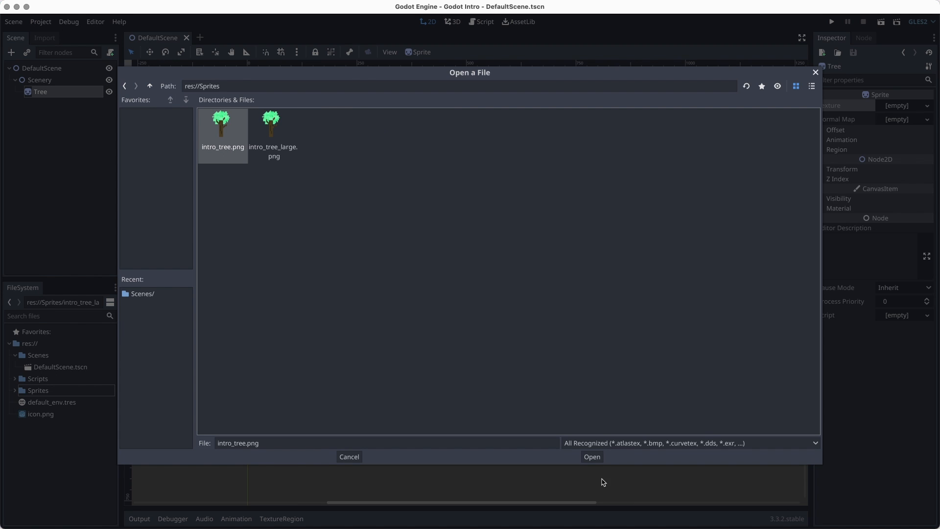
click(592, 456)
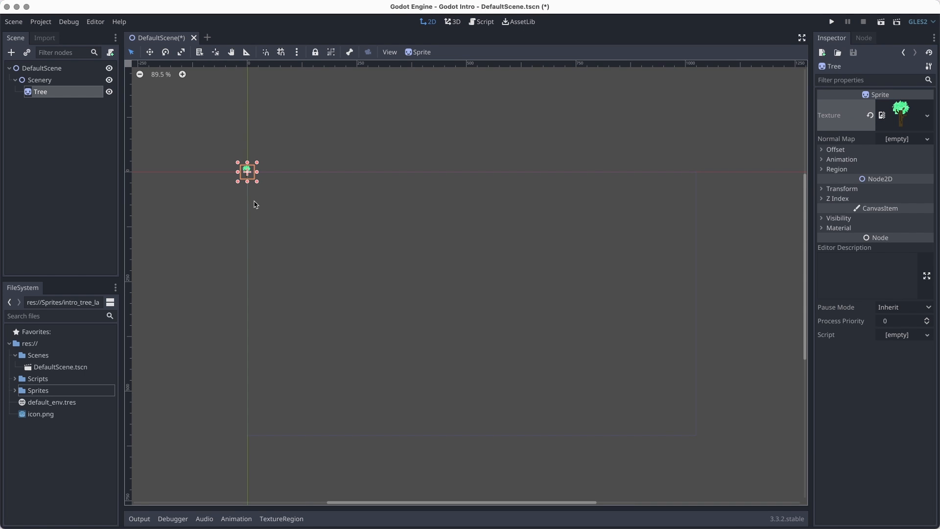
Step: Disable the Filter flag in the import settings of intro_tree.png, reimport the texture and save the scene
scroll(254, 204, up, 10)
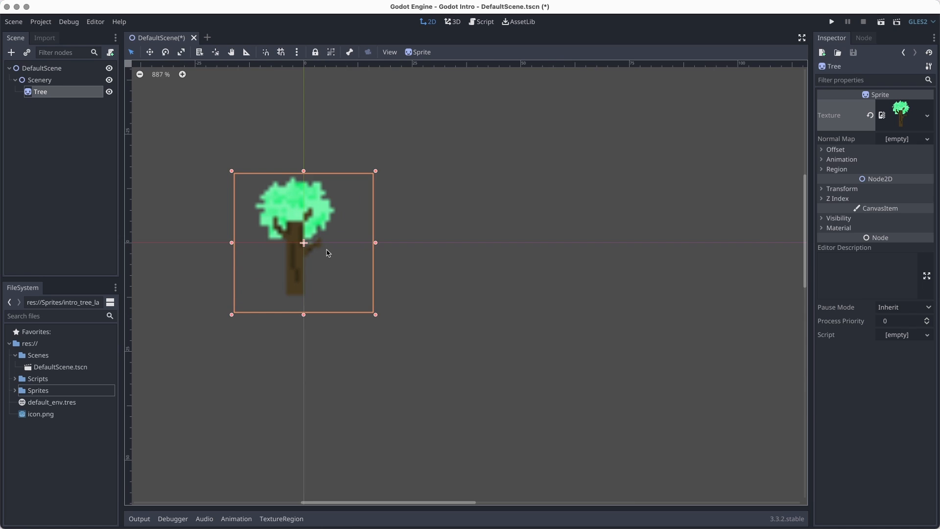
scroll(326, 250, up, 4)
middle_drag(459, 246, 534, 310)
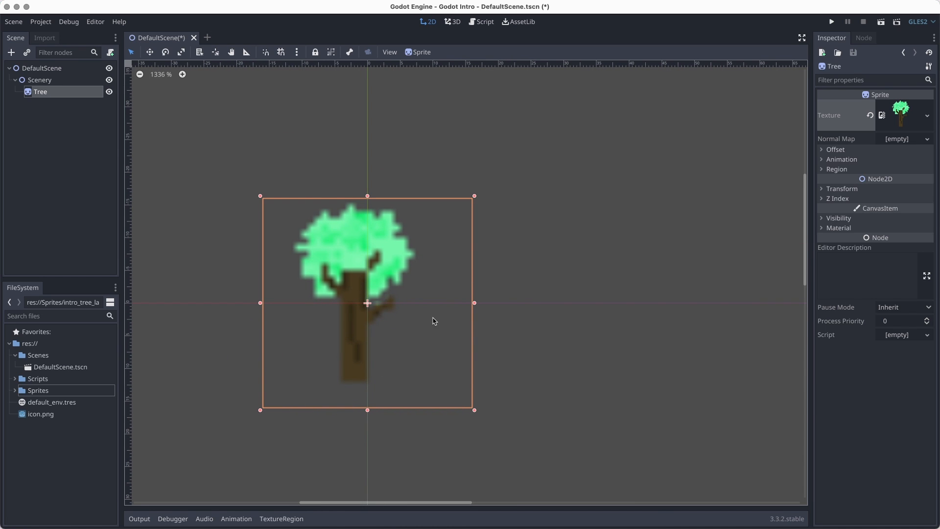
click(15, 391)
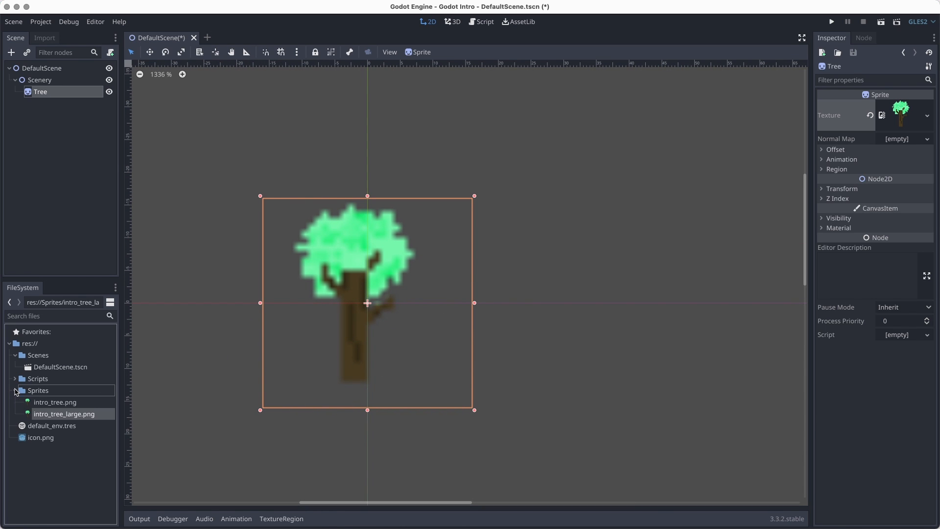
click(84, 402)
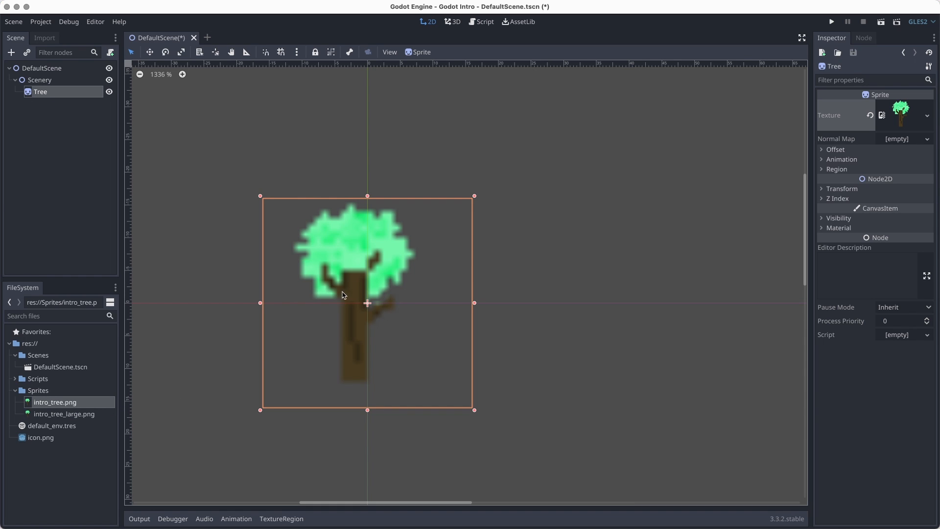
click(45, 38)
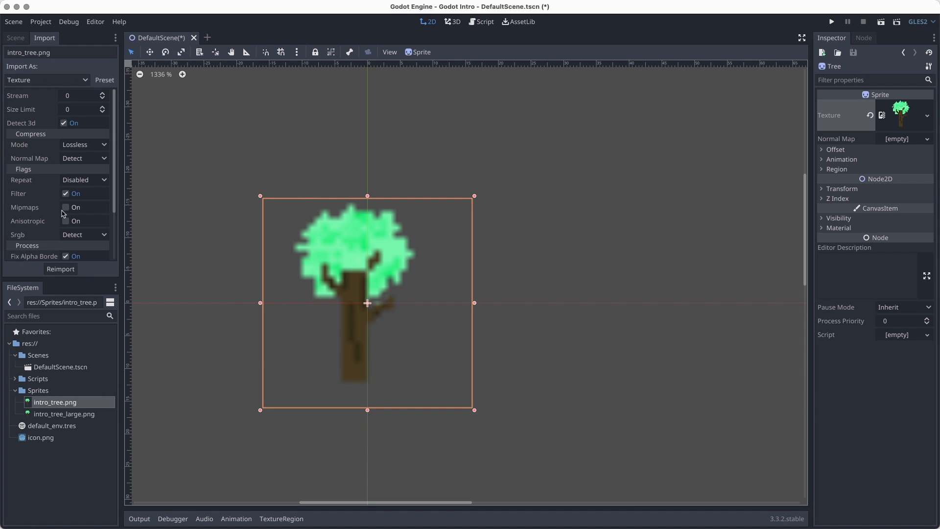
click(64, 194)
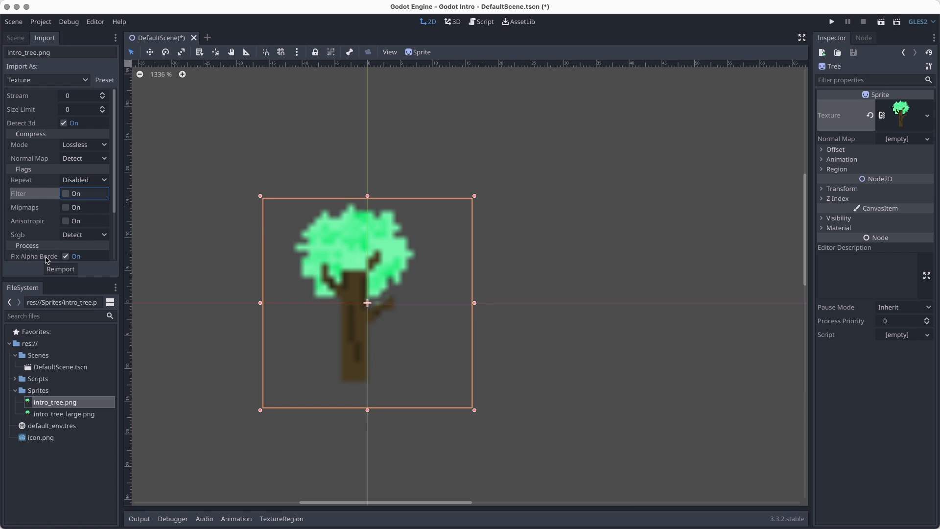
click(61, 270)
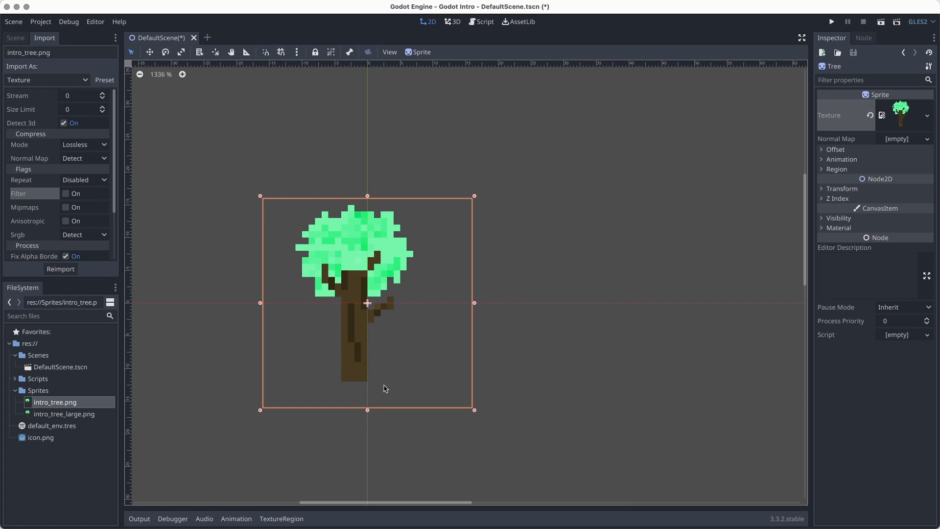
key(ctrl+s)
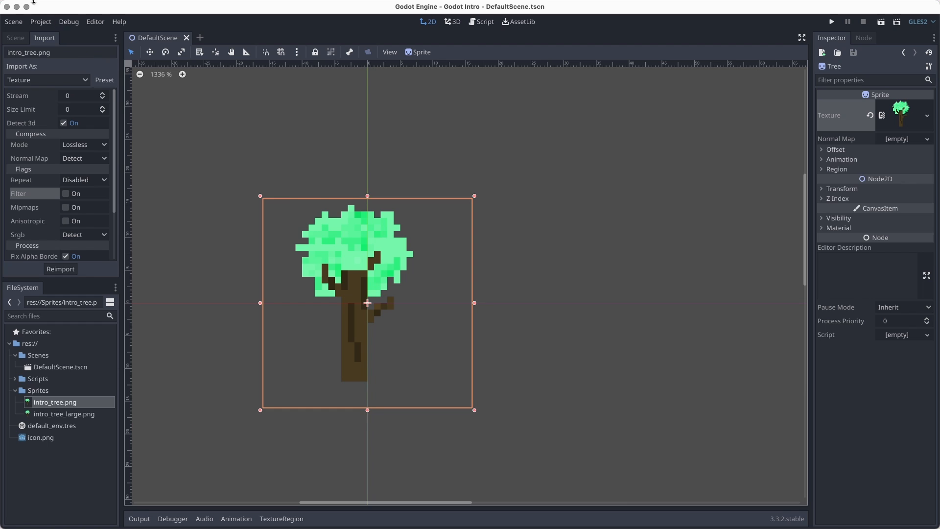
Step: Turn off Filter in the project's import defaults for the Texture importer and save those defaults
click(41, 22)
click(58, 35)
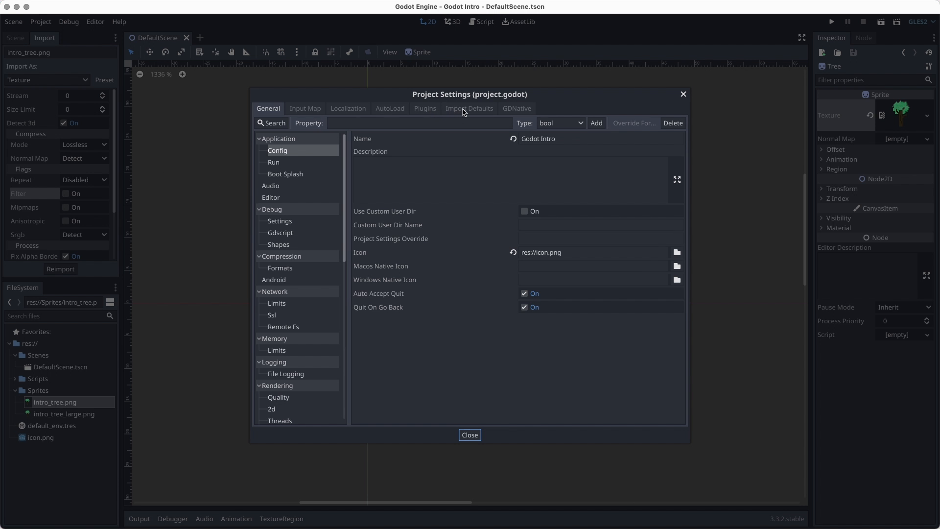
click(464, 109)
click(327, 125)
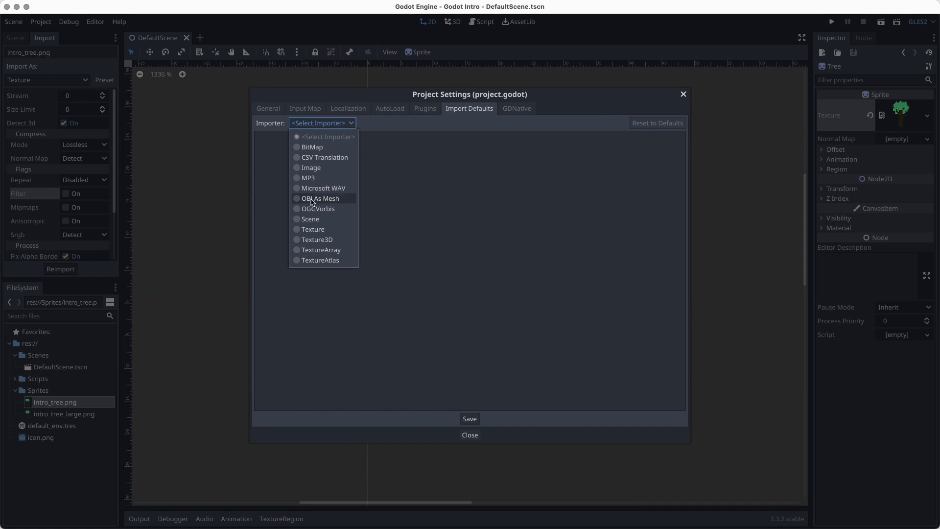
click(317, 234)
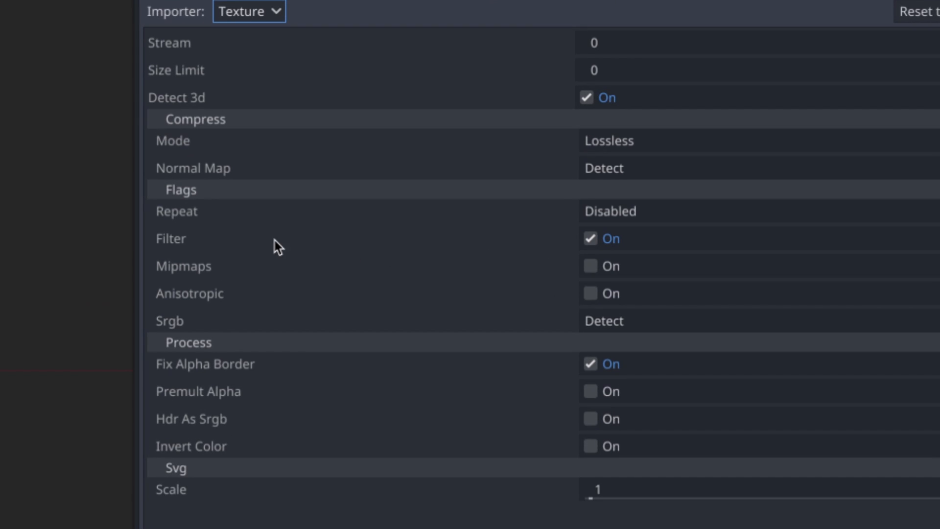
click(590, 238)
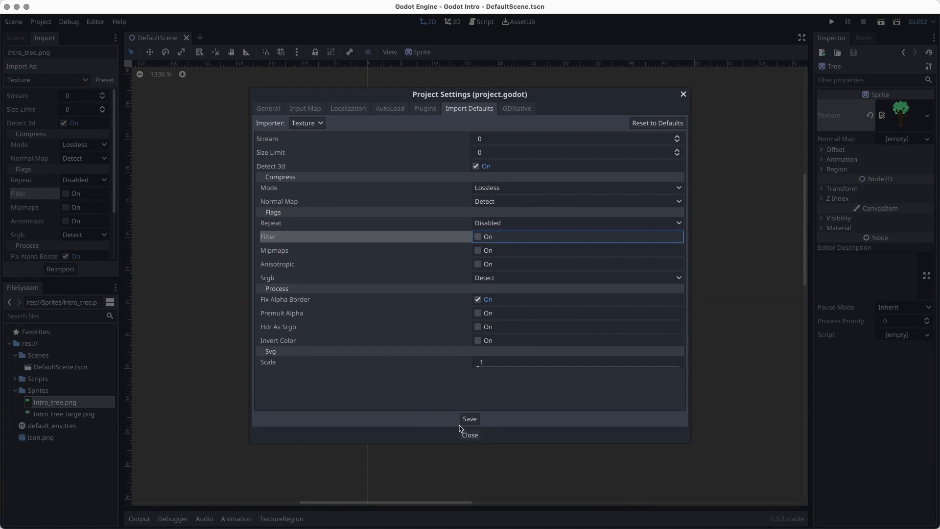
click(465, 420)
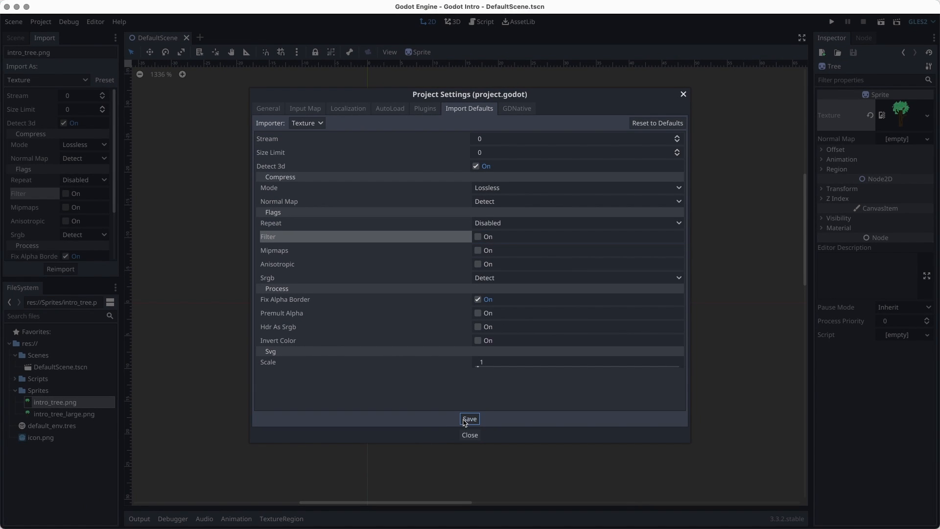
click(469, 435)
Step: Duplicate the Tree sprite and place the copy to the right of the original along the horizontal axis
click(15, 37)
right_click(71, 93)
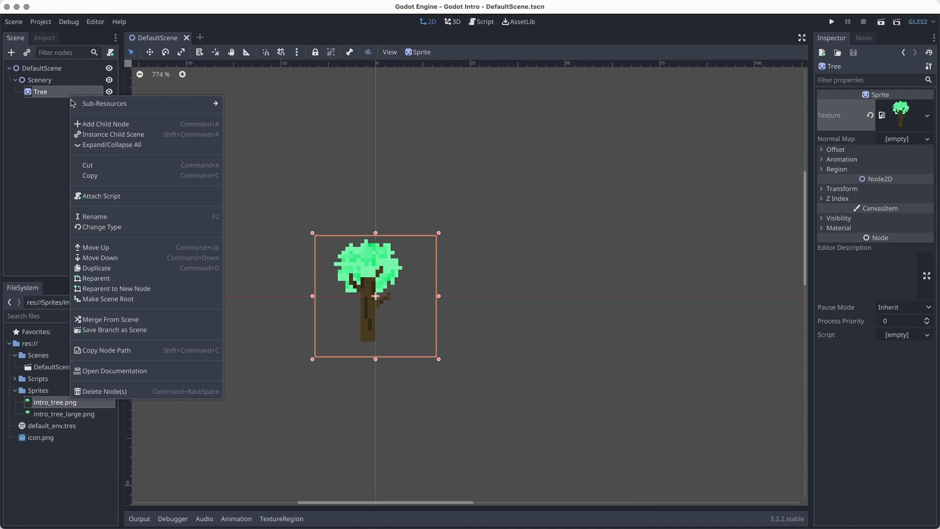
click(114, 268)
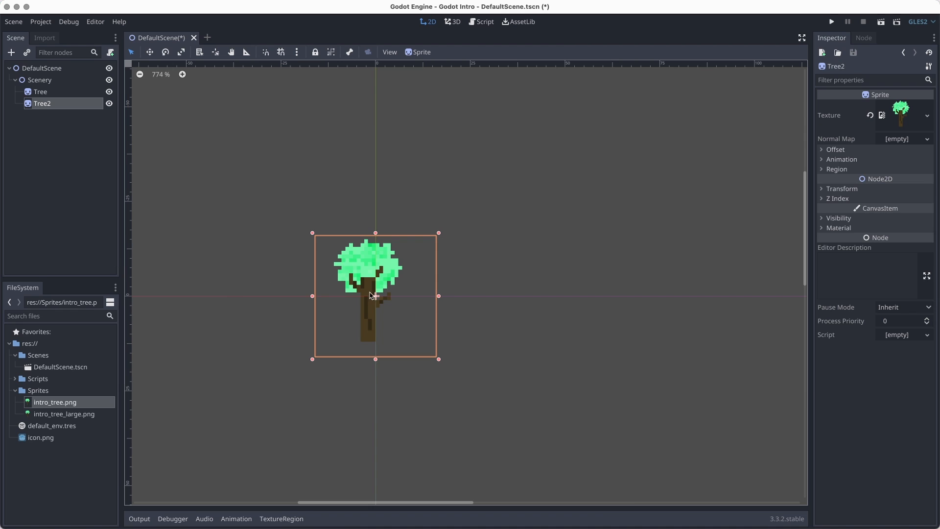
click(391, 296)
click(375, 297)
drag(375, 297, 577, 296)
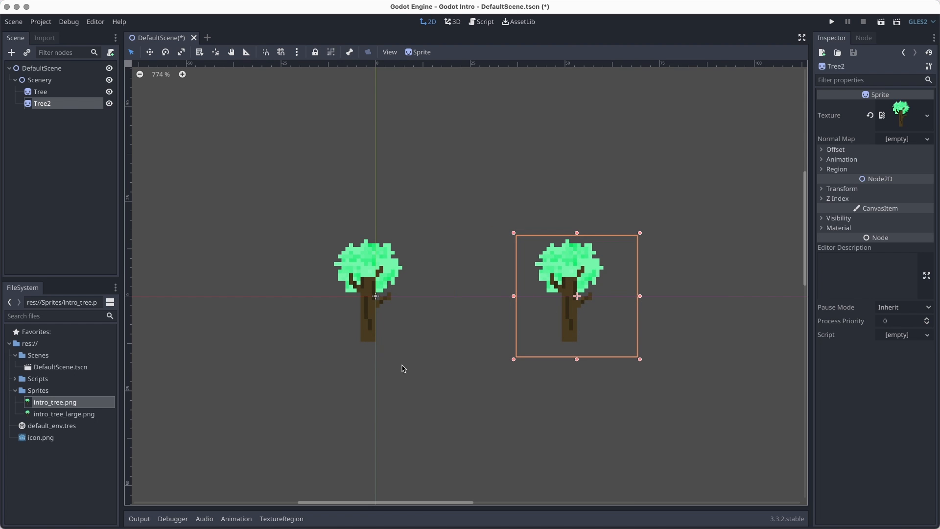
Step: Duplicate the Tree and Tree2 sprites together and move both copies below and slightly left of the originals
click(54, 172)
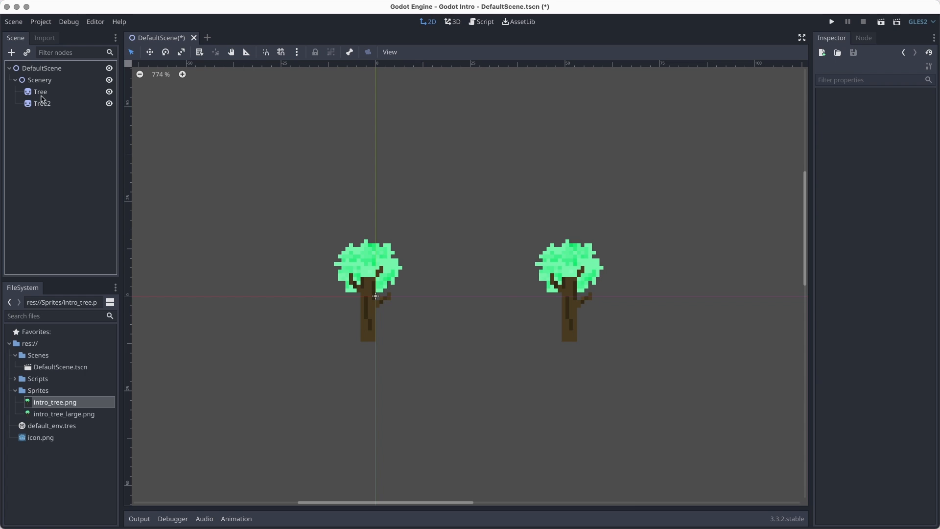
click(375, 297)
click(39, 146)
click(40, 93)
shift+click(41, 102)
key(ctrl+d)
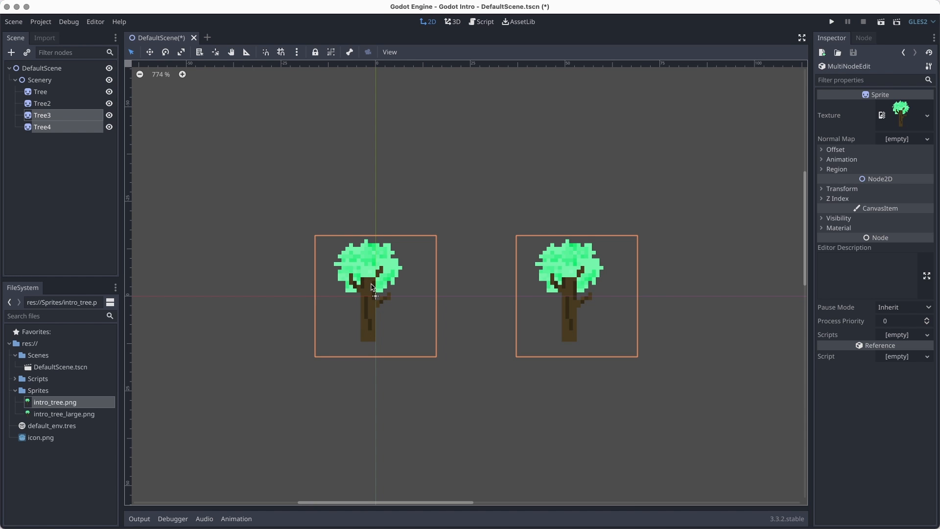
drag(371, 296, 268, 428)
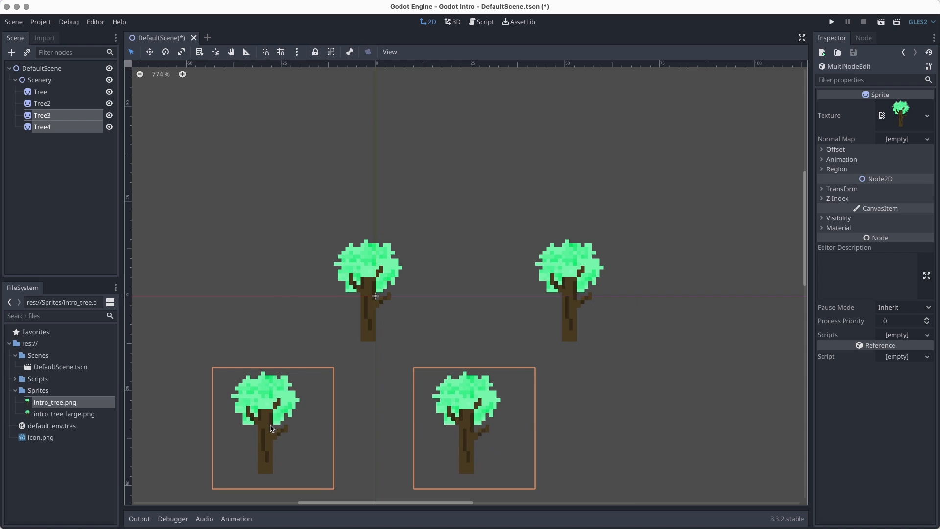
scroll(283, 292, down, 2)
middle_drag(283, 292, 279, 260)
drag(548, 159, 138, 401)
click(49, 133)
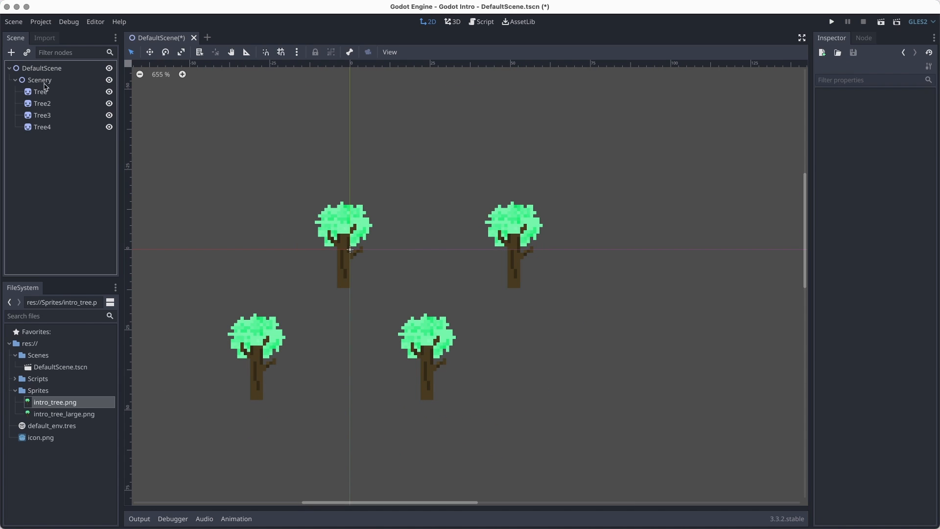
Step: Try duplicating the Scenery node with all its tree sprites and undo the duplication
click(46, 68)
click(45, 79)
key(ctrl+d)
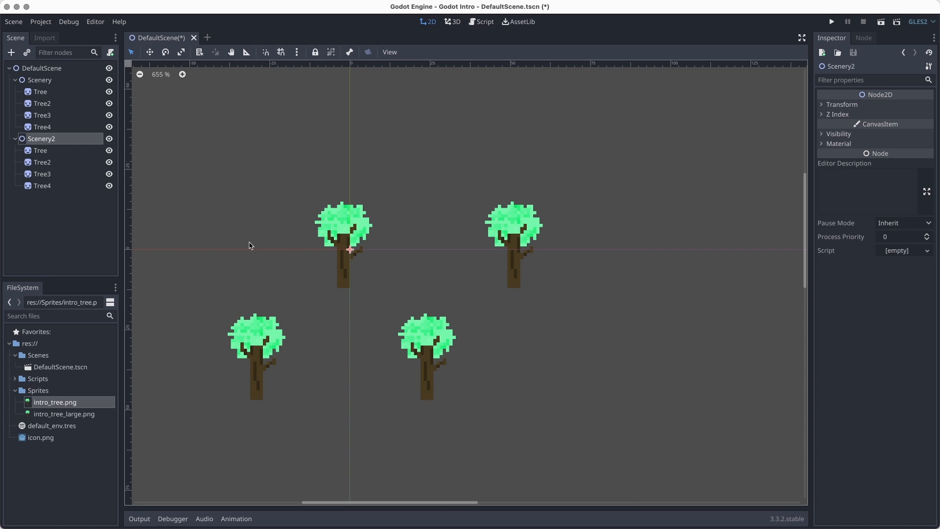
key(ctrl+z)
Step: Switch to a blank black drawing canvas and handwrite the title "node hierarchy" across its upper edge
mouse_move(34, 14)
mouse_down()
mouse_move(34, 32)
mouse_move(48, 37)
mouse_up()
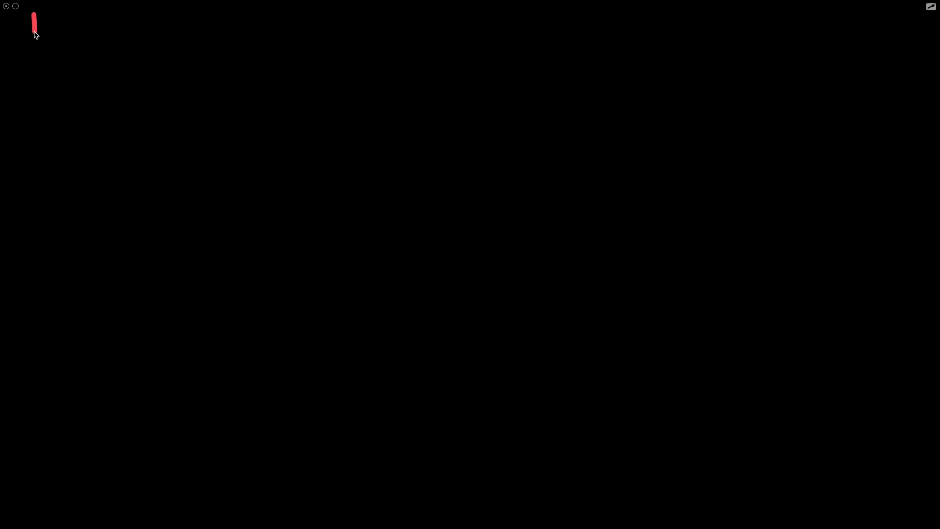
mouse_move(57, 22)
mouse_down()
mouse_move(63, 33)
mouse_move(57, 20)
mouse_up()
drag(78, 20, 81, 34)
drag(83, 24, 127, 38)
mouse_move(126, 29)
mouse_down()
mouse_move(139, 25)
mouse_move(145, 42)
mouse_up()
mouse_move(156, 18)
mouse_down()
mouse_move(157, 39)
mouse_move(175, 27)
mouse_move(182, 36)
mouse_move(147, 12)
mouse_move(188, 29)
mouse_move(196, 17)
mouse_up()
mouse_move(214, 13)
mouse_down()
mouse_move(230, 35)
mouse_move(244, 20)
mouse_up()
mouse_move(259, 22)
mouse_down()
mouse_move(255, 35)
mouse_move(282, 38)
mouse_up()
drag(287, 21, 301, 65)
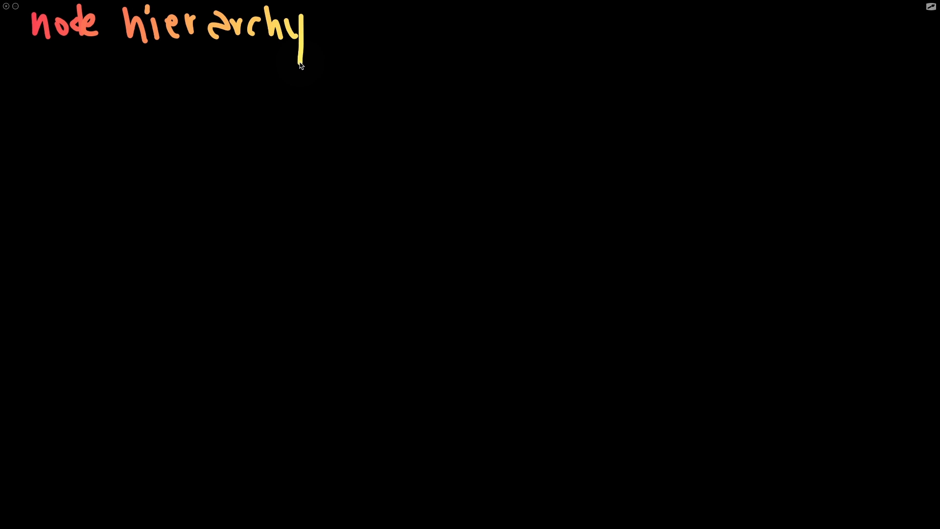
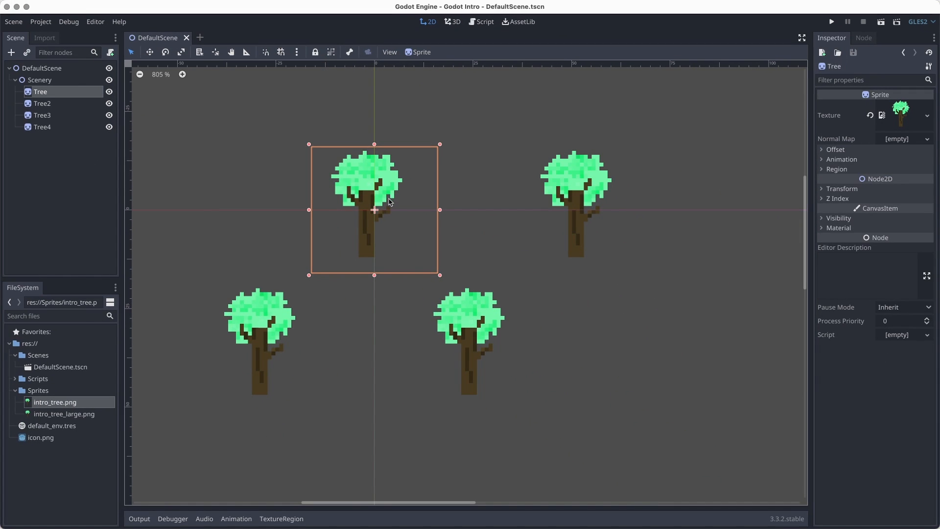
Step: Nudge the Tree sprite slightly right of the origin, and select each of the other tree sprites directly in the viewport
drag(620, 367, 580, 345)
drag(355, 198, 376, 210)
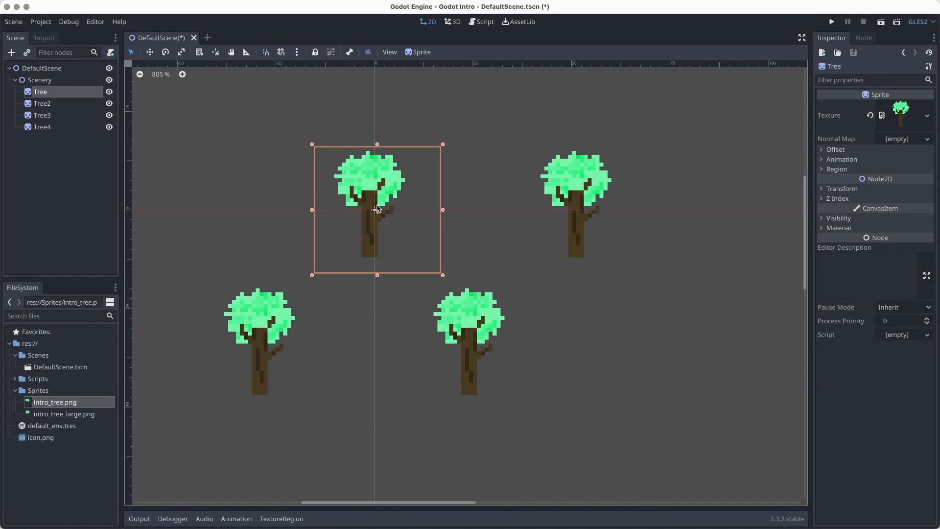
click(577, 216)
click(485, 343)
click(257, 347)
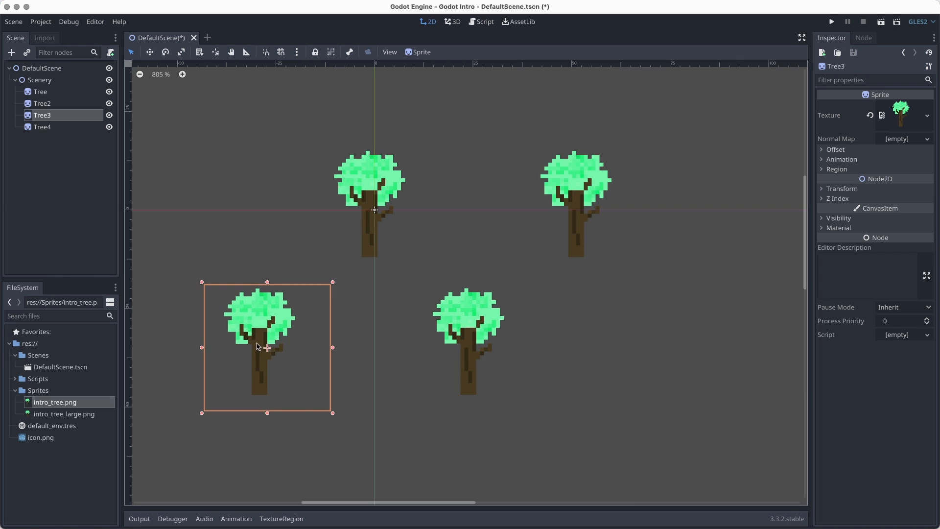
Step: Shift the Tree3 sprite slightly down and left using the Move tool
key(w)
drag(259, 333, 237, 346)
drag(397, 199, 376, 238)
mouse_move(592, 167)
mouse_down()
mouse_move(640, 169)
mouse_move(594, 178)
mouse_up()
drag(451, 276, 487, 204)
Step: Try rotating the Tree3 sprite with the Rotate tool, and select the Tree sprite in the viewport
click(165, 52)
drag(386, 295, 439, 285)
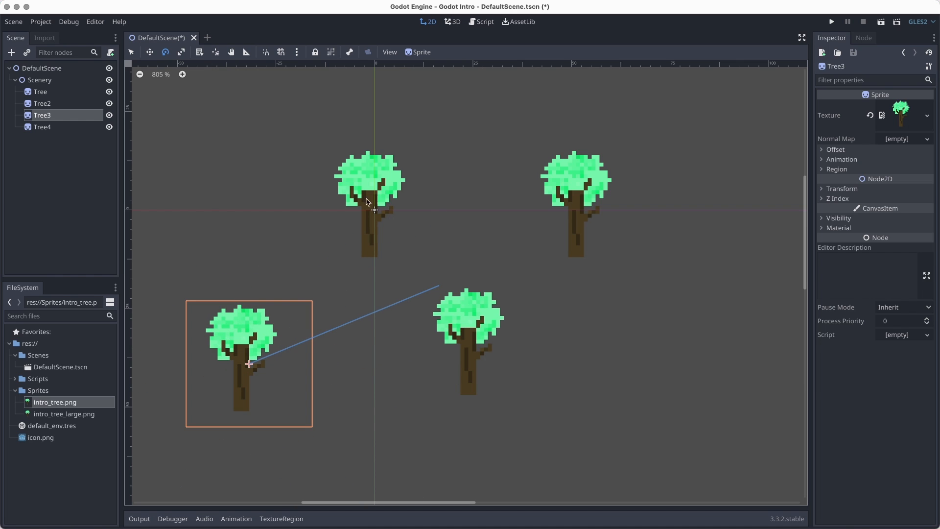
click(132, 52)
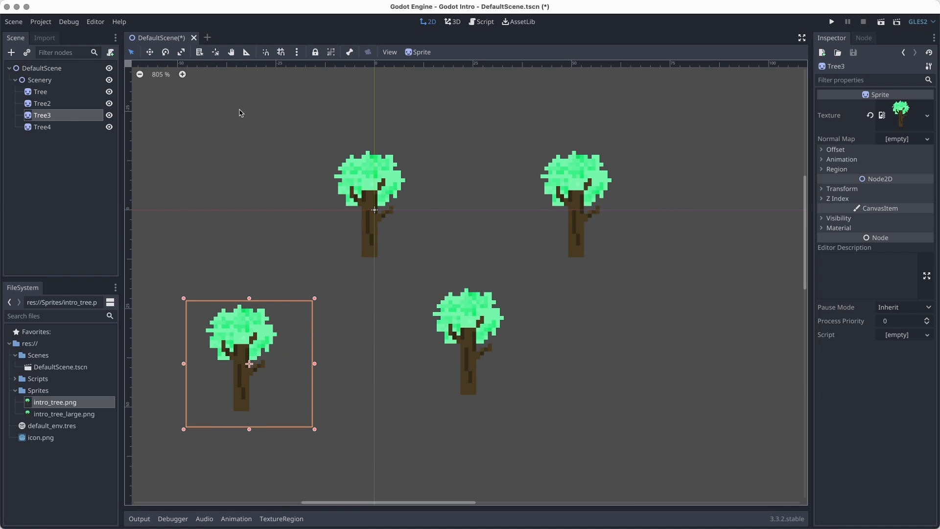
click(362, 181)
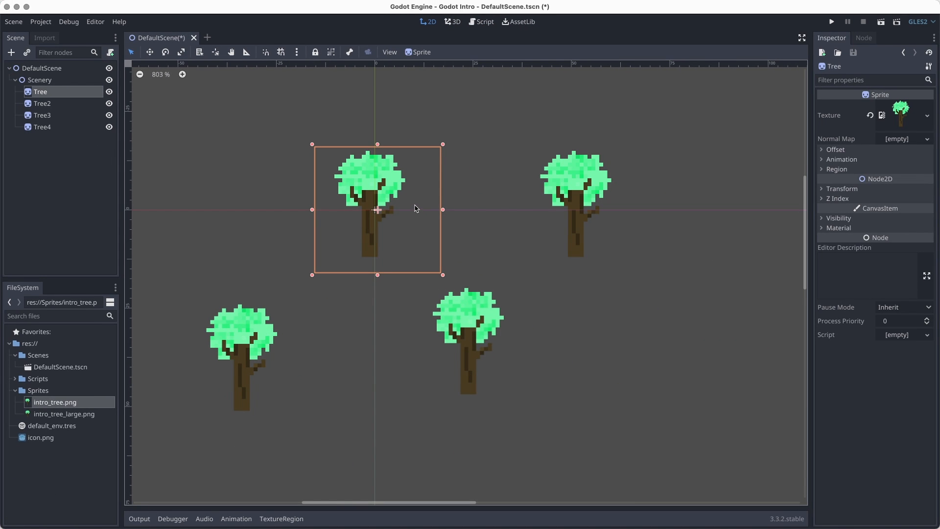
Step: Shift the Tree2 sprite slightly left and down with the Move tool, and switch through the Rotate and Scale tools
key(q)
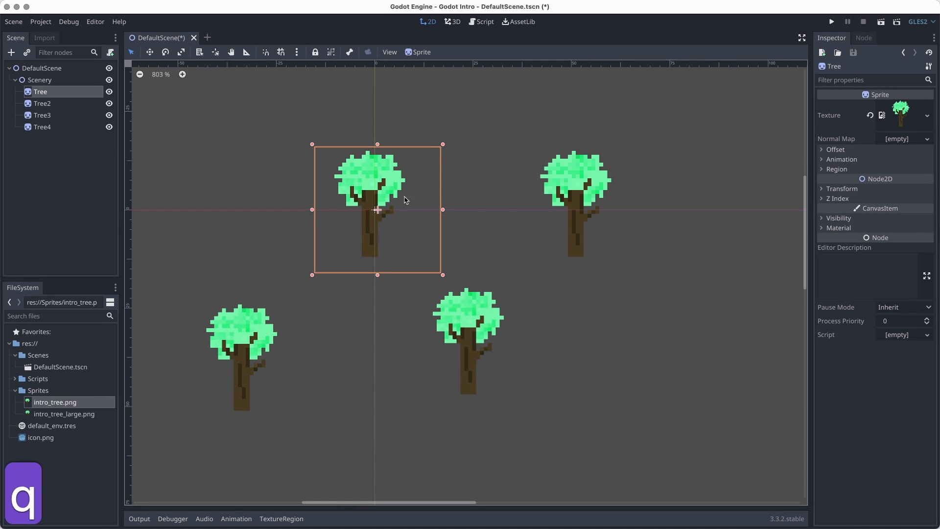
click(563, 197)
key(w)
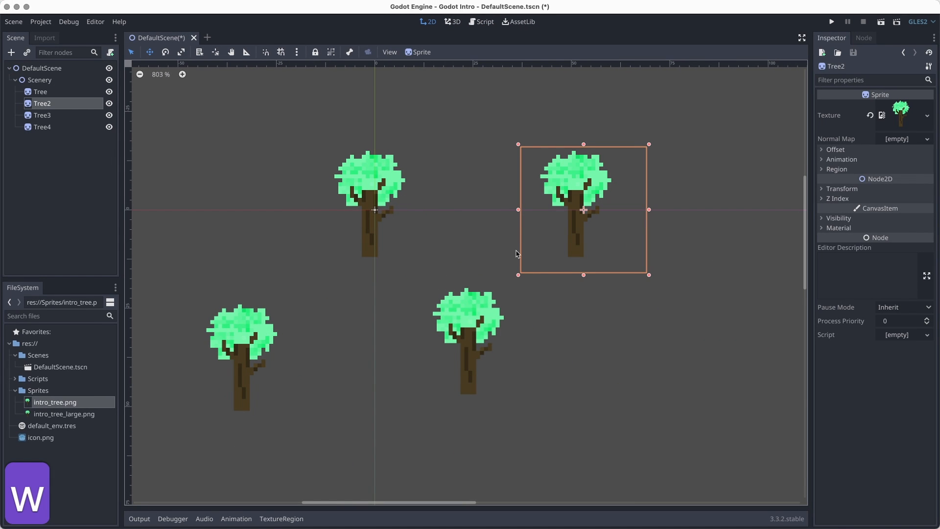
drag(621, 216, 668, 196)
key(e)
key(s)
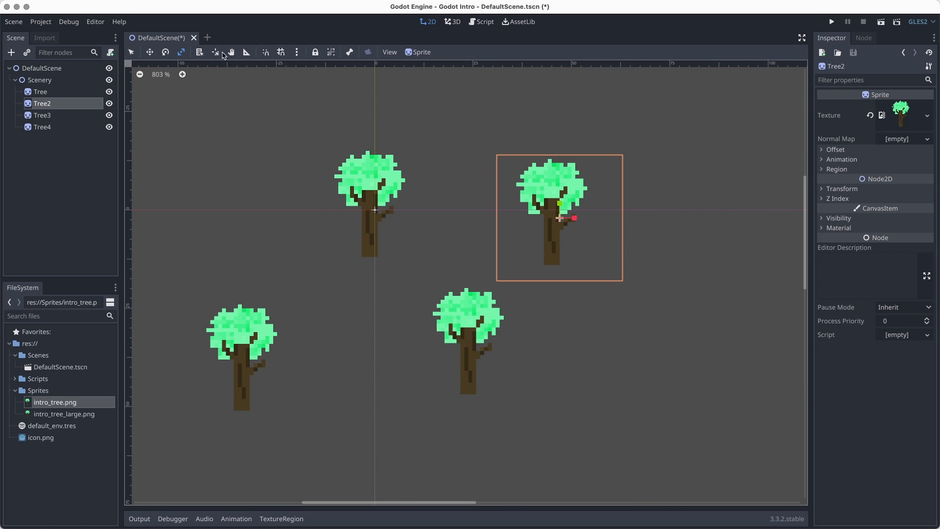
Step: Pick the Tree sprite out of the overlapping trees at the origin using the list of nodes at that position
click(200, 52)
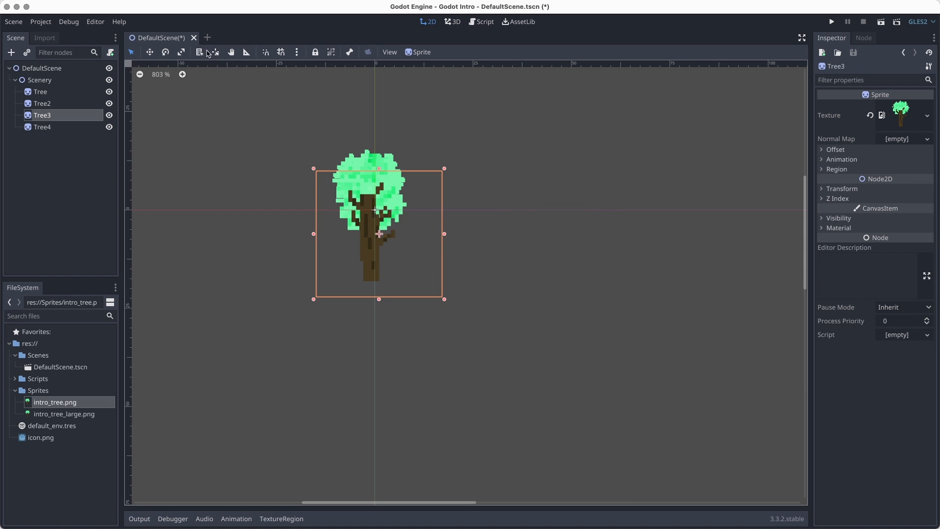
click(199, 52)
click(375, 212)
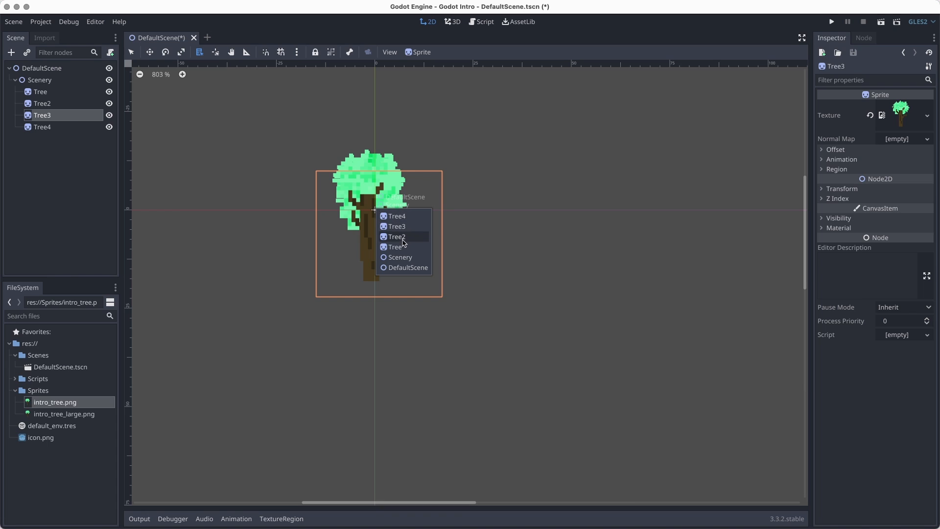
click(401, 249)
click(376, 210)
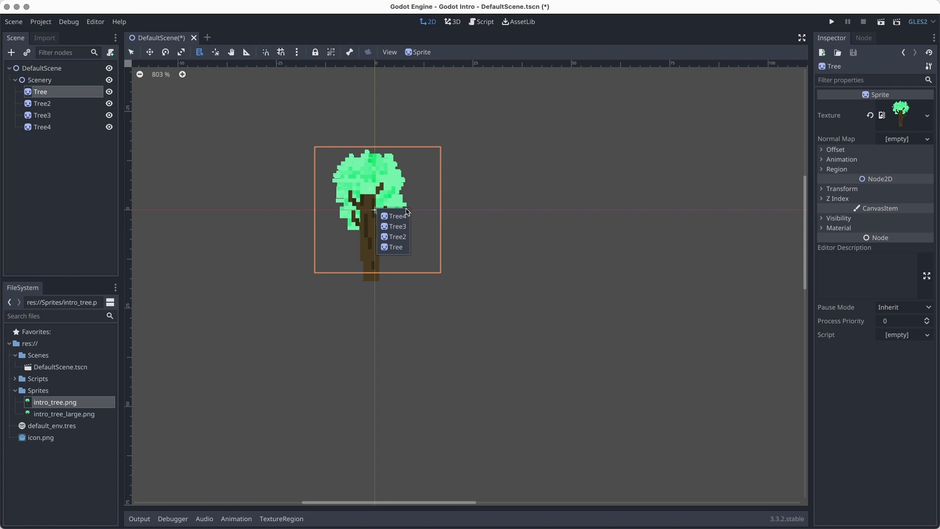
click(396, 247)
Step: Move the Tree sprite away from the overlapping trees, and undo the moves back to the spread-out arrangement
key(w)
drag(402, 222, 588, 245)
key(super+z)
key(super+z)
key(super+z)
key(super+z)
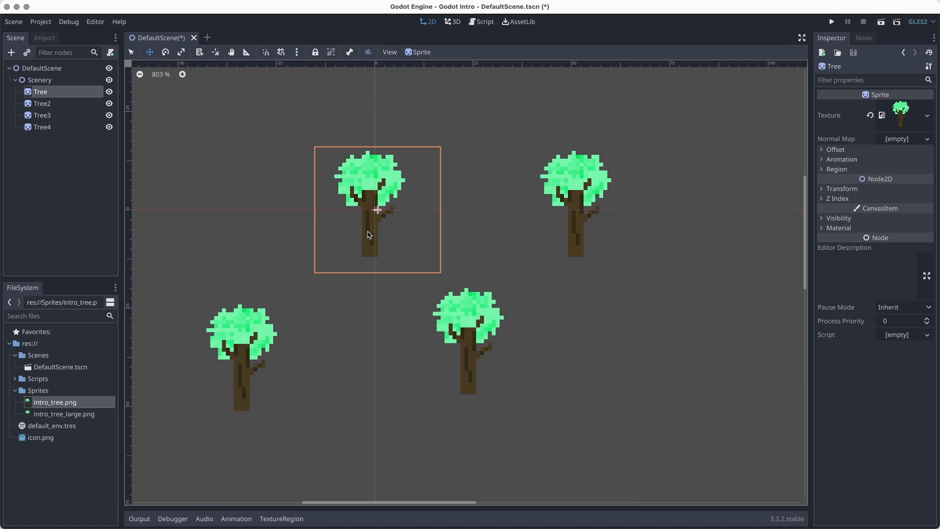
Step: Place the Tree sprite's pivot beside the upper right of its foliage, rotate the sprite around it, and undo the rotation
click(215, 52)
drag(384, 214, 408, 169)
key(e)
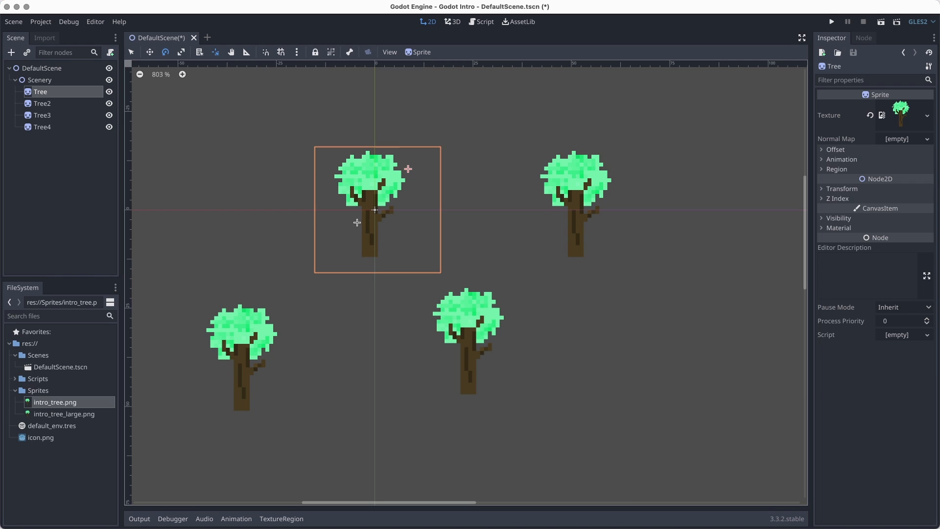
drag(465, 191, 354, 250)
key(ctrl+z)
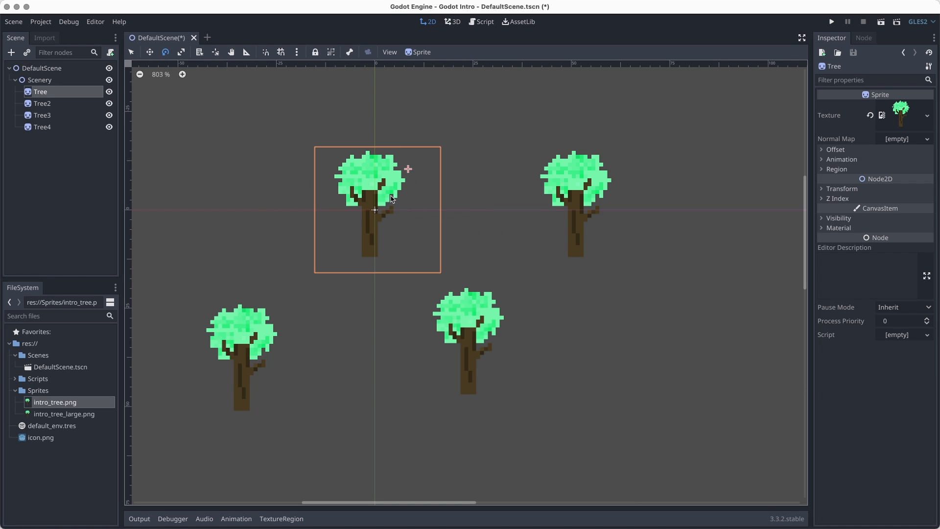
Step: Place the Tree sprite's pivot at the base of its trunk, try rotating around it, and undo the changes
click(216, 53)
drag(406, 176, 367, 255)
key(e)
drag(436, 194, 410, 196)
key(super+z)
key(super+z)
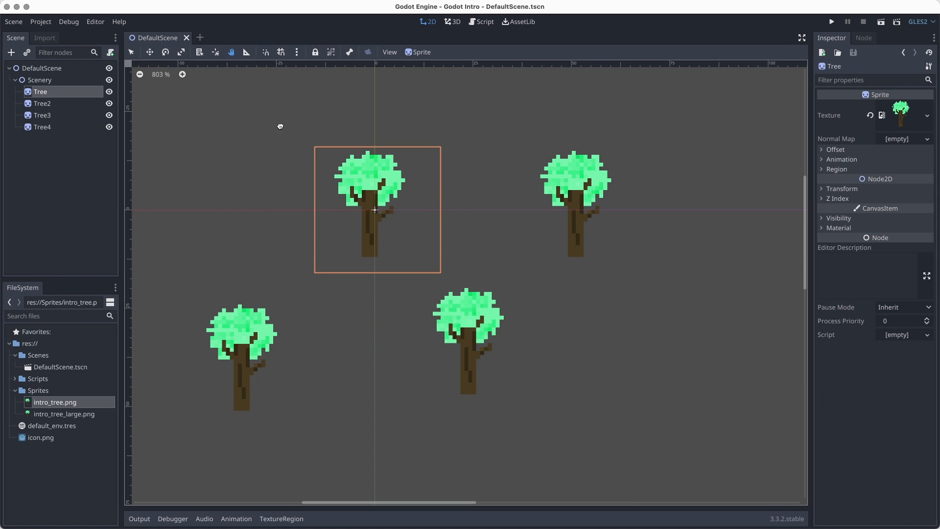
Step: Turn on grid snapping and snap the Tree sprite to the origin with the Move tool
drag(404, 230, 407, 206)
click(281, 52)
key(w)
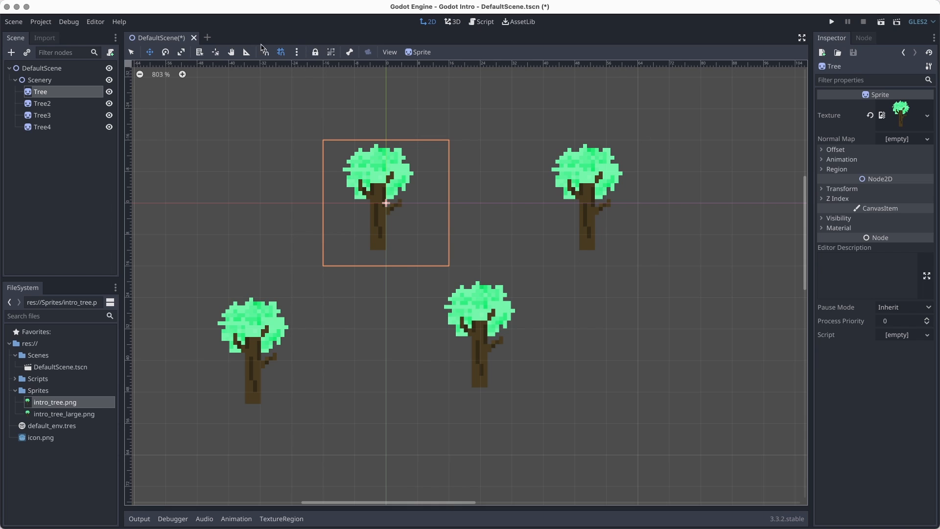
Step: Configure the snap grid step to 16 px by 16 px
click(297, 52)
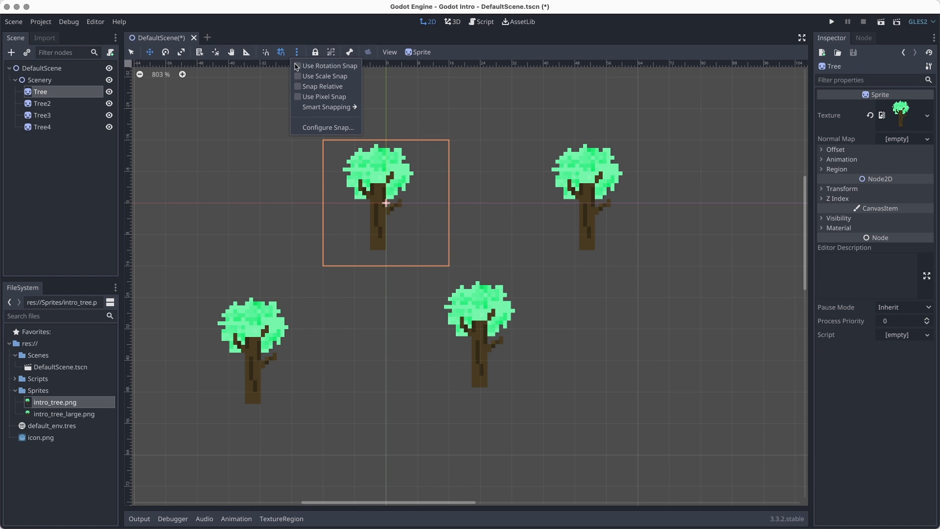
click(327, 127)
click(468, 242)
text(16)
click(512, 240)
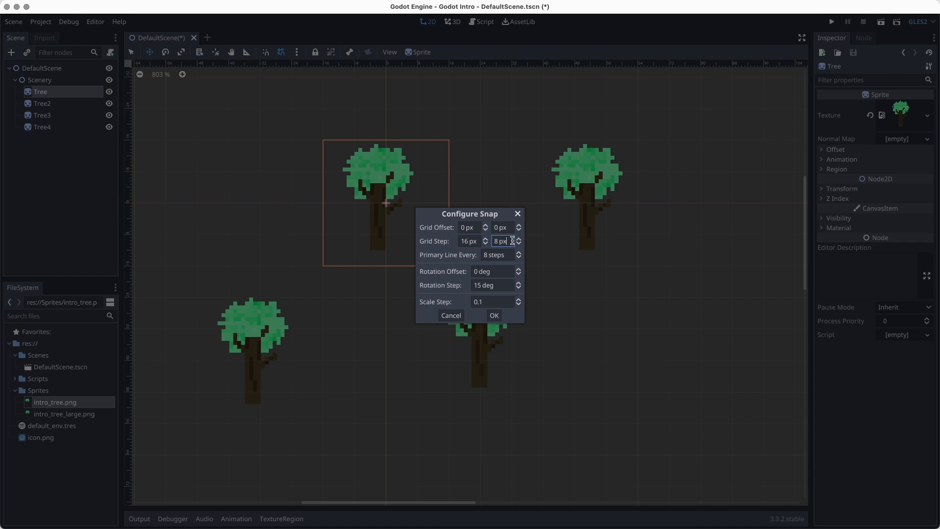
text(16)
click(495, 315)
Step: Snap the Tree3, Tree4 and Tree2 sprites to nearby grid positions, and turn grid snapping off
mouse_move(395, 211)
mouse_down()
mouse_move(457, 210)
mouse_move(321, 201)
mouse_move(458, 208)
mouse_move(399, 253)
mouse_move(398, 205)
mouse_up()
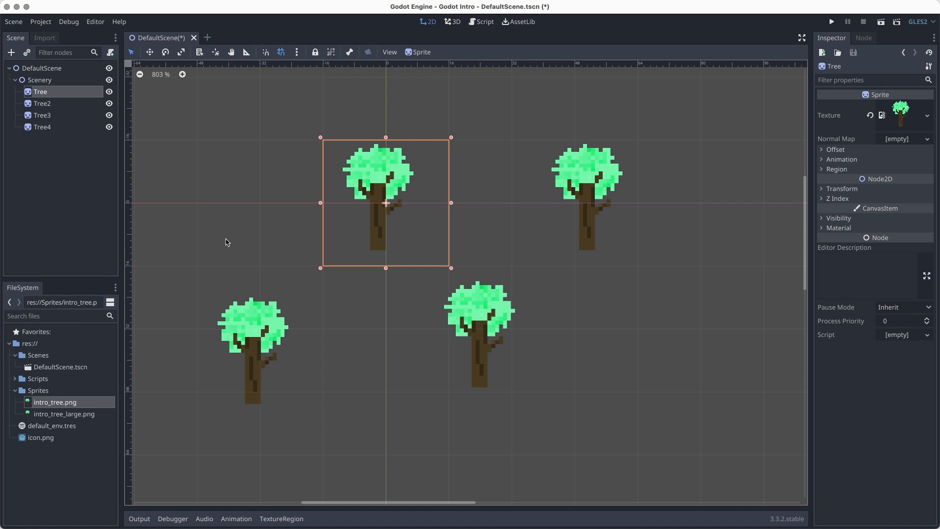
drag(238, 373, 253, 360)
drag(479, 339, 493, 319)
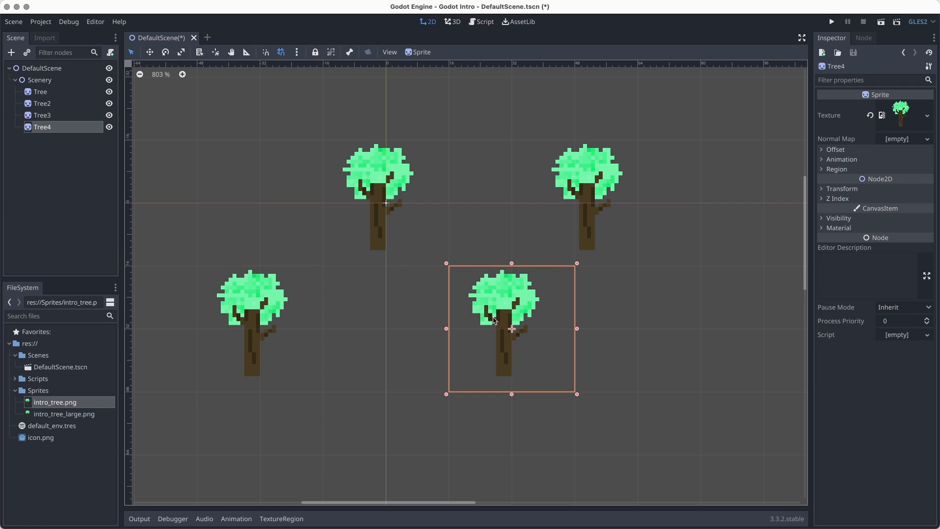
click(602, 202)
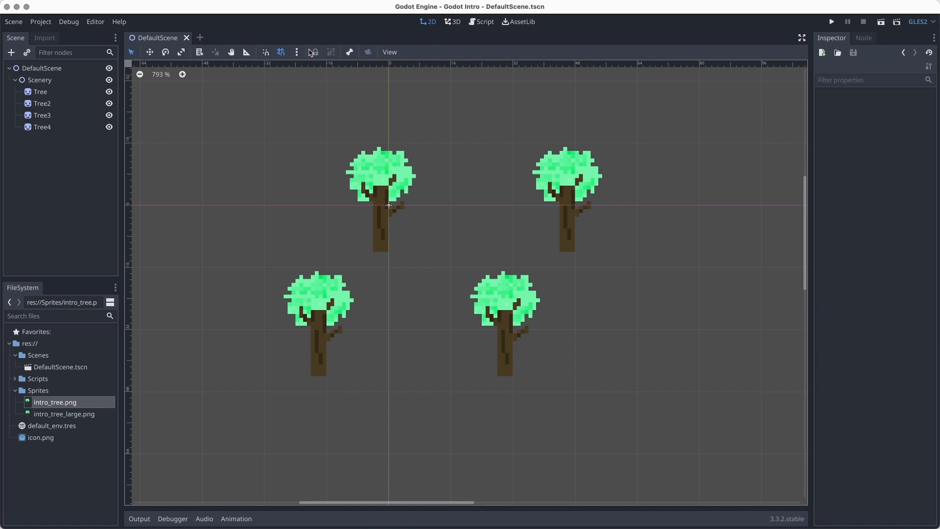
click(281, 53)
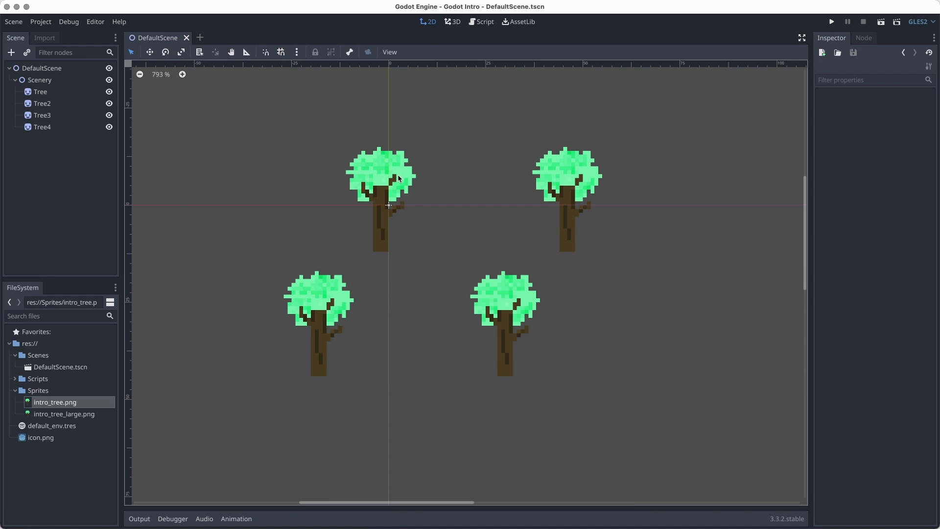
Step: Lock the Tree sprite in place and try to move it in the viewport
click(398, 198)
click(315, 52)
drag(388, 207, 396, 194)
click(398, 195)
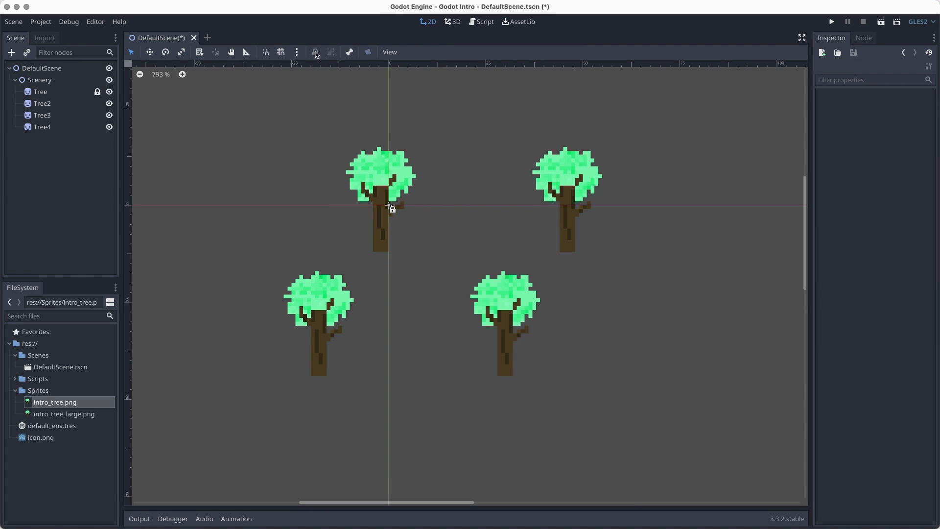
Step: Unlock the Tree sprite, make its children unselectable, and nudge it slightly in the viewport
click(54, 91)
click(328, 54)
click(329, 54)
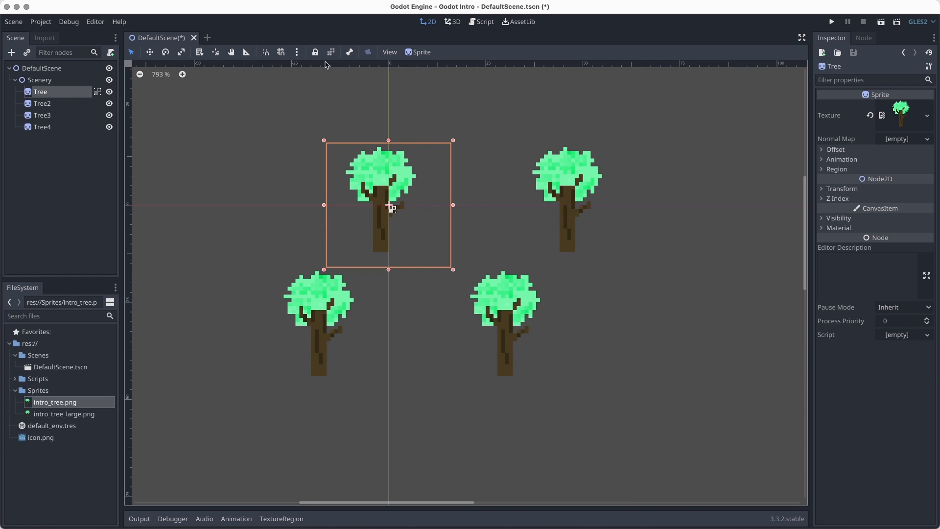
click(417, 211)
mouse_move(391, 205)
mouse_down()
mouse_move(384, 235)
mouse_move(409, 171)
mouse_move(385, 175)
mouse_move(405, 204)
mouse_move(391, 206)
mouse_up()
click(331, 53)
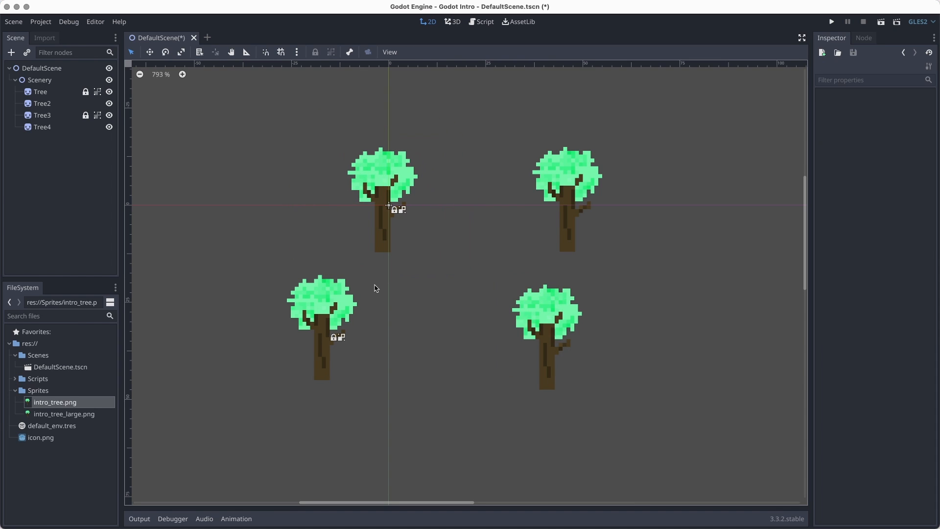
Step: Undo the lock and group changes and the moves of the tree sprites, and save the scene
key(super+z)
key(super+z)
key(super+z)
key(super+z)
key(super+z)
key(super+z)
key(super+z)
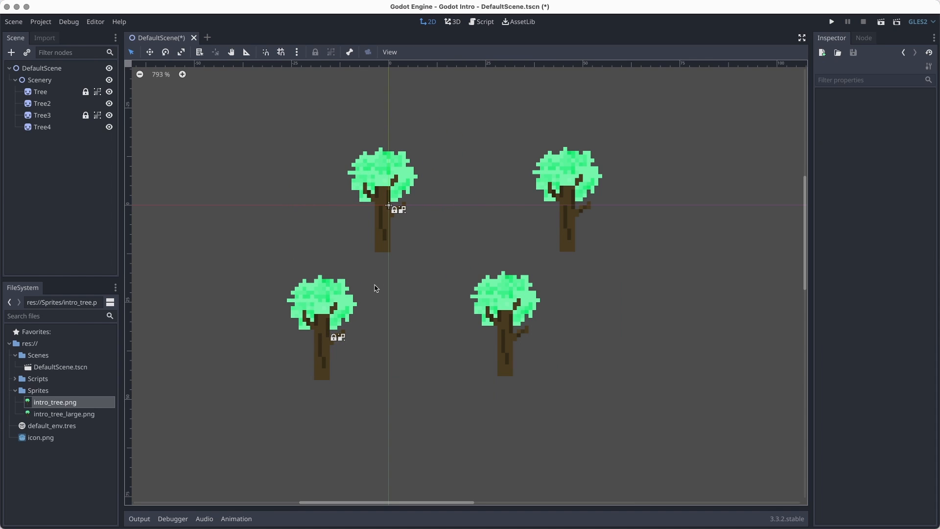
key(super+z)
key(super+z)
key(super+s)
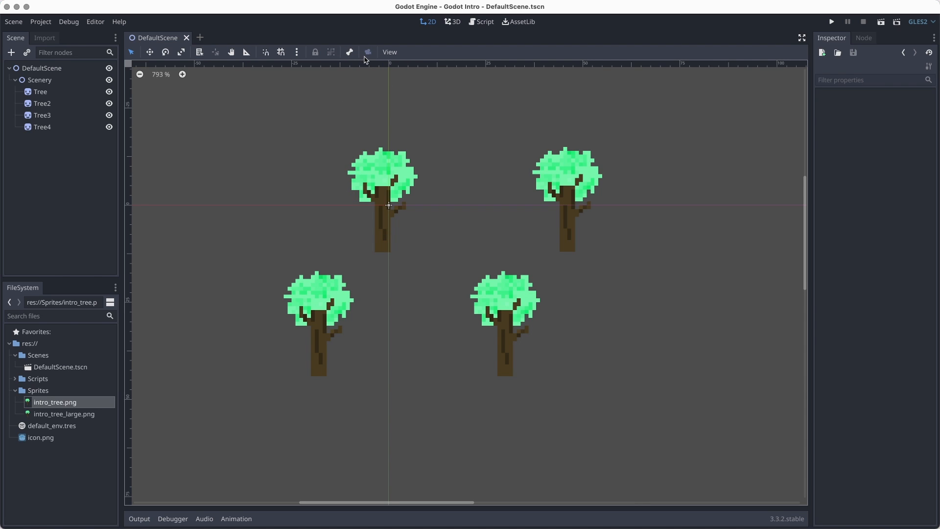
Step: Select the Tree sprite, show its Offset properties, and try shifting its x and y offset before returning both to 0
click(390, 208)
scroll(389, 208, down, 1)
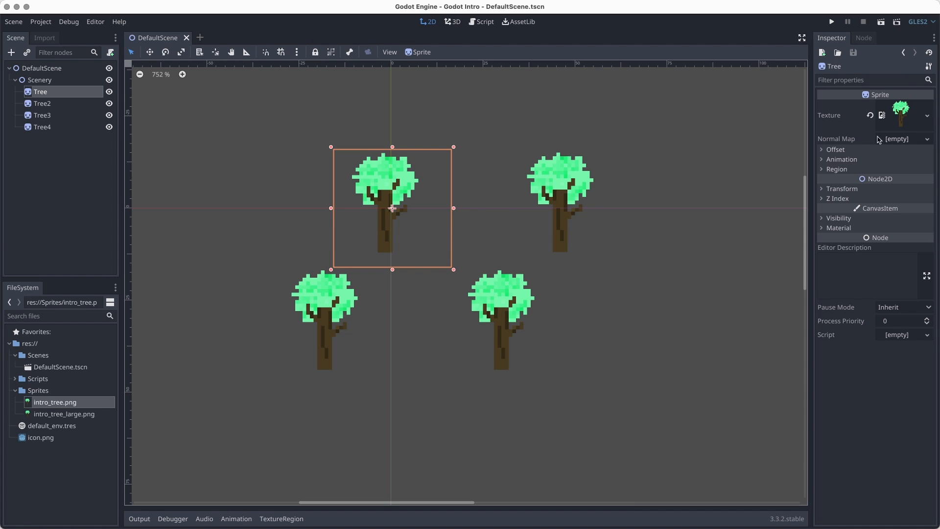
click(865, 154)
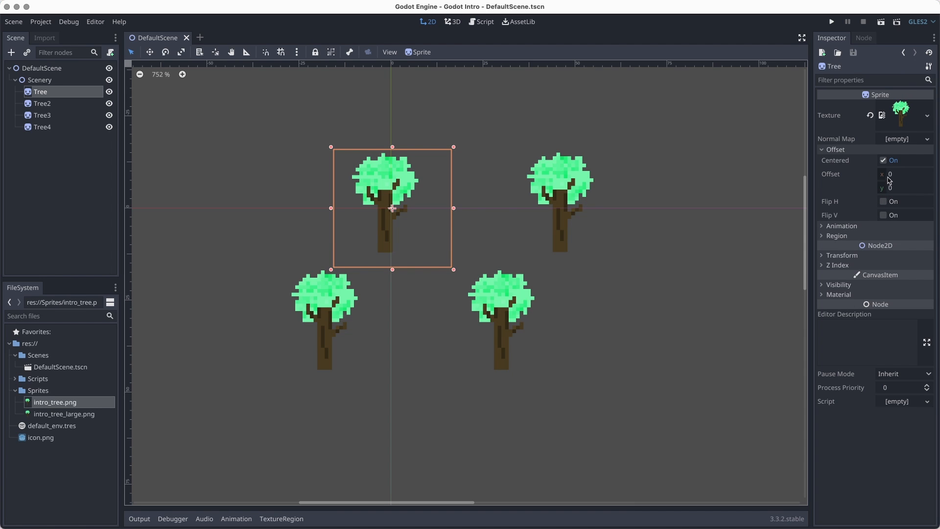
mouse_move(882, 175)
mouse_down()
mouse_move(919, 175)
mouse_move(887, 189)
mouse_up()
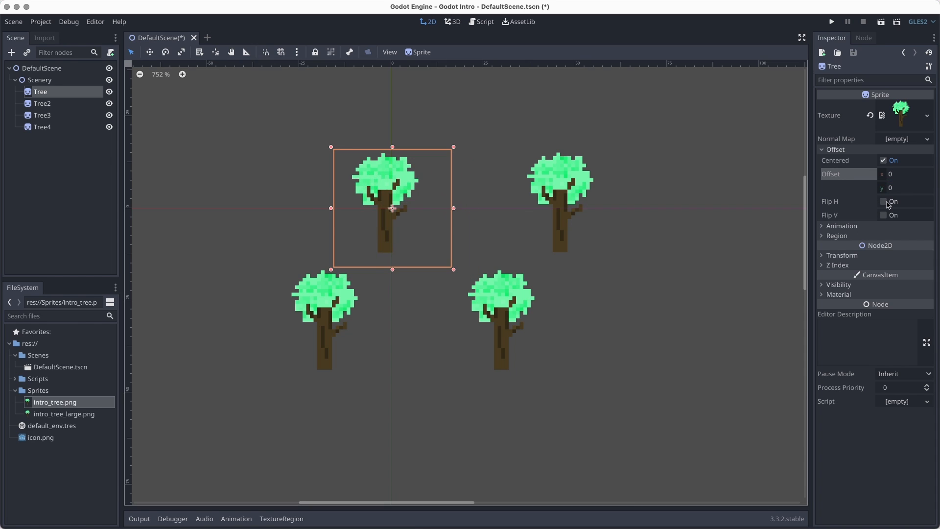
Step: Toggle the Tree sprite's Flip H and Flip V options on and back off
click(887, 202)
click(887, 202)
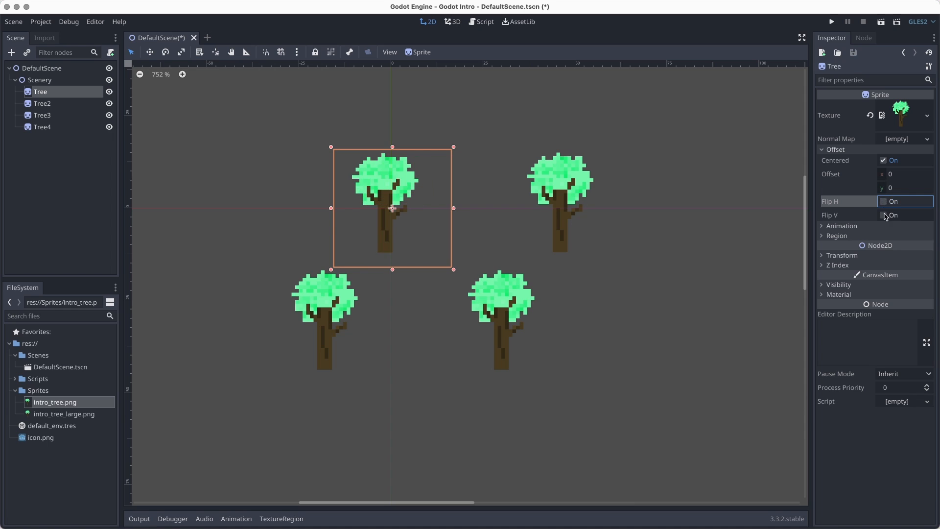
click(886, 215)
click(886, 215)
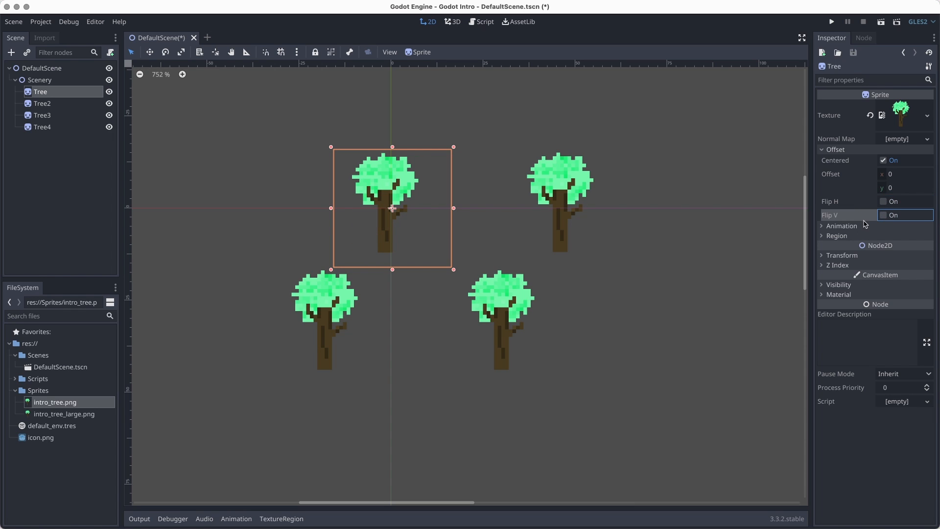
Step: Look through the Tree sprite's Animation and Region properties, collapsing each group after viewing it
click(835, 149)
click(842, 160)
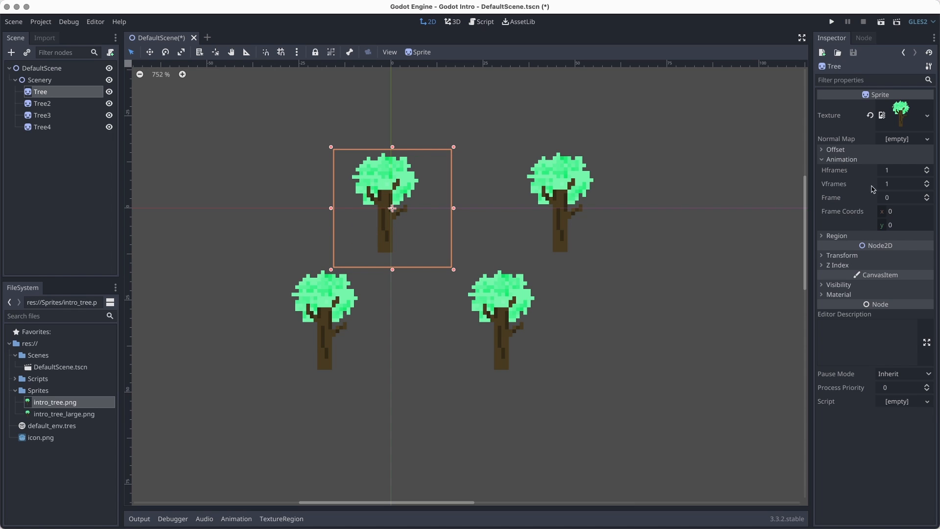
click(851, 160)
click(850, 170)
click(848, 169)
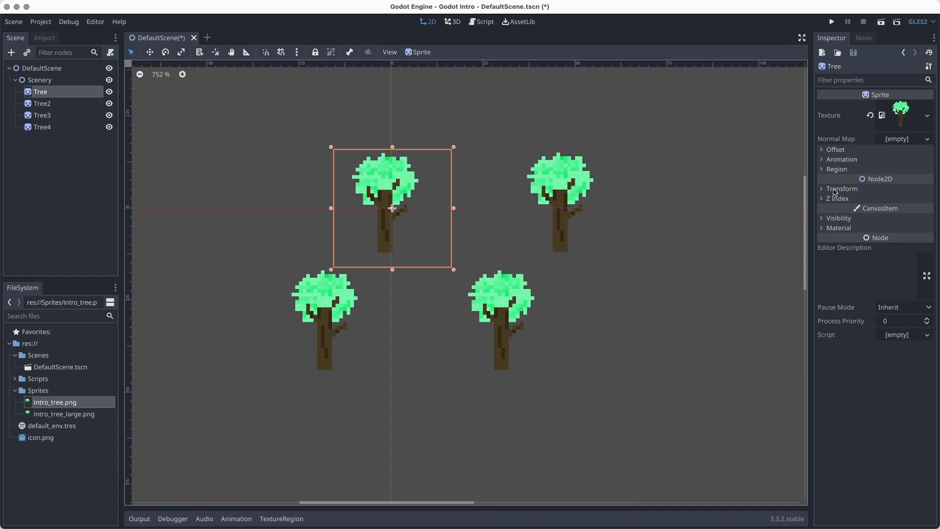
Step: Show the Tree sprite's Transform properties, try changing its x position, and reset the position to 0, 0
click(840, 189)
click(872, 200)
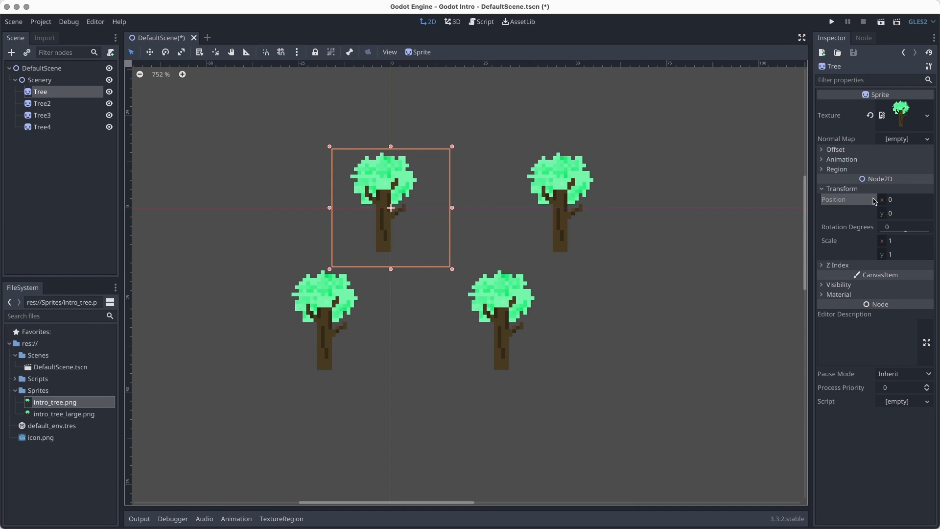
drag(892, 199, 869, 199)
click(873, 200)
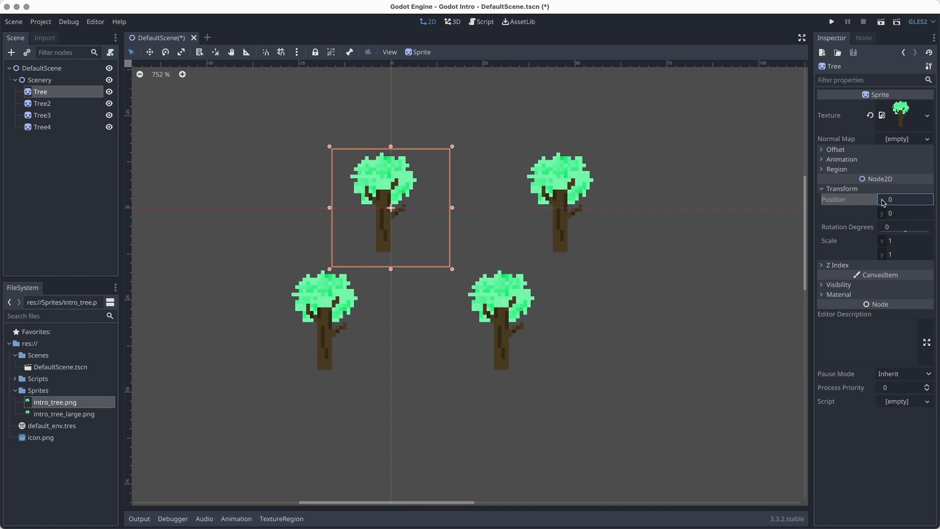
Step: Try changing the Tree sprite's rotation and scale, undo those changes, and save the scene
drag(906, 228, 882, 242)
key(super+z)
key(super+s)
key(super+z)
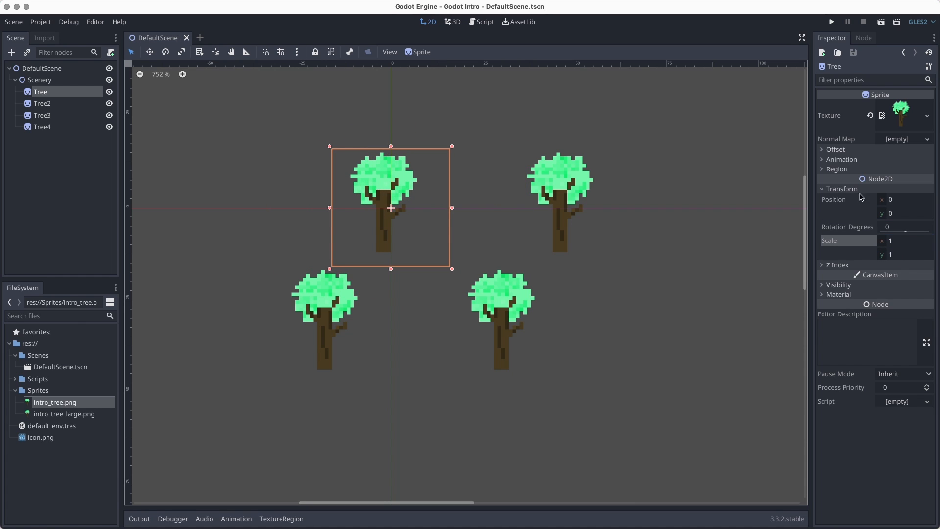
Step: Overlap the Tree sprite with the tree below it, try raising its Z Index one step, return it to 0, and save
click(855, 189)
drag(388, 208, 336, 266)
click(869, 199)
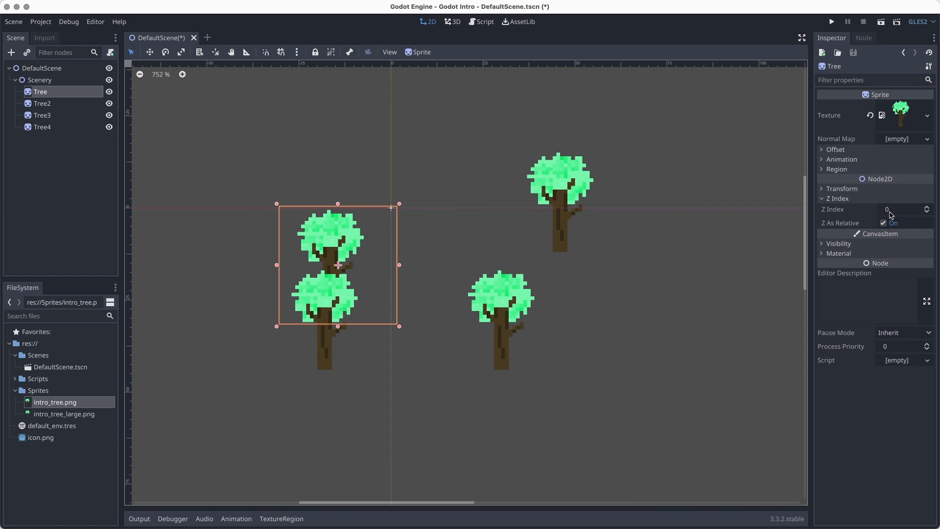
click(927, 208)
click(927, 212)
key(ctrl+s)
Step: Move the Tree sprite back to the origin, reset its position to 0, 0, collapse the Transform and Z Index groups, and save
drag(344, 262, 392, 194)
key(ctrl+s)
click(911, 189)
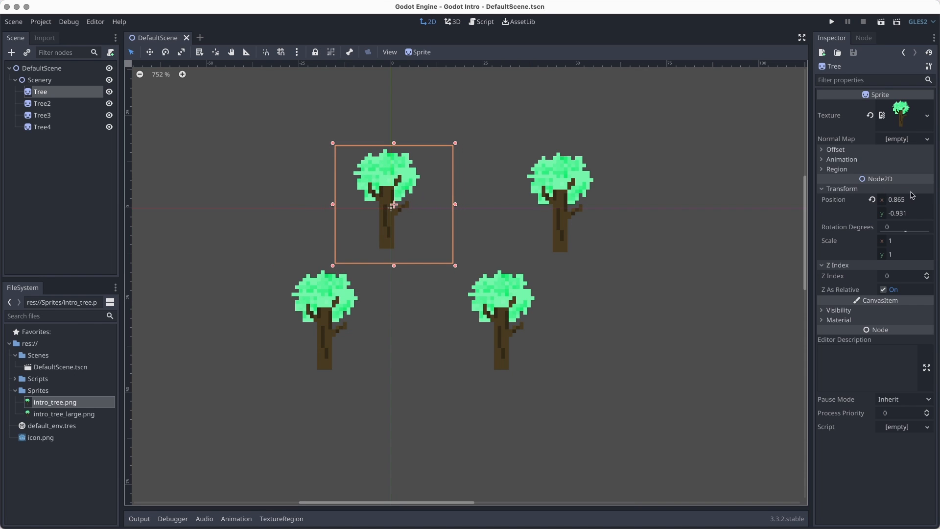
click(874, 201)
click(857, 190)
click(850, 199)
key(ctrl+s)
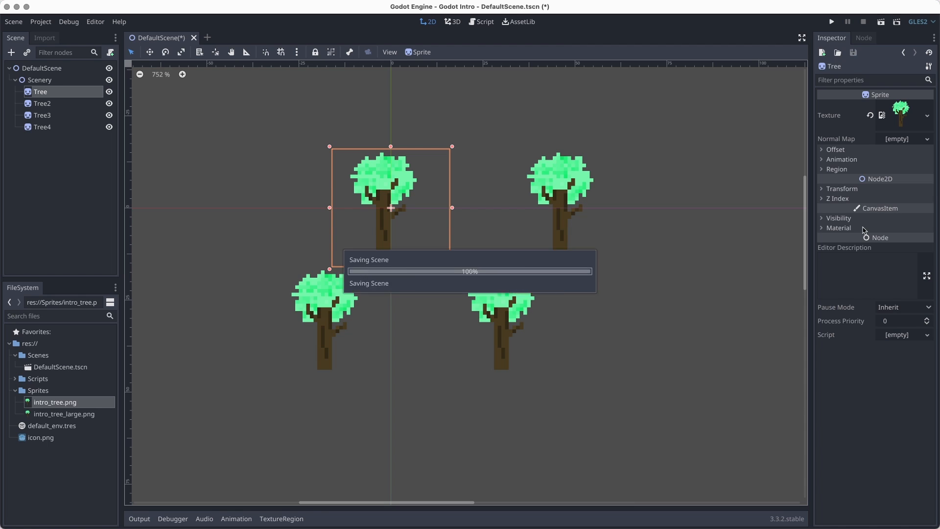
Step: Toggle the Tree sprite's Visible option off and on, and set its Modulate colour to gray, RGB 117, 117, 117
click(861, 219)
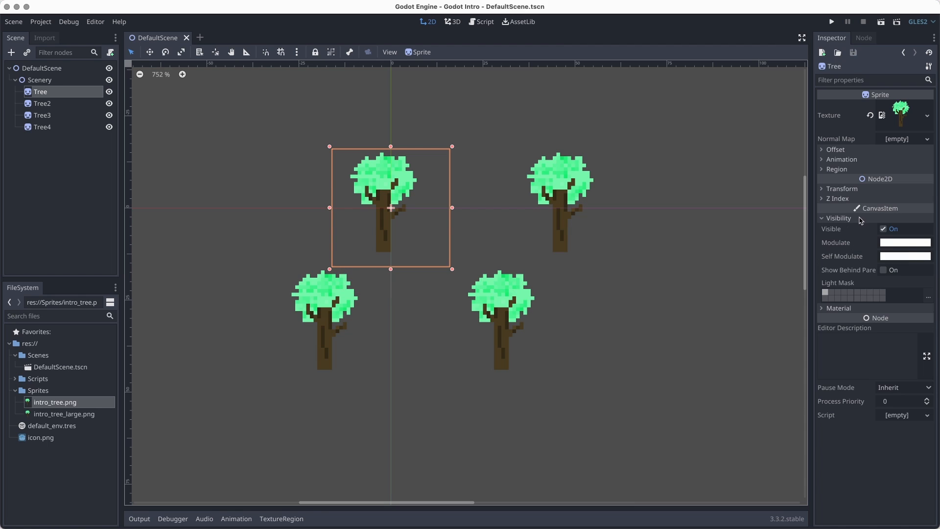
click(883, 230)
click(882, 229)
click(903, 243)
drag(800, 116, 759, 106)
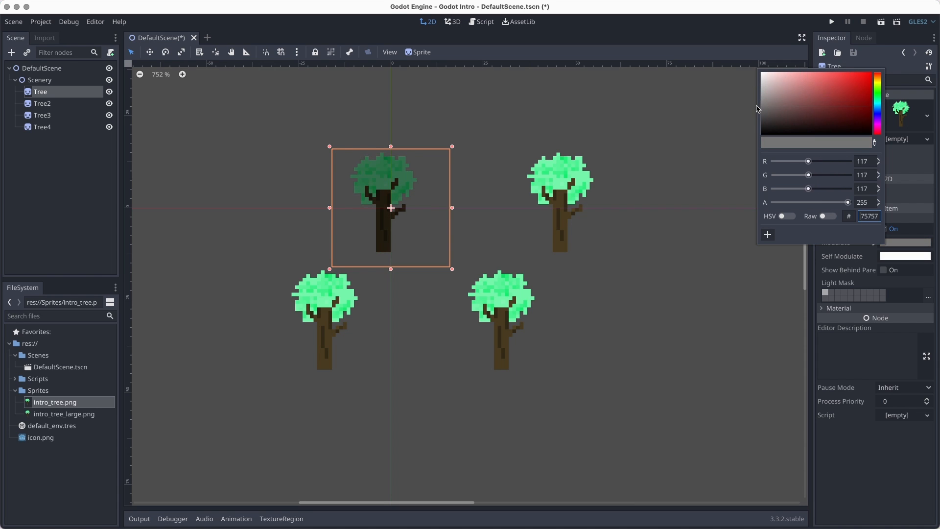
click(735, 118)
Step: Set the Scenery node's Modulate colour to light blue, RGB 161, 183, 235
click(49, 80)
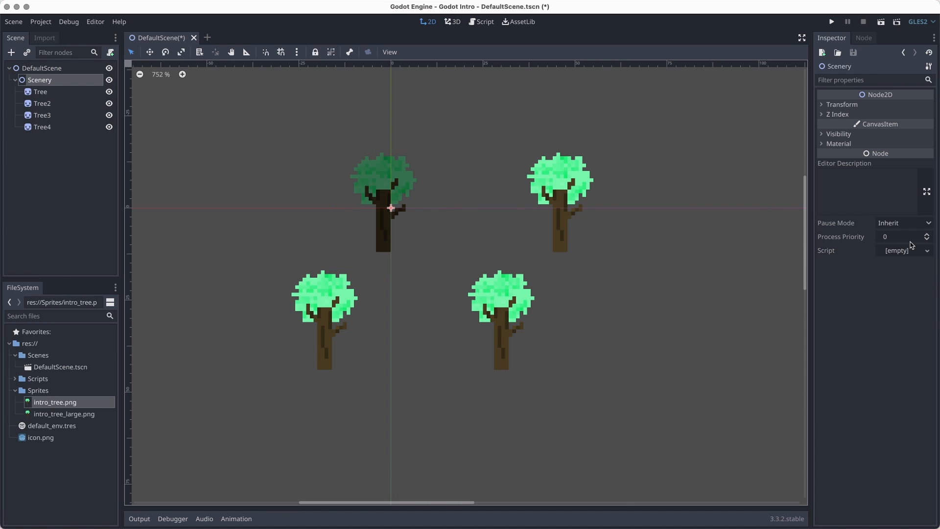
click(847, 134)
click(914, 159)
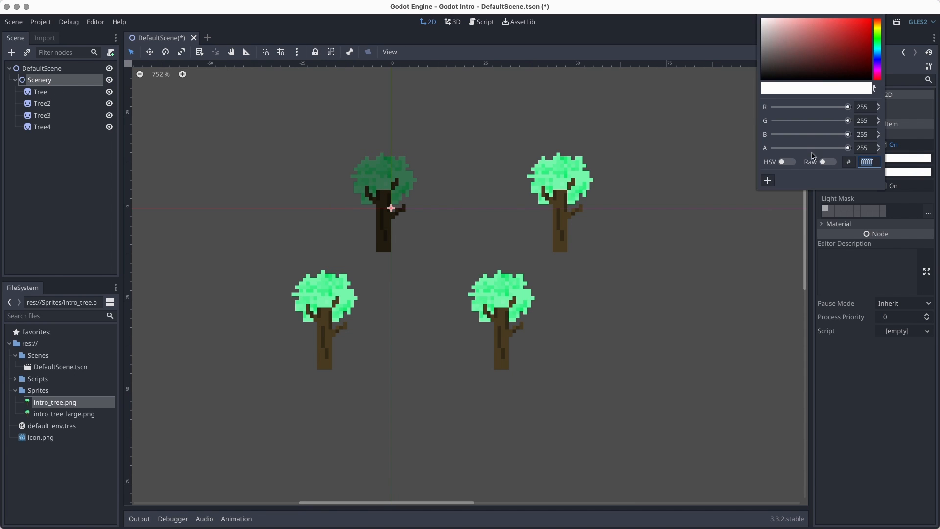
drag(877, 37, 802, 31)
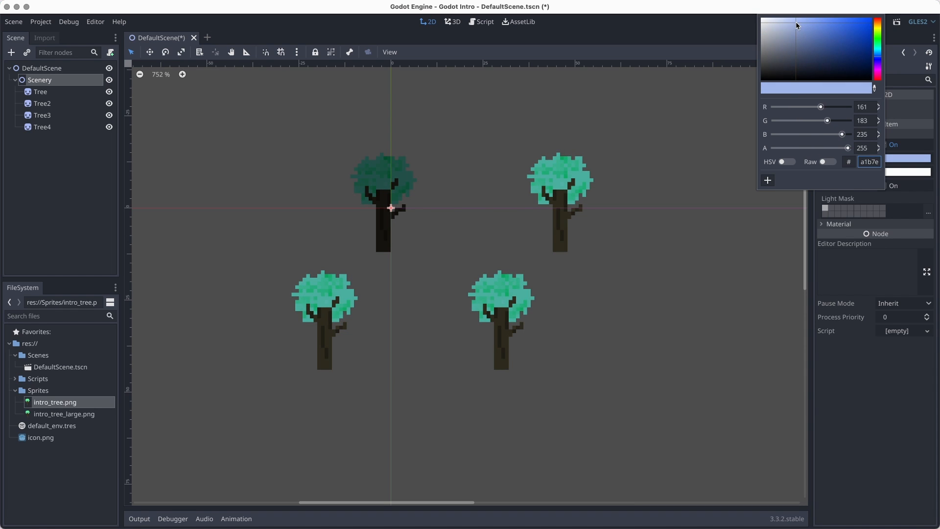
click(670, 132)
Step: Set the Tree sprite's Self Modulate colour to green, RGB 136, 241, 88
click(54, 92)
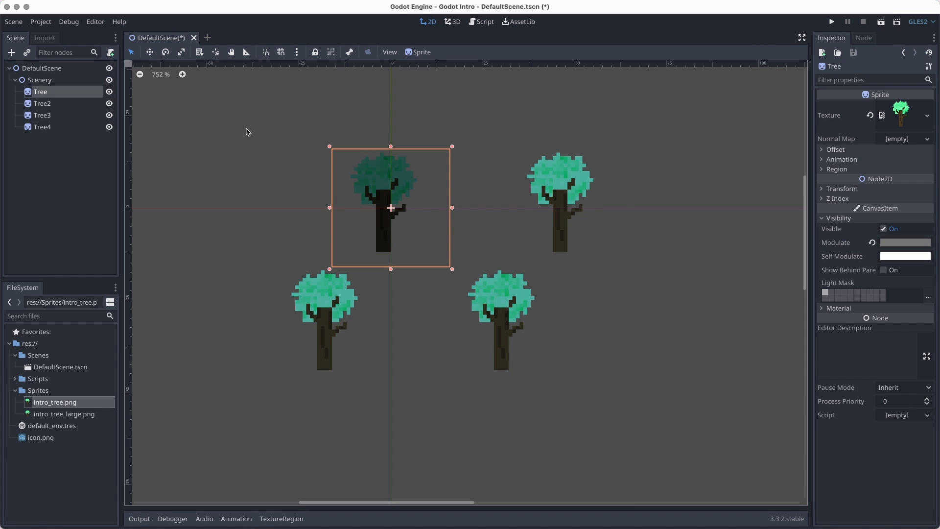
click(900, 257)
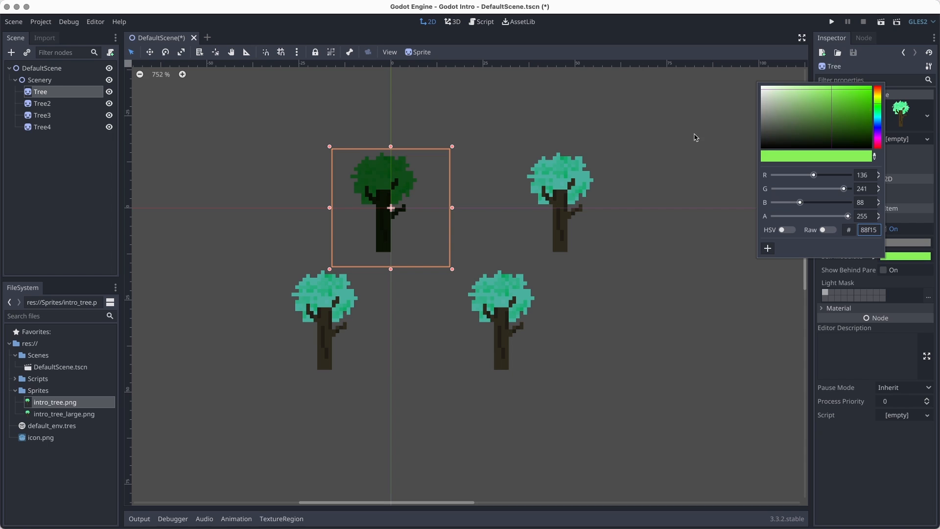
click(686, 164)
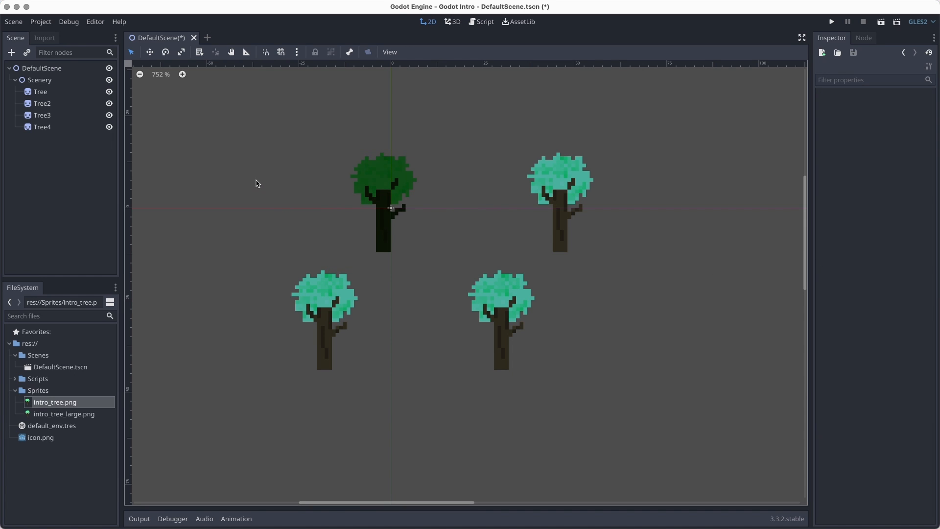
Step: Reset the Scenery node's Modulate colour and the Tree sprite's Modulate and Self Modulate colours to their defaults
click(54, 80)
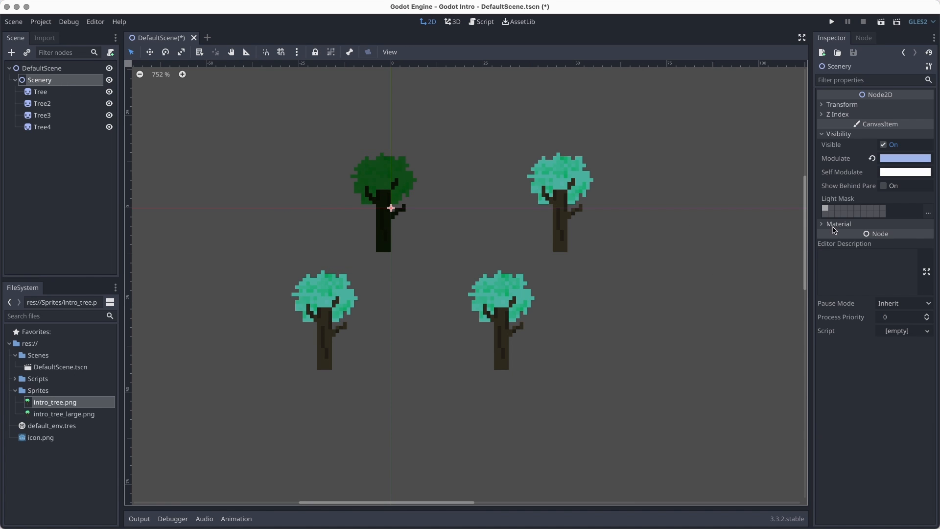
click(872, 159)
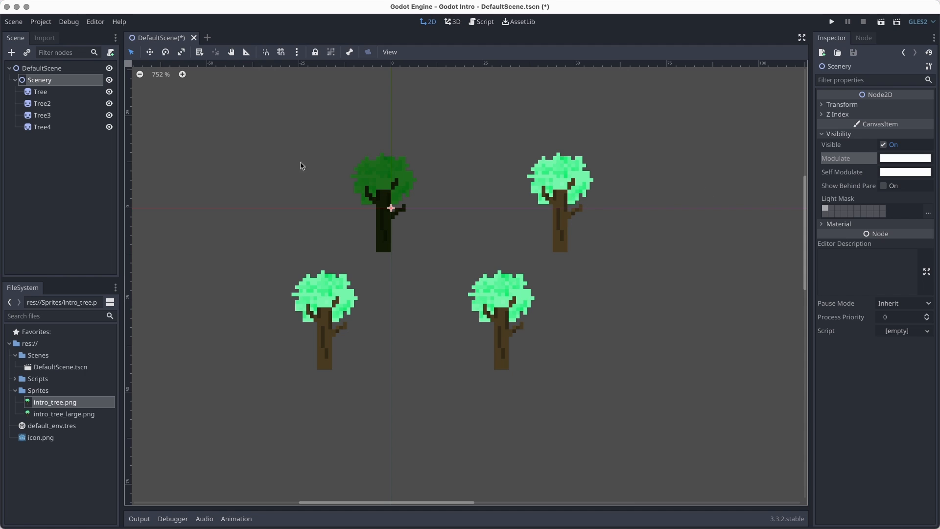
click(57, 93)
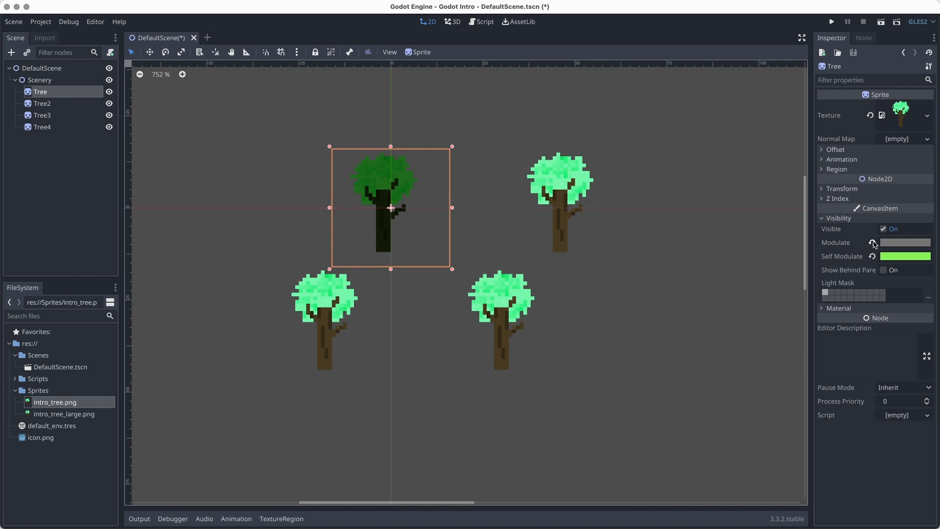
click(873, 242)
click(872, 256)
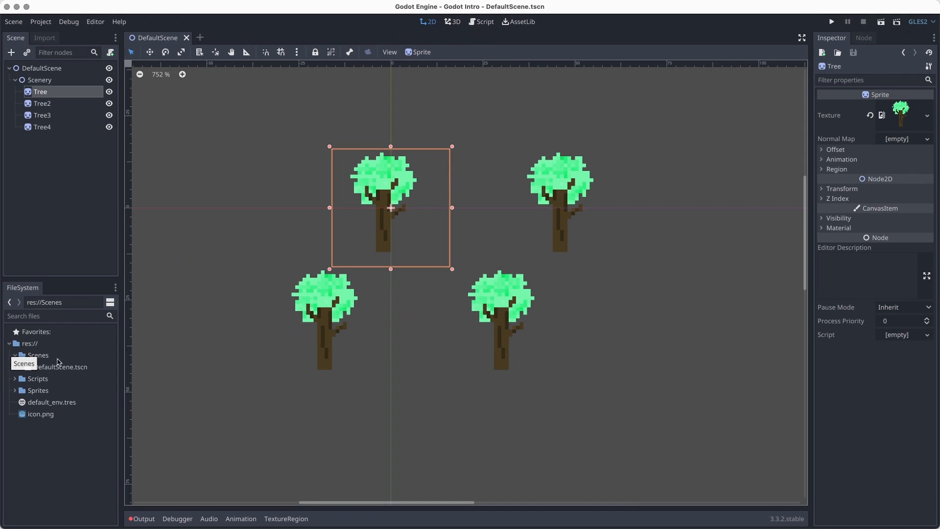
Step: Create a new scene named Player in the project's Scenes folder
click(91, 363)
right_click(90, 363)
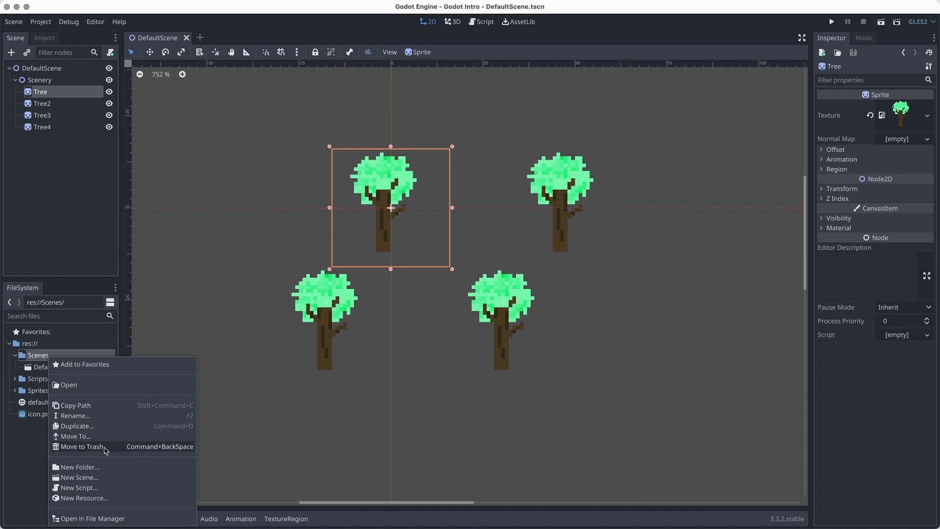
click(80, 478)
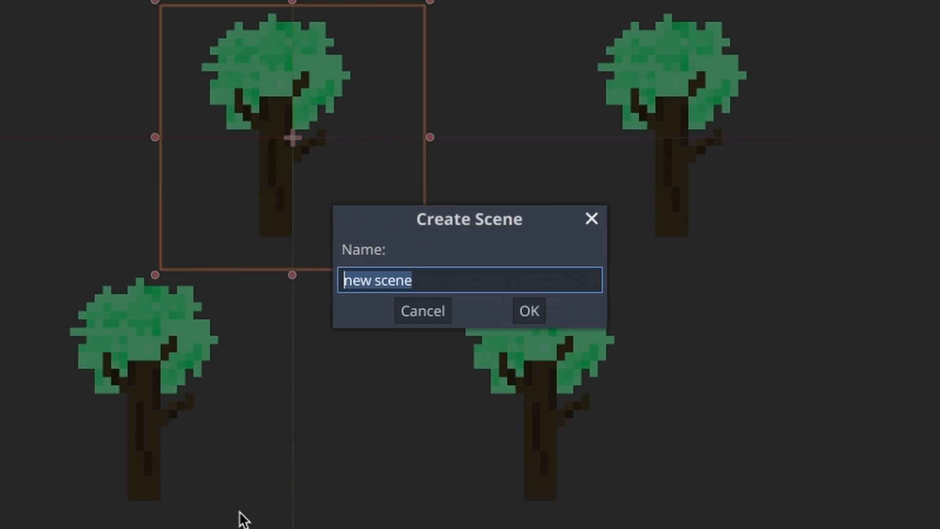
text(Player)
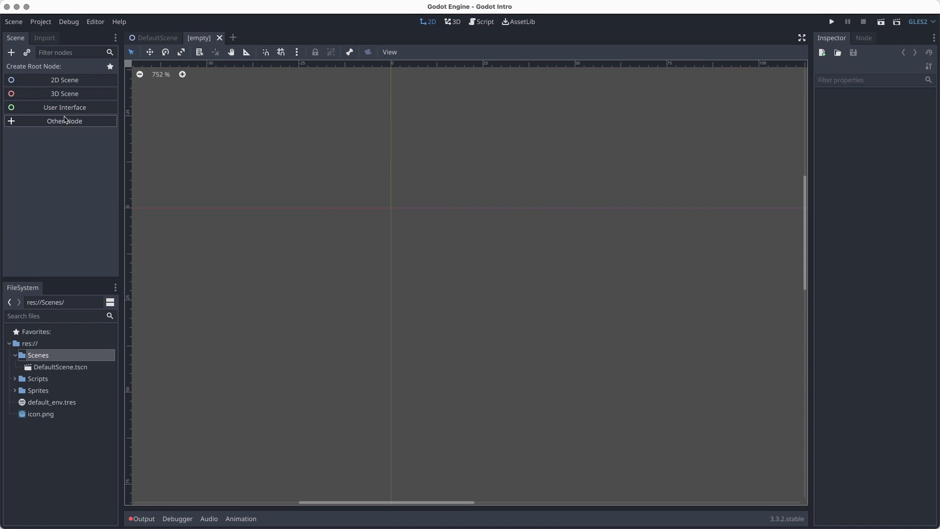
Step: Add a KinematicBody2D as the root node of the empty Player scene and save the scene
click(66, 120)
text(kine)
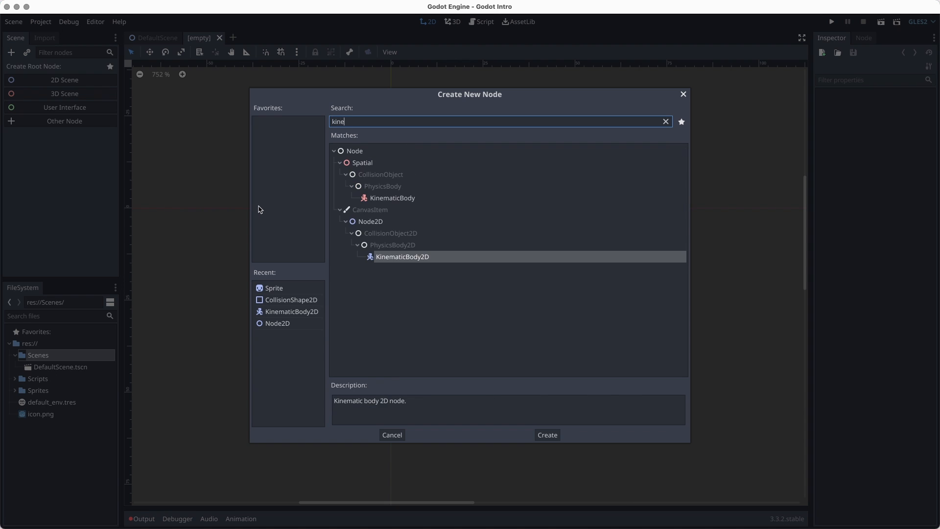
key(Return)
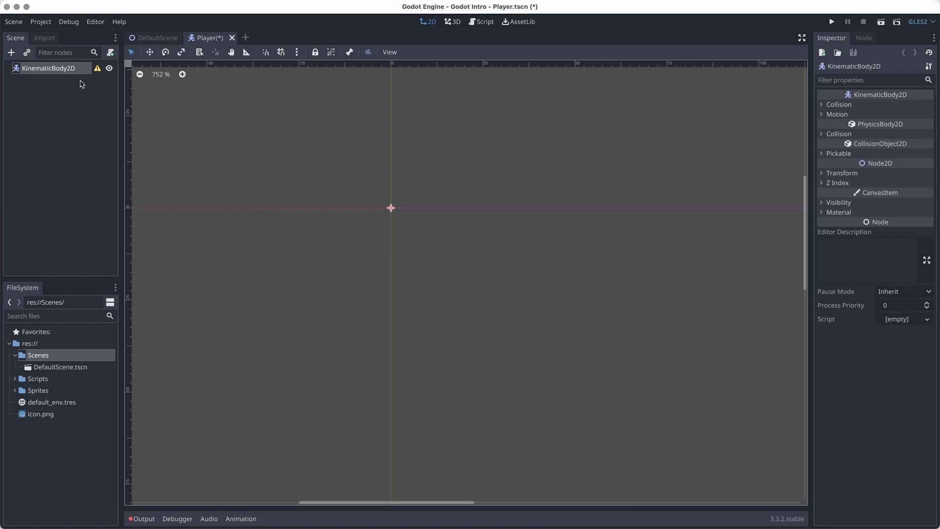
key(super+s)
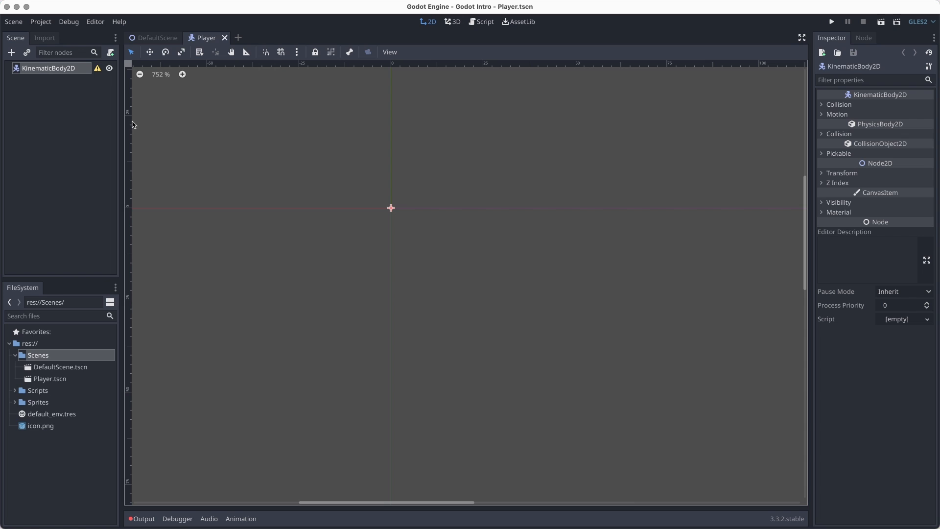
Step: Locate the Player.tscn file in the project files and read the KinematicBody2D node's configuration warning
click(61, 383)
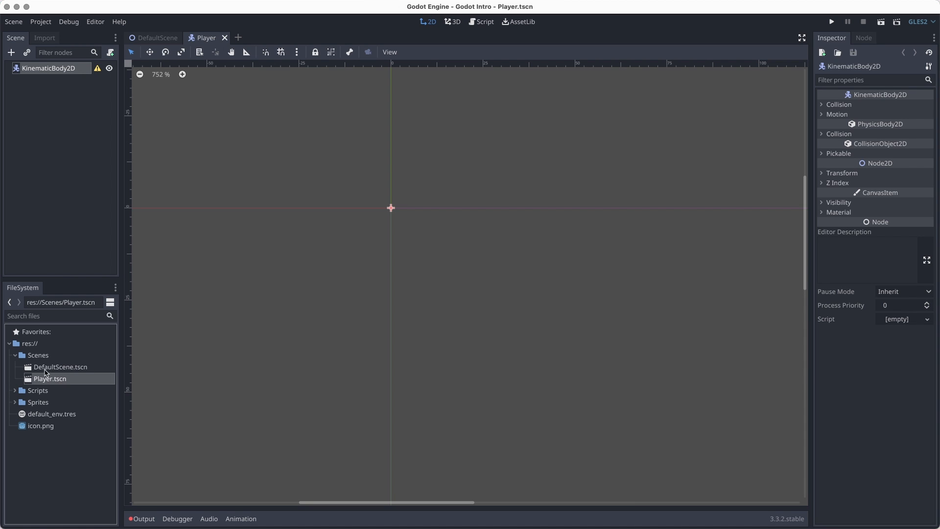
click(81, 219)
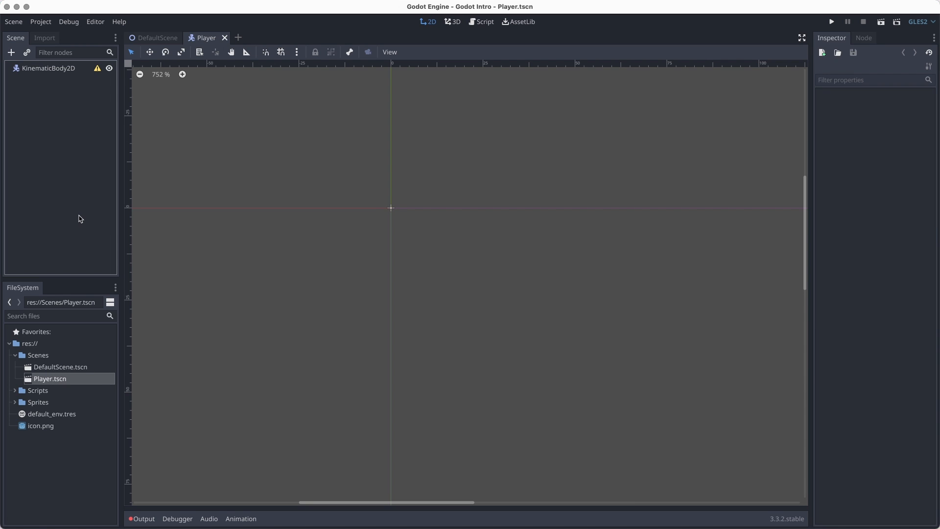
click(101, 67)
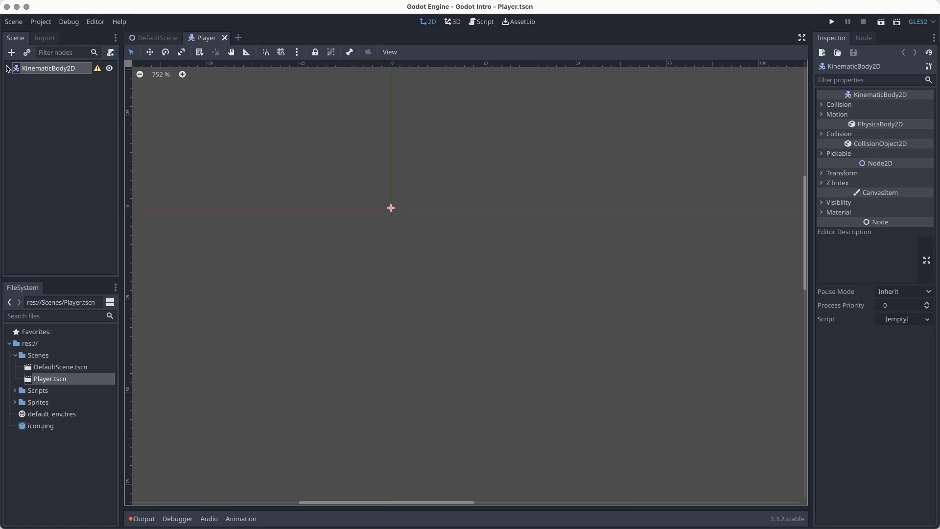
click(96, 70)
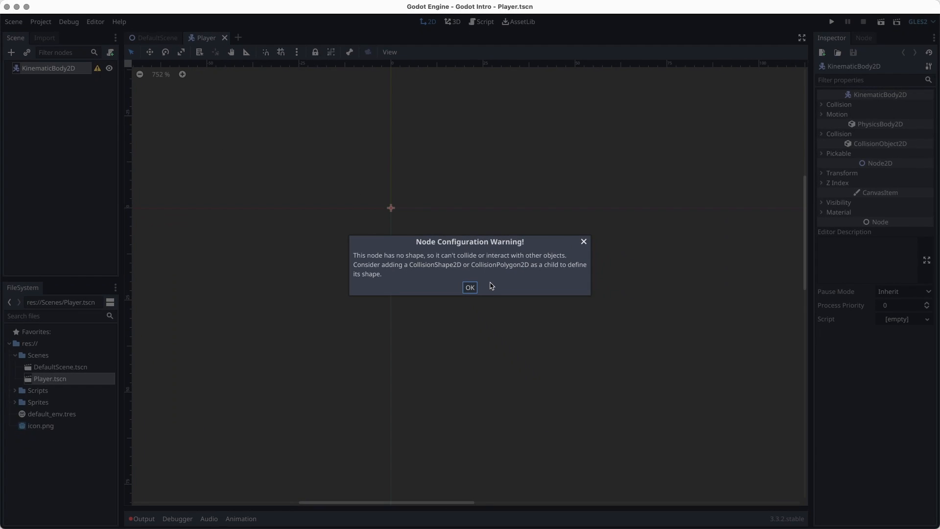
click(470, 287)
Step: Add a CollisionShape2D child node to the KinematicBody2D and save the Player scene
right_click(58, 70)
click(72, 77)
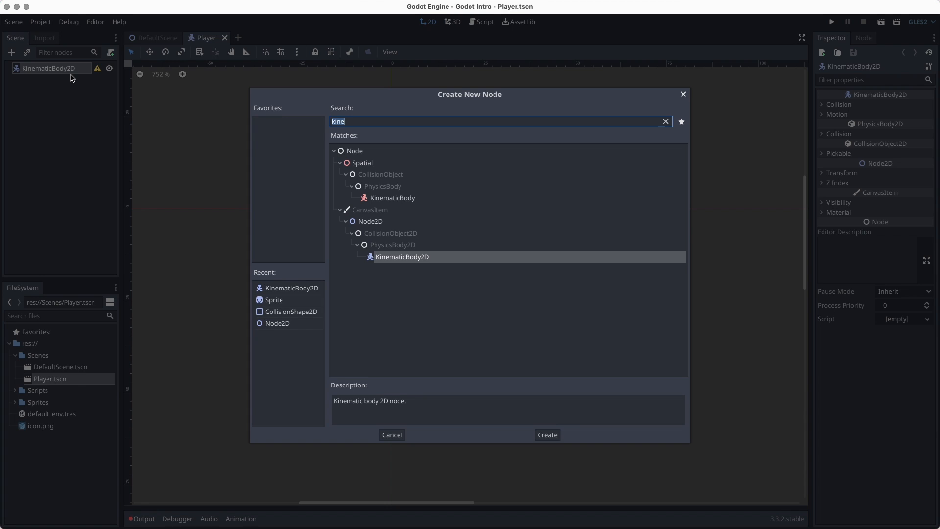
text(collisio)
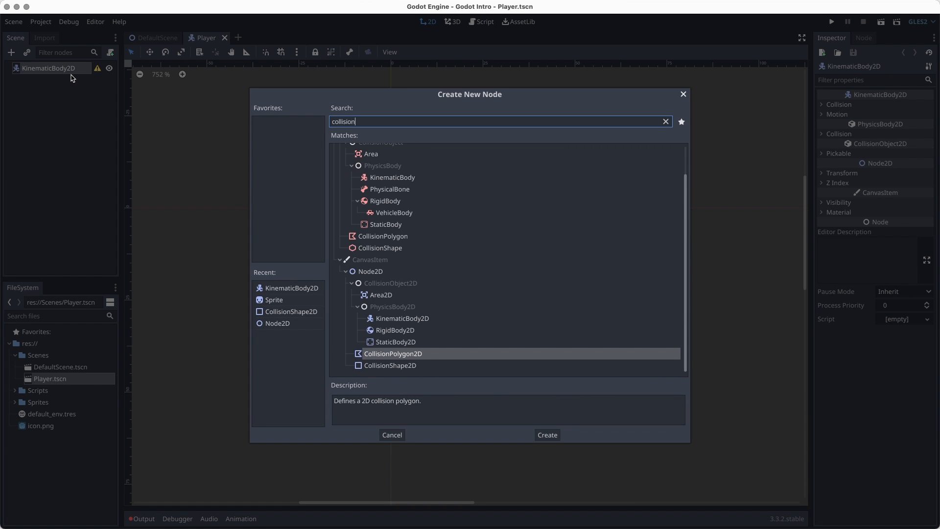
key(Down)
key(Return)
key(super+s)
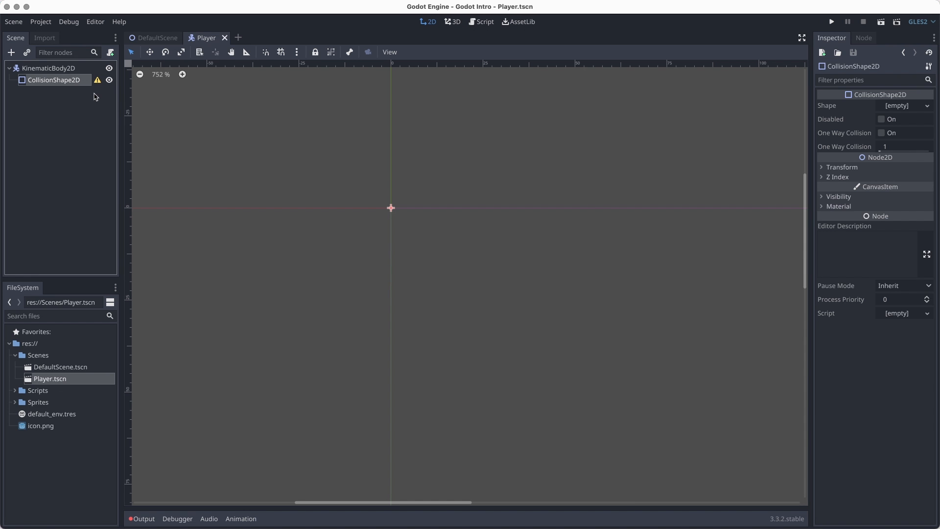
Step: Read the CollisionShape2D node's configuration warning, assign it a new CapsuleShape2D as its Shape, and save the scene
click(98, 81)
click(470, 288)
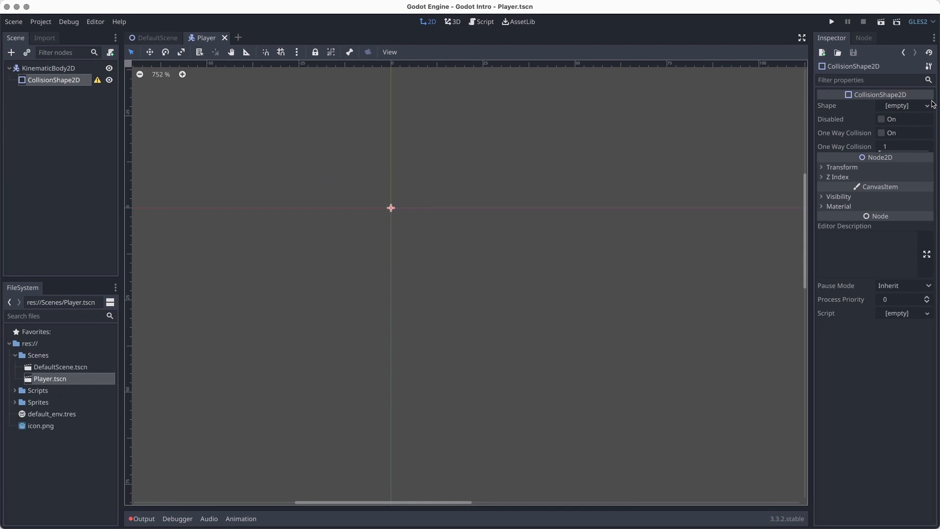
click(908, 106)
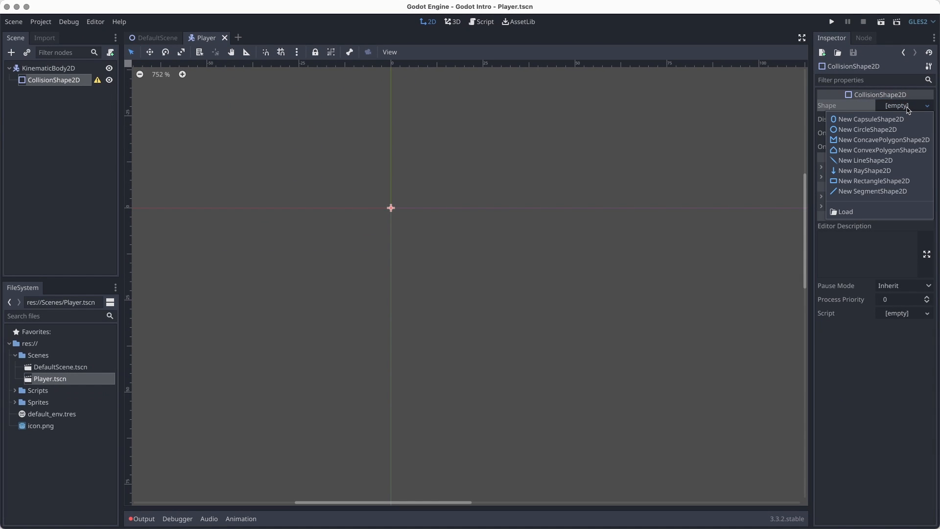
click(887, 120)
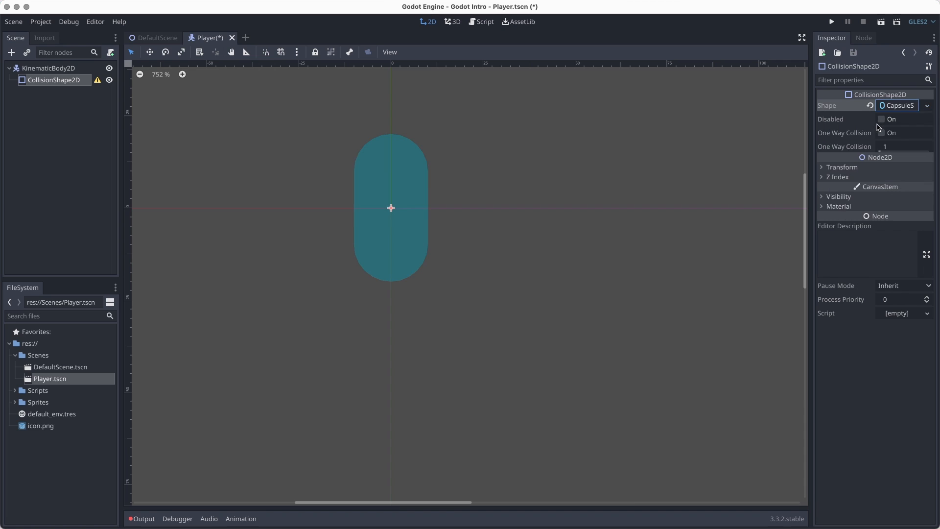
key(super+s)
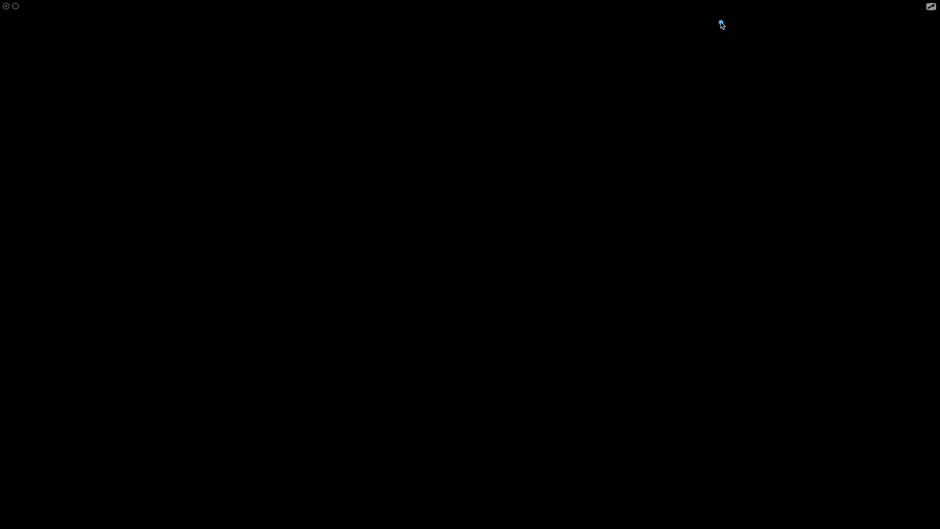
Step: Switch to the blank drawing board and handwrite the underlined heading "Scenes" in its upper right area
drag(726, 21, 696, 68)
mouse_move(747, 46)
mouse_down()
mouse_move(746, 71)
mouse_move(833, 69)
mouse_up()
drag(874, 46, 866, 72)
drag(681, 93, 881, 93)
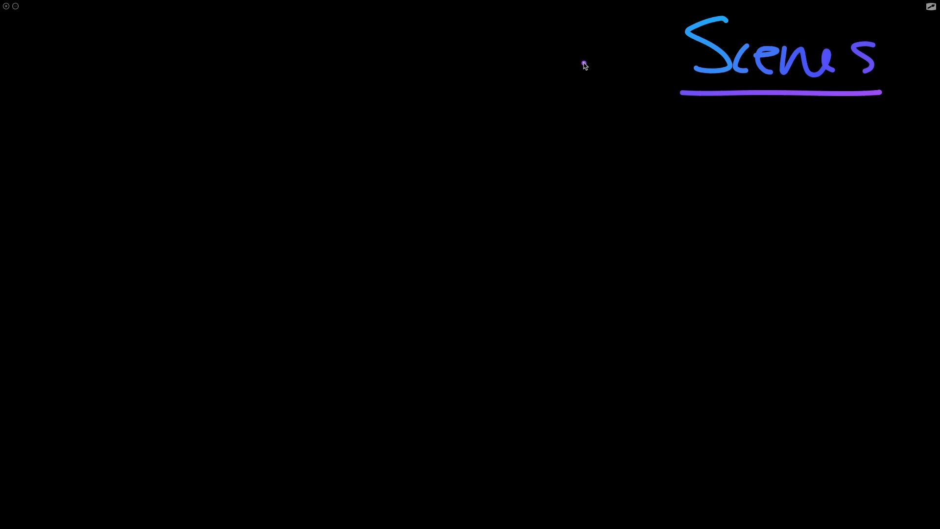
Step: Handwrite the word "blueprints" in quotation marks beside the Scenes heading on the drawing board
drag(498, 47, 513, 88)
drag(536, 37, 540, 80)
mouse_move(546, 59)
mouse_down()
mouse_move(558, 77)
mouse_move(560, 57)
mouse_up()
mouse_move(568, 59)
mouse_down()
mouse_move(579, 69)
mouse_move(591, 55)
mouse_move(604, 63)
mouse_up()
mouse_move(614, 44)
mouse_down()
mouse_move(618, 56)
mouse_move(671, 47)
mouse_move(696, 4)
mouse_up()
drag(704, 2, 701, 10)
mouse_move(475, 39)
mouse_down()
mouse_move(474, 57)
mouse_move(485, 56)
mouse_up()
Step: Handwrite the letters "Defau" beneath the underlined Scenes heading on the drawing board
drag(683, 123, 690, 166)
mouse_move(686, 120)
mouse_down()
mouse_move(693, 166)
mouse_move(735, 157)
mouse_up()
drag(758, 117, 745, 162)
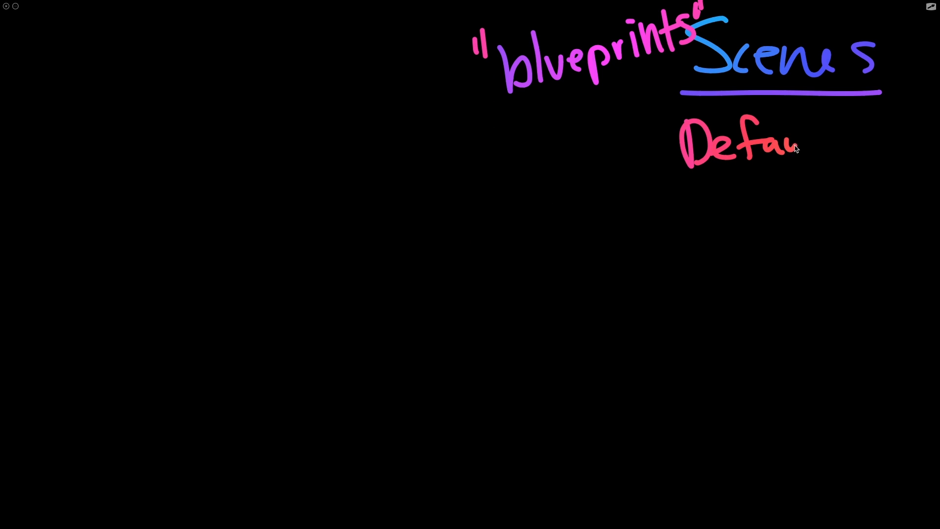
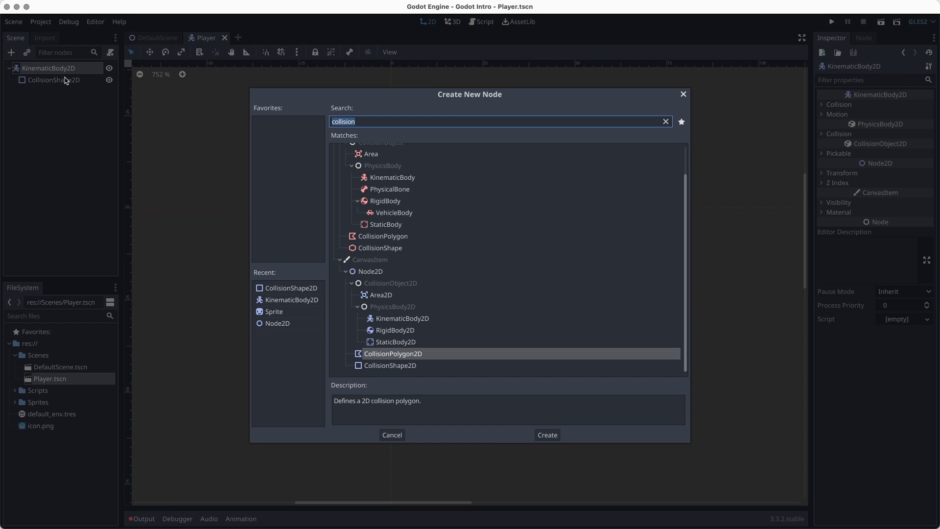
Step: Add a Sprite child node to the KinematicBody2D and save the Player scene
text(sprite)
key(Return)
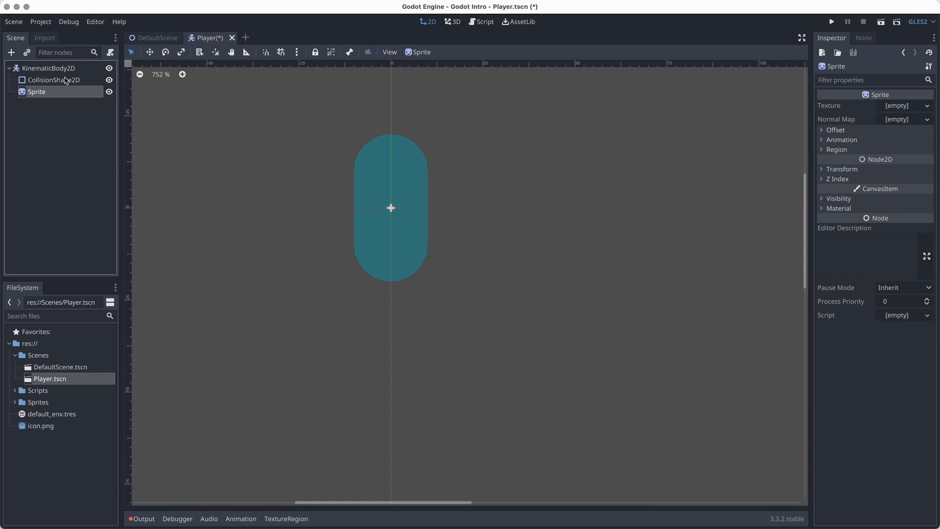
key(ctrl+s)
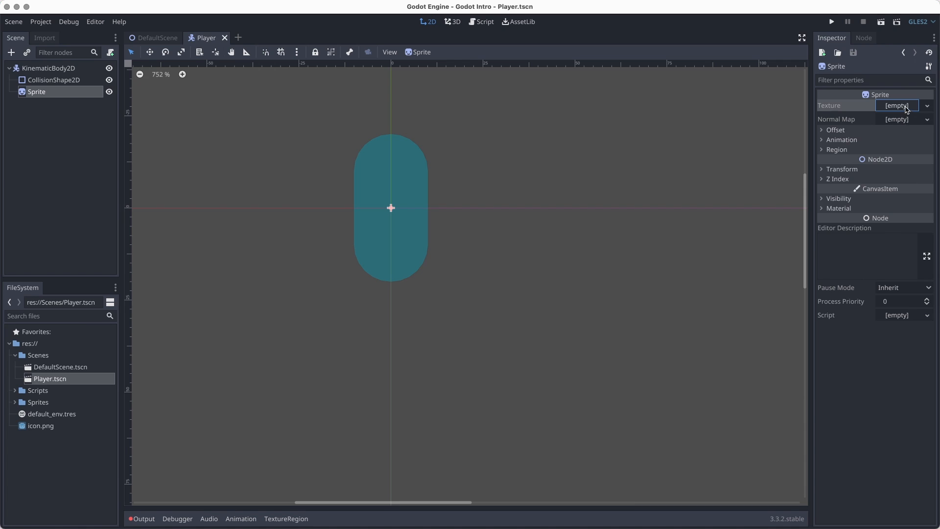
Step: Load open_lab_avatar.png from the Sprites folder as the Sprite node's texture
click(907, 108)
click(871, 264)
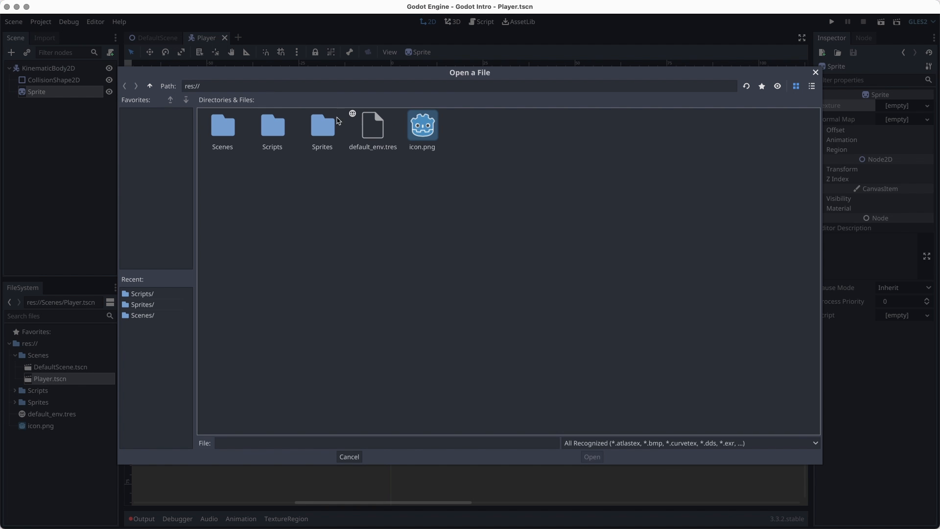
double_click(332, 133)
click(319, 127)
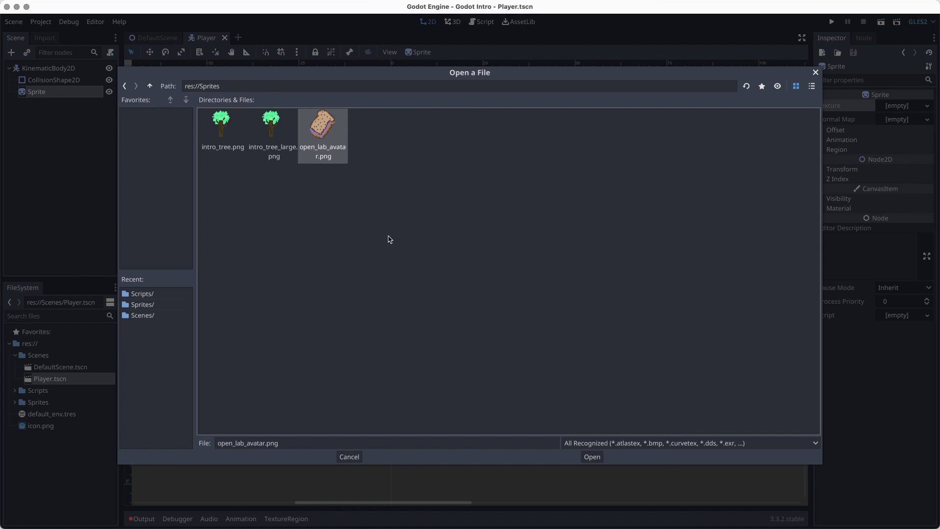
click(593, 457)
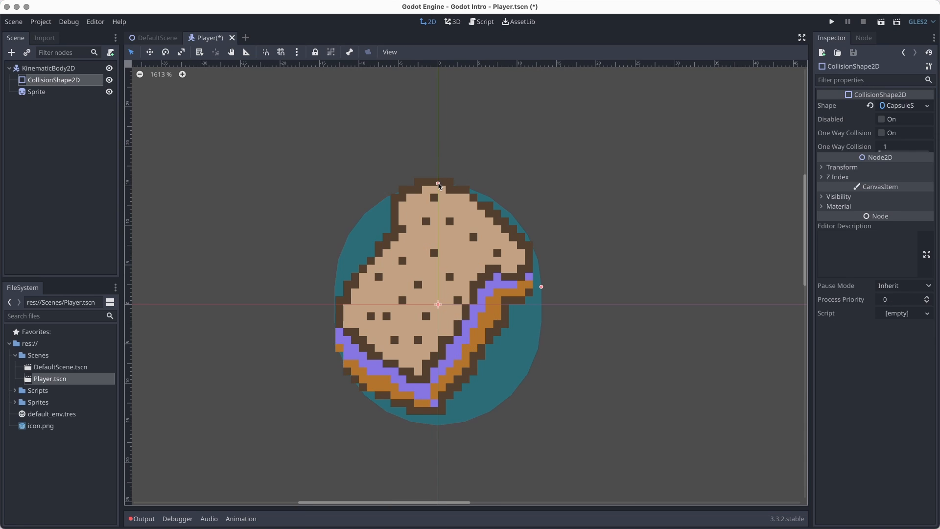
Step: Resize the CollisionShape2D's capsule so it fits around the sandwich sprite, and save the Player scene
drag(438, 183, 438, 179)
middle_drag(610, 201, 613, 142)
key(super+s)
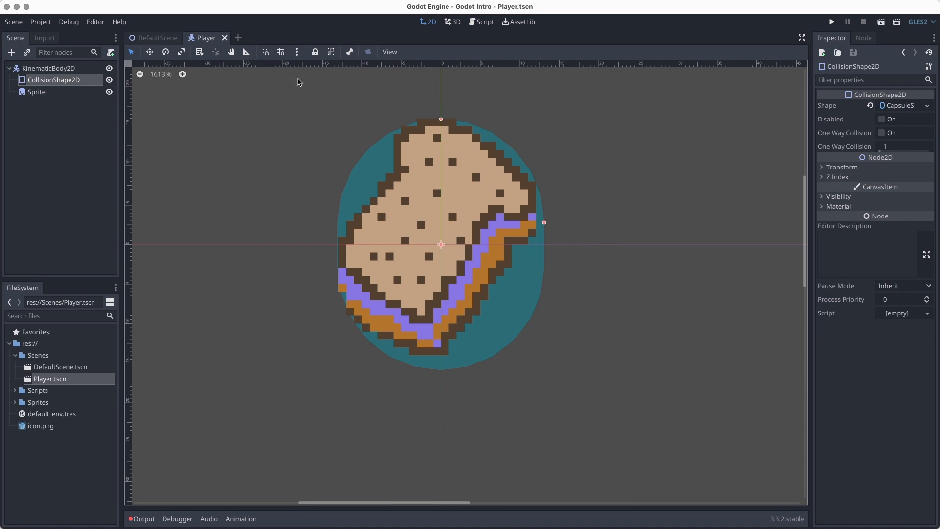
Step: Attach the existing PlayerController.gd script from the Scripts folder to the KinematicBody2D root node and save the scene
click(52, 70)
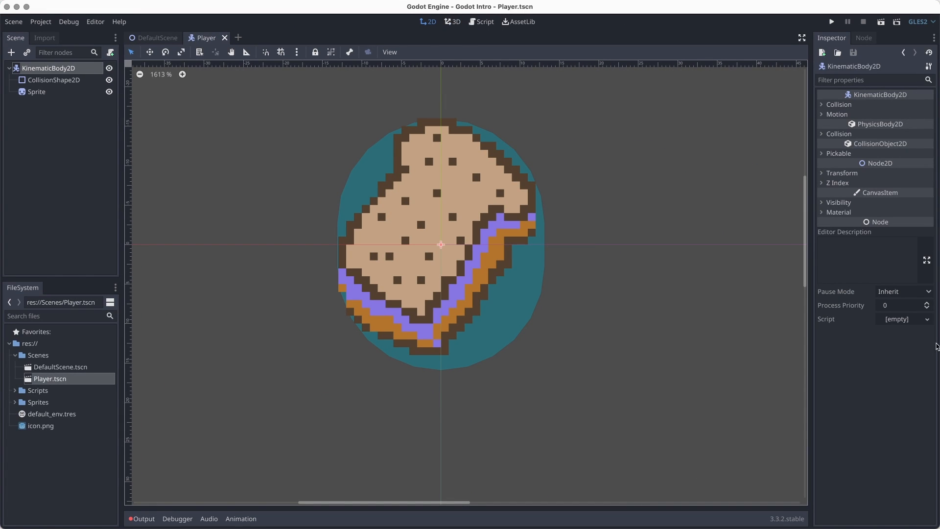
click(899, 319)
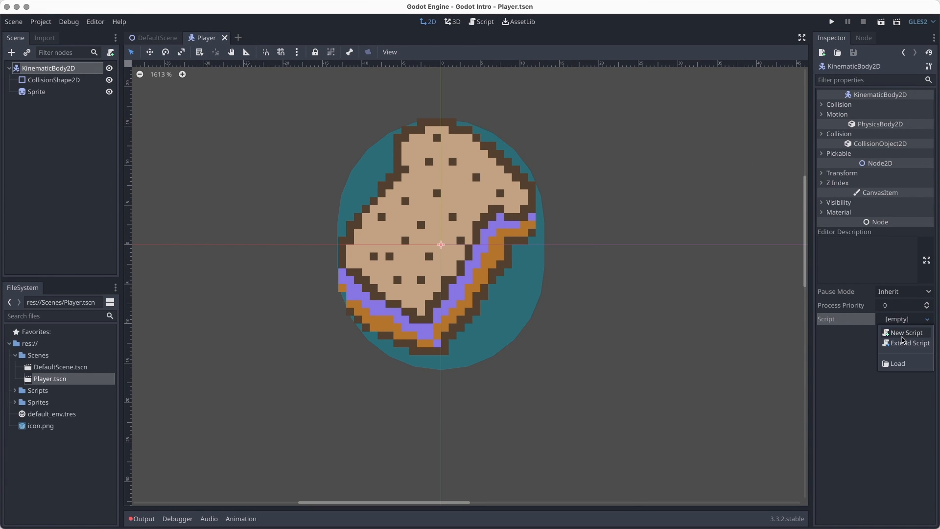
click(899, 365)
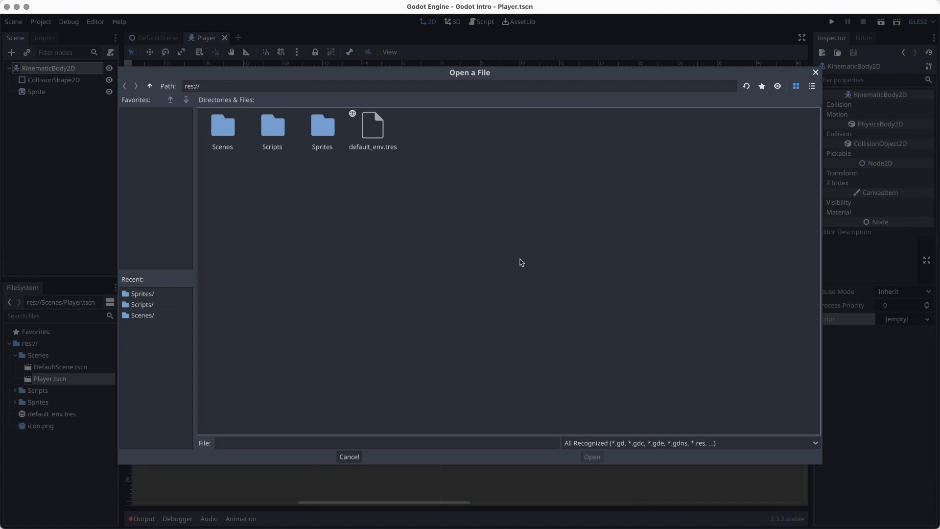
double_click(268, 132)
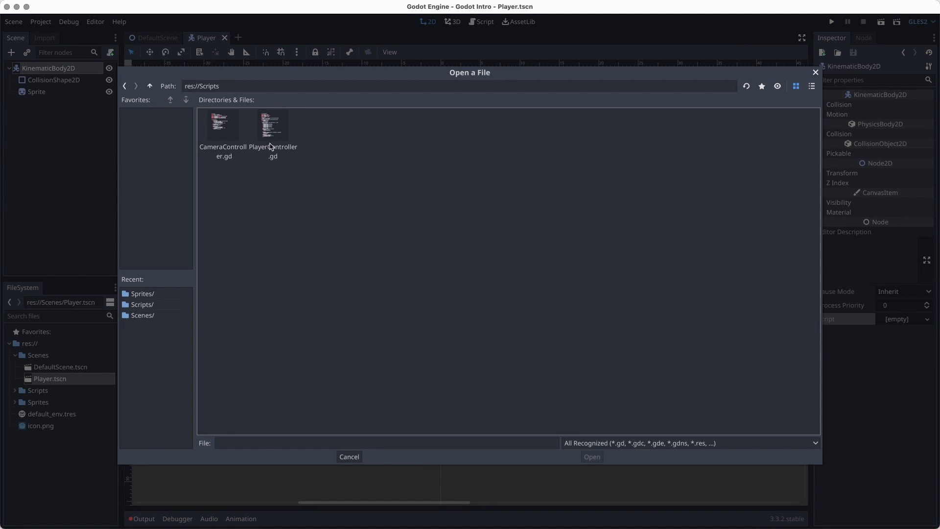
click(275, 133)
click(598, 461)
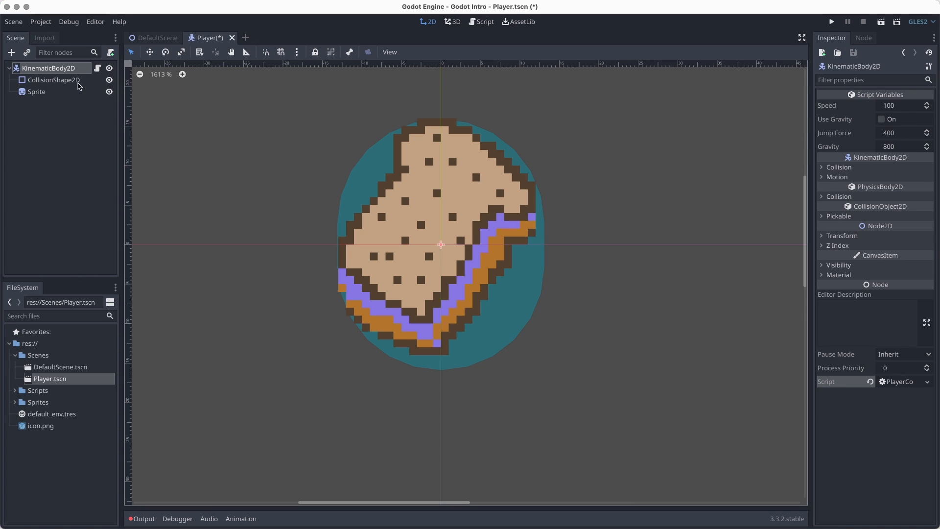
key(ctrl+s)
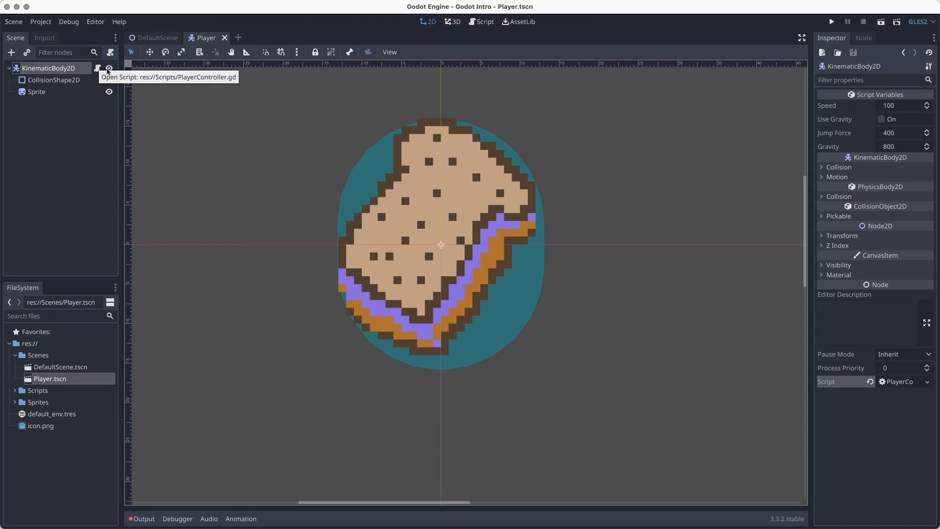
Step: Open the PlayerController.gd script attached to the KinematicBody2D to view its code, and save the scene
double_click(108, 71)
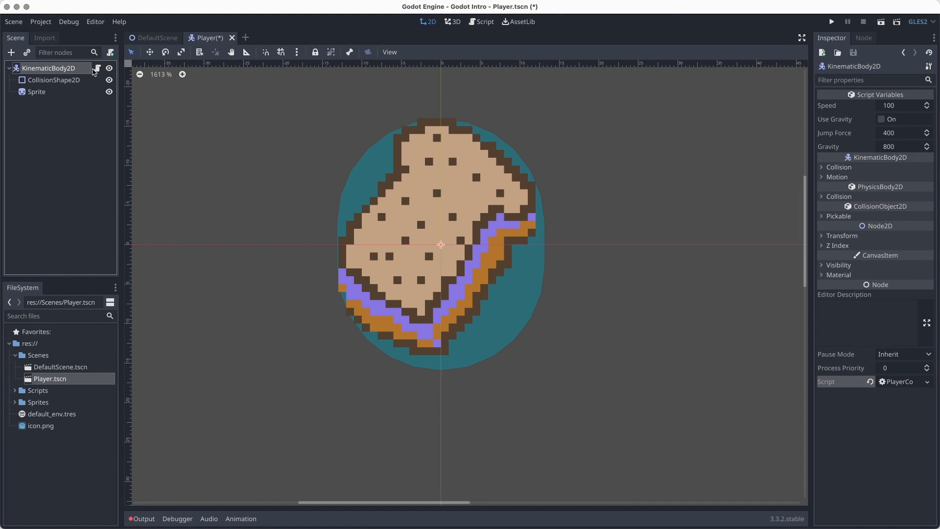
click(97, 70)
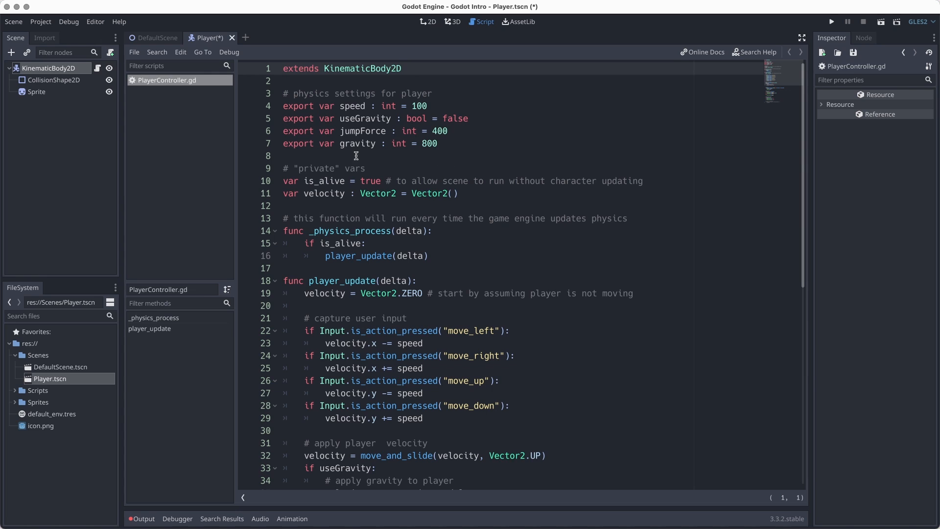
key(ctrl+s)
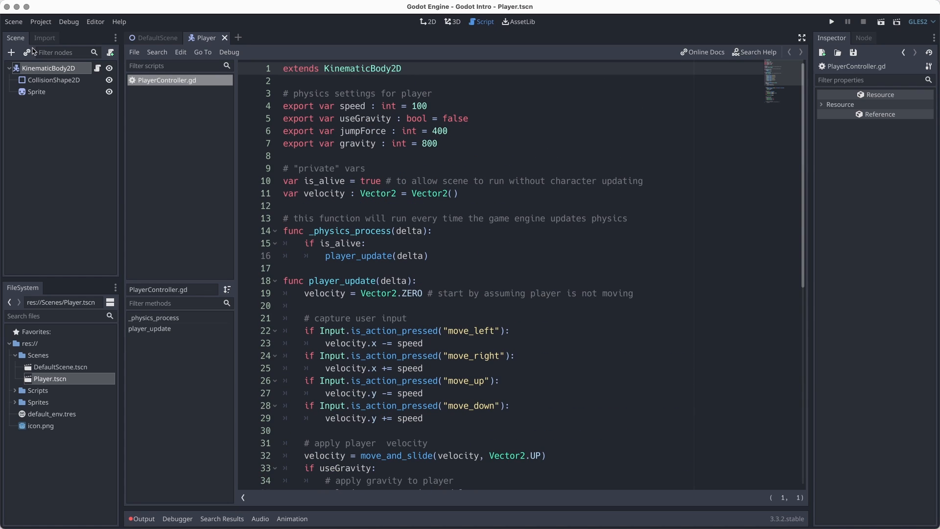
Step: Rename the KinematicBody2D root node to Player
click(31, 68)
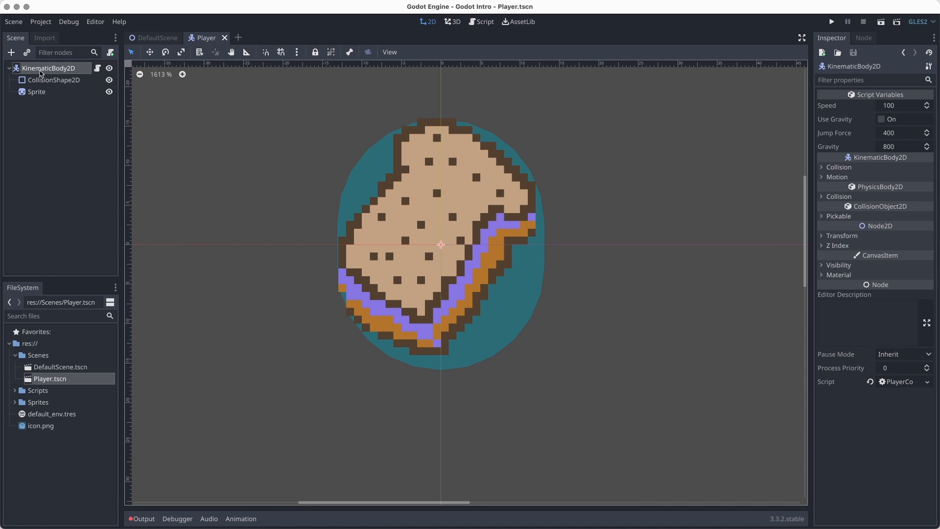
double_click(43, 70)
text(Pla)
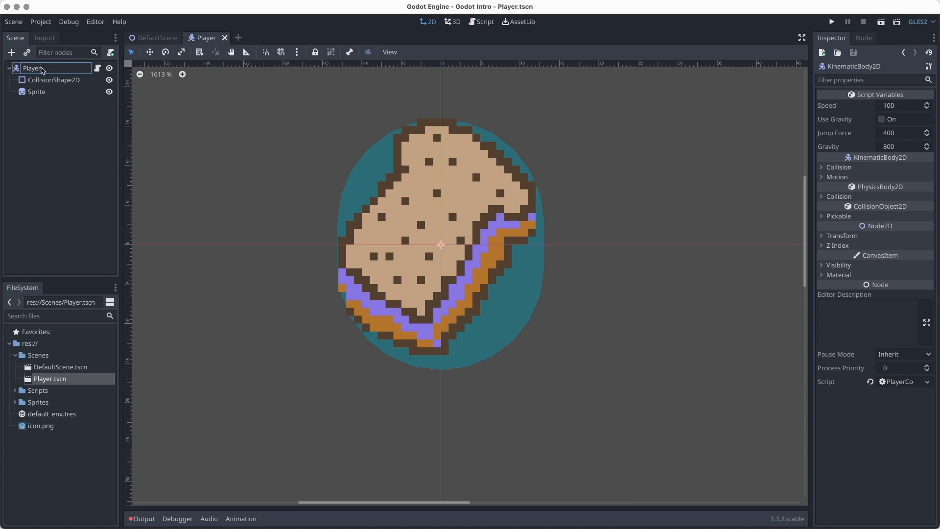
text(yer)
key(Return)
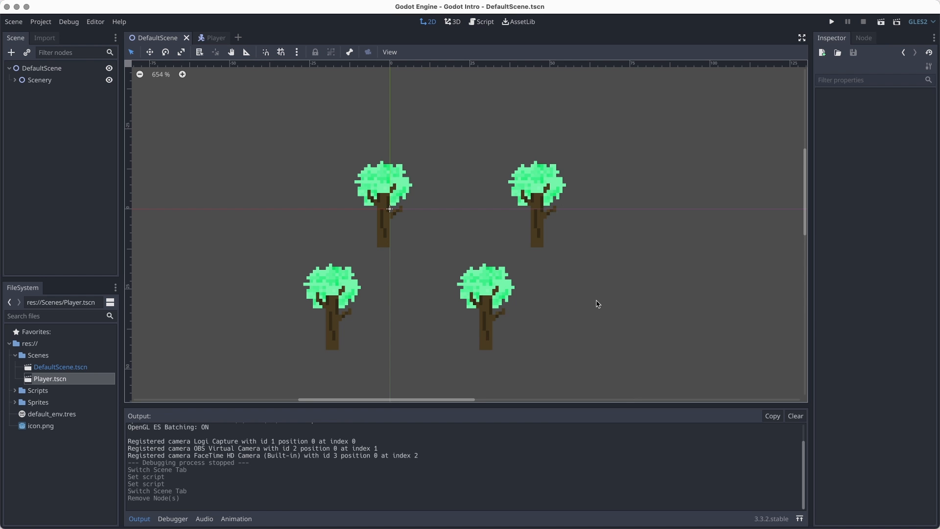
Step: Instance Scenes/Player.tscn as a child of the DefaultScene root node
middle_drag(598, 305, 459, 246)
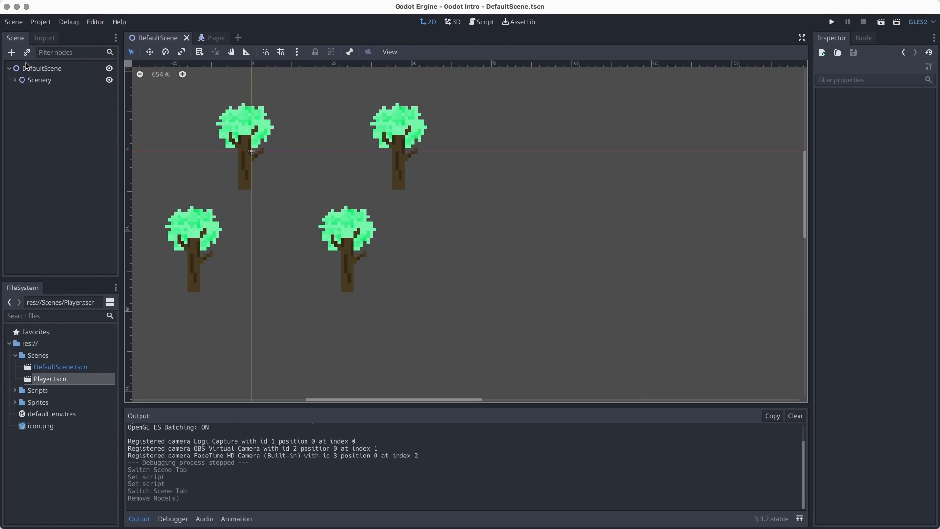
click(35, 71)
click(34, 50)
click(345, 233)
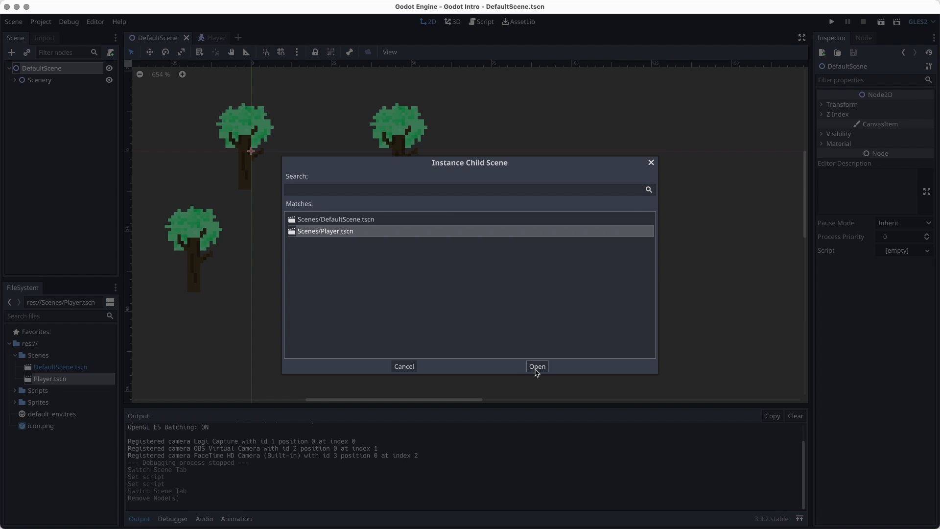
click(537, 367)
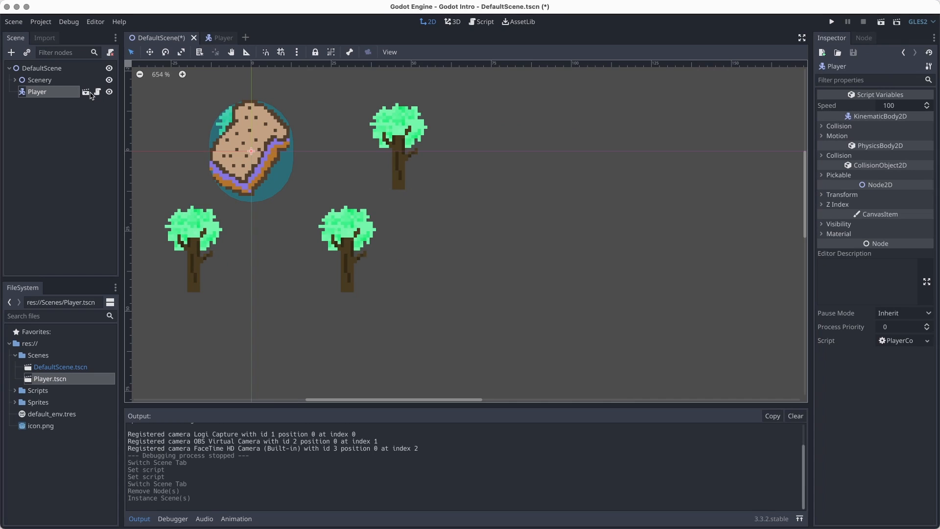
Step: Look at the Player instance's source scene, return to DefaultScene, and save it
click(88, 93)
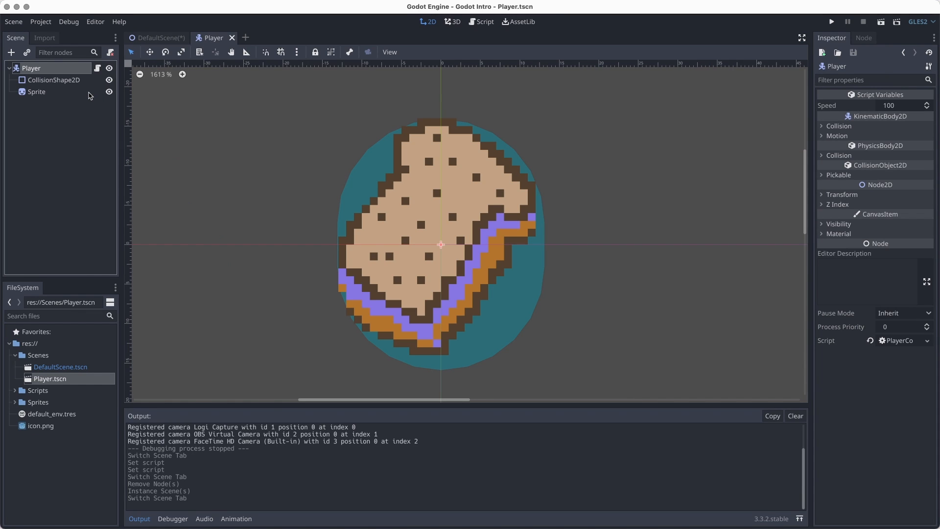
click(170, 40)
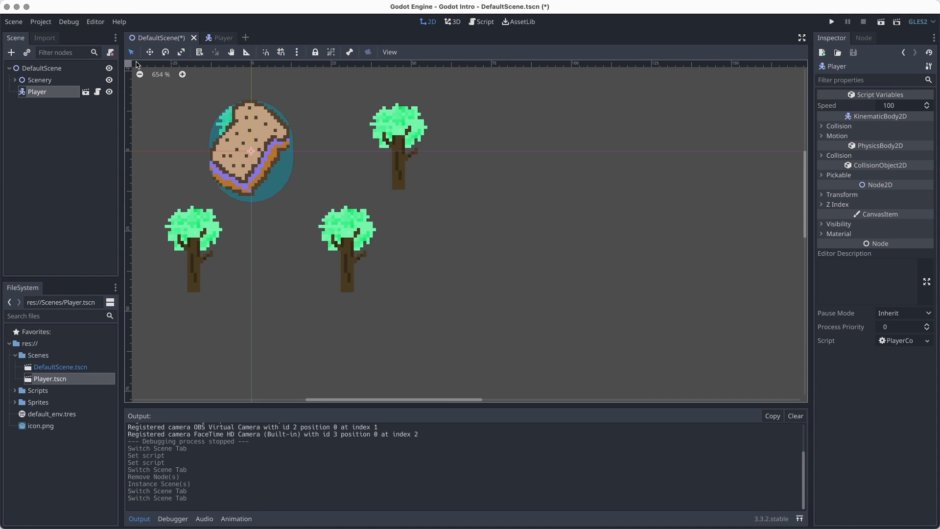
key(super+s)
click(97, 92)
click(61, 92)
key(super+s)
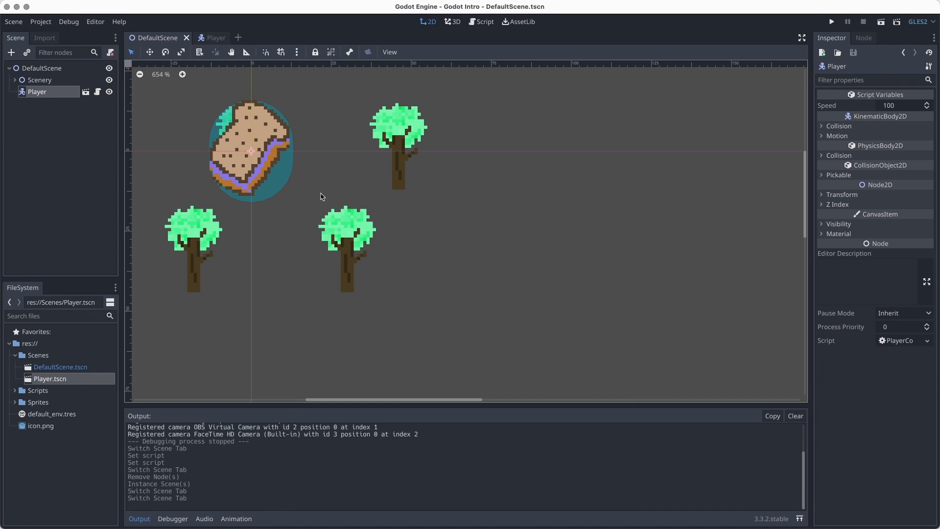
Step: Move the Player instance beyond the trees to about (77, 25) and save DefaultScene
scroll(322, 196, left, 5)
drag(346, 154, 598, 259)
middle_drag(519, 361, 315, 240)
scroll(390, 271, down, 13)
key(super+s)
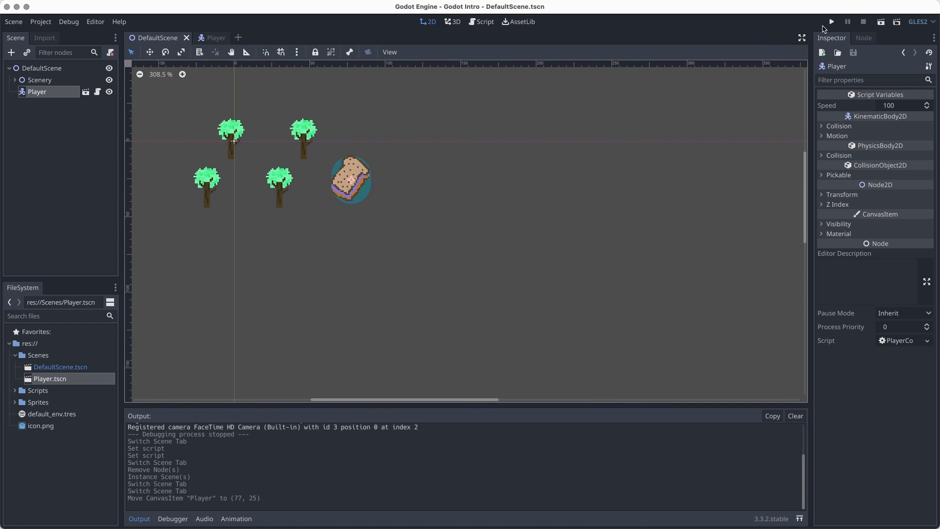
Step: Test-run the project and examine the errors it logs in the debugger
click(830, 23)
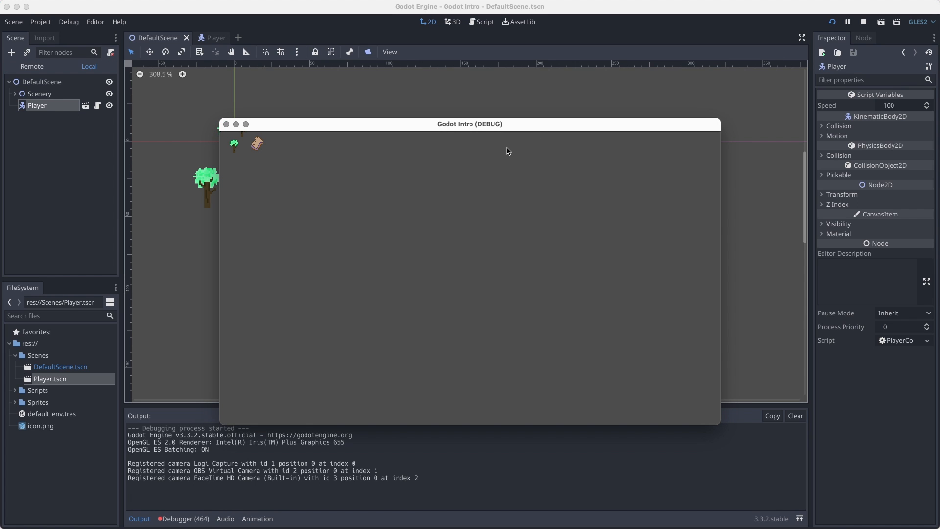
click(226, 124)
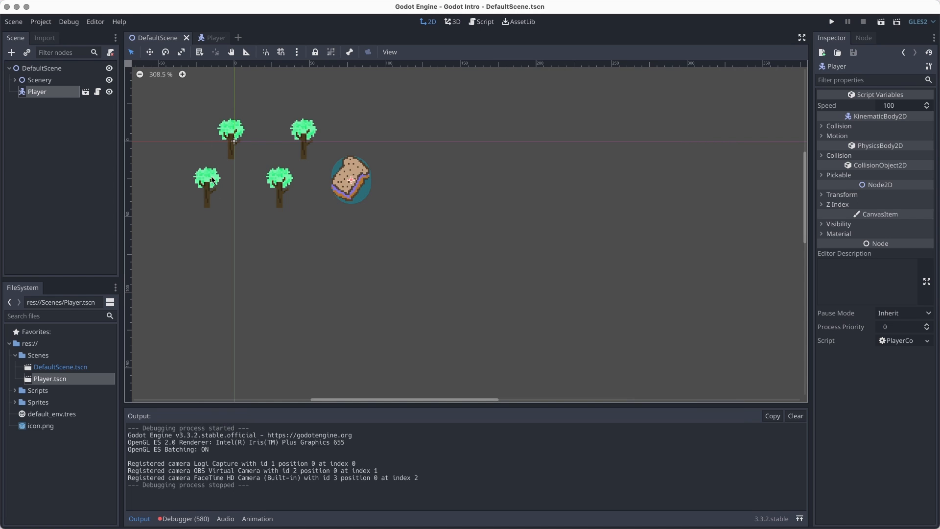
click(191, 518)
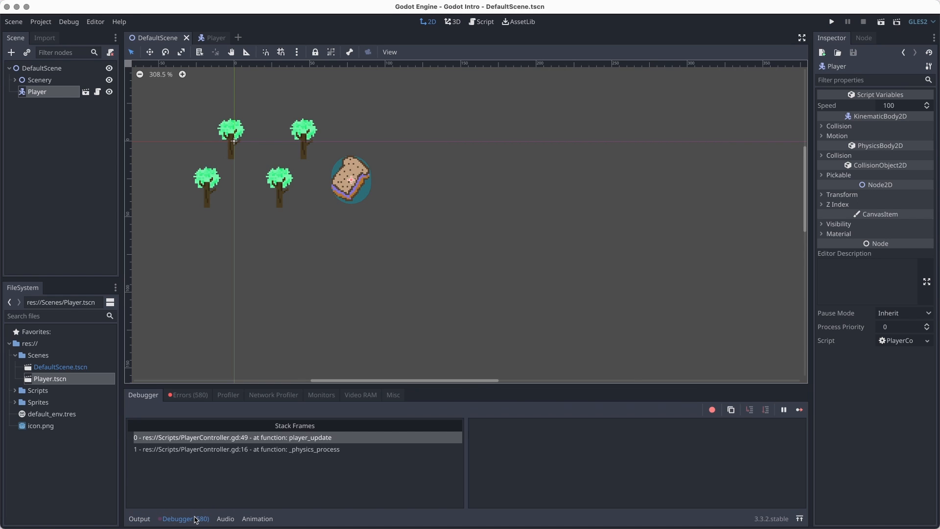
click(198, 397)
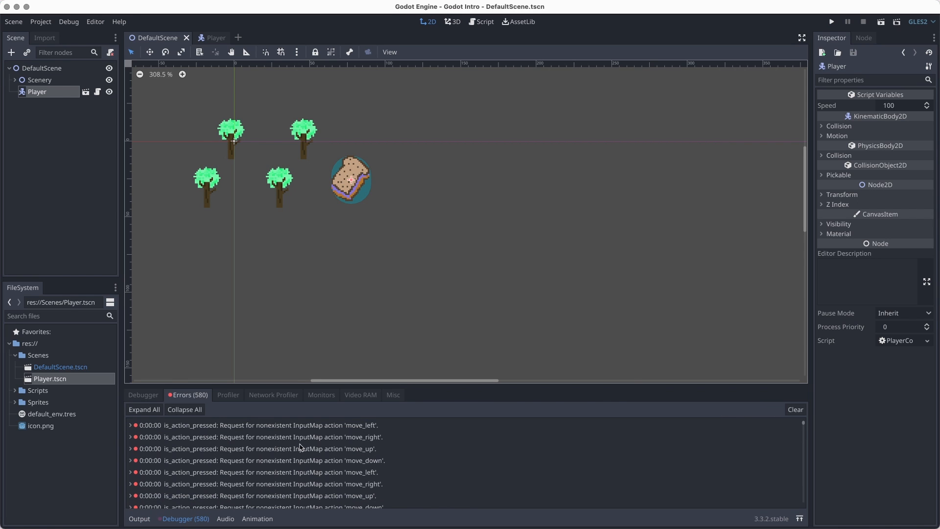
click(139, 396)
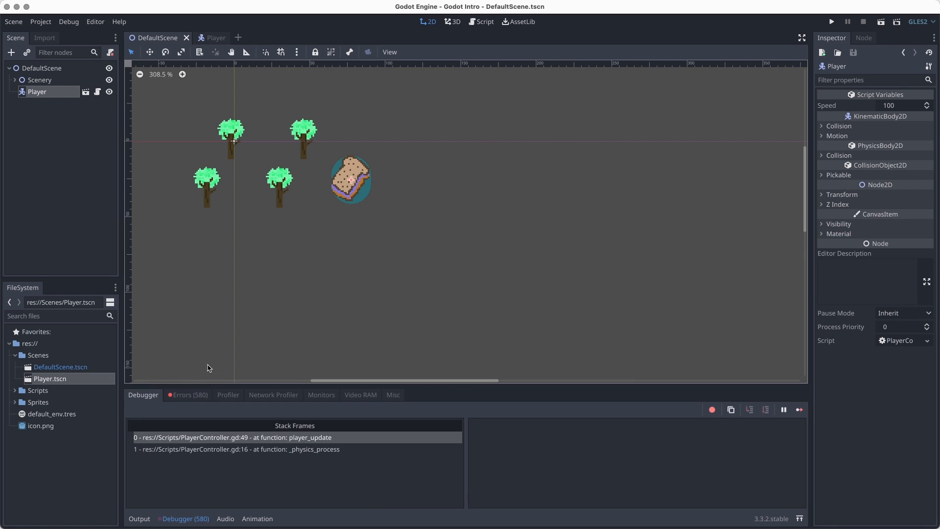
click(310, 222)
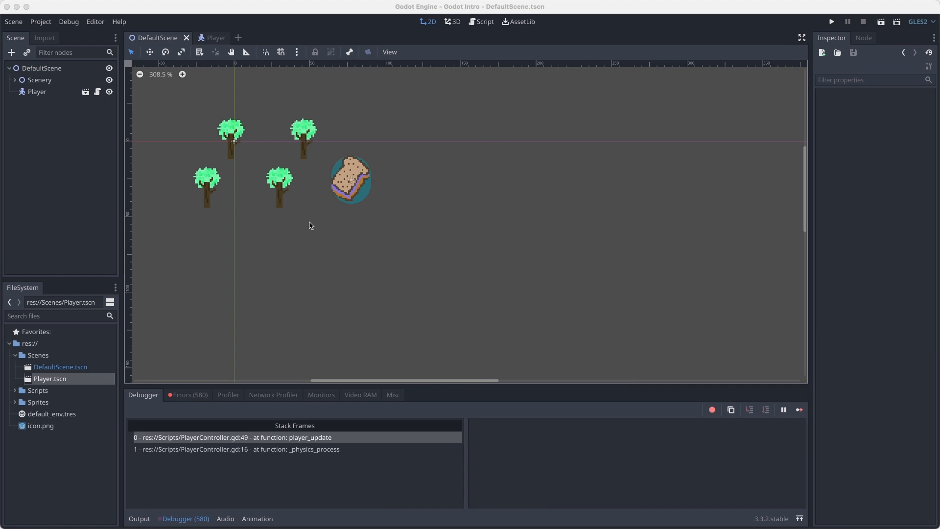
Step: Add an input action named move_right to the project's Input Map
click(32, 22)
click(50, 35)
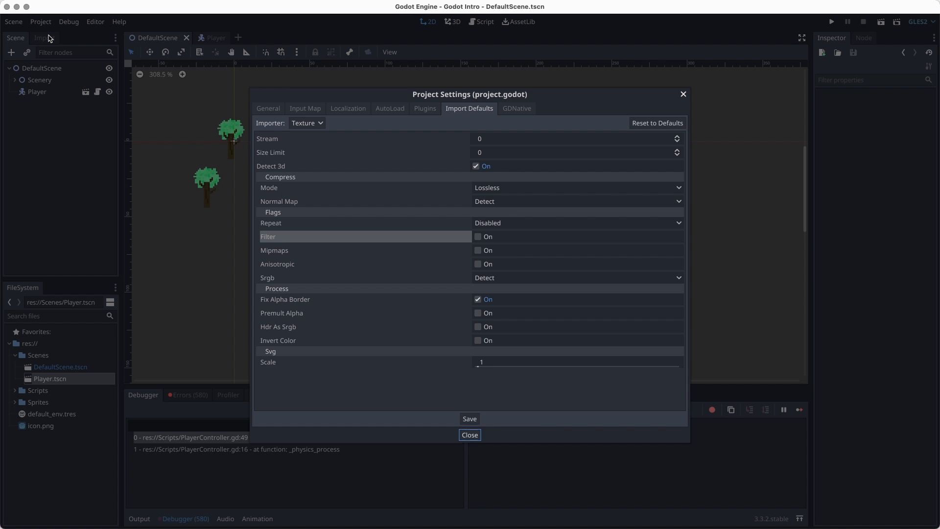
click(314, 114)
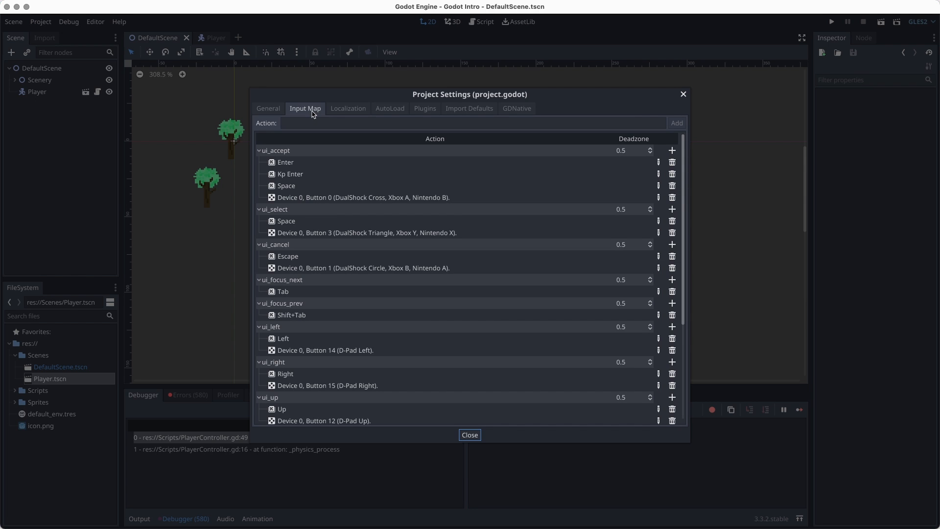
scroll(348, 196, down, 5)
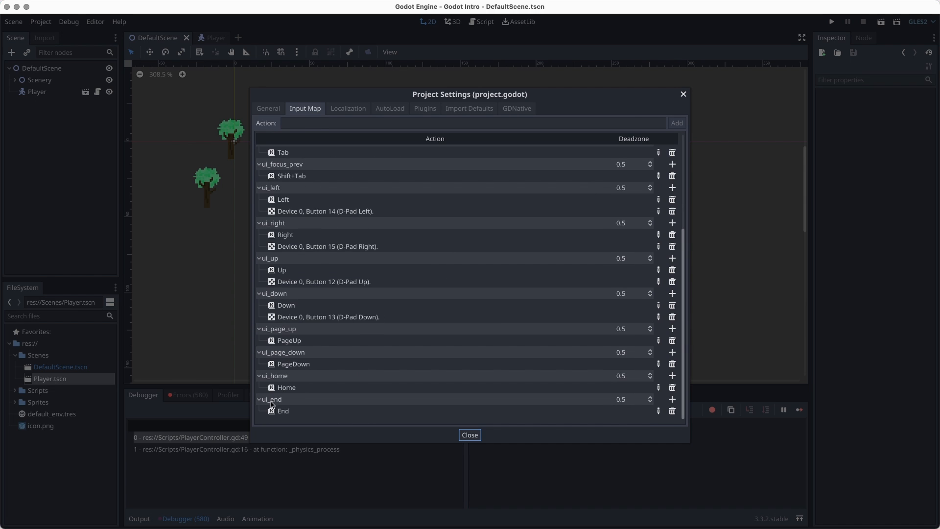
scroll(524, 203, up, 5)
click(299, 123)
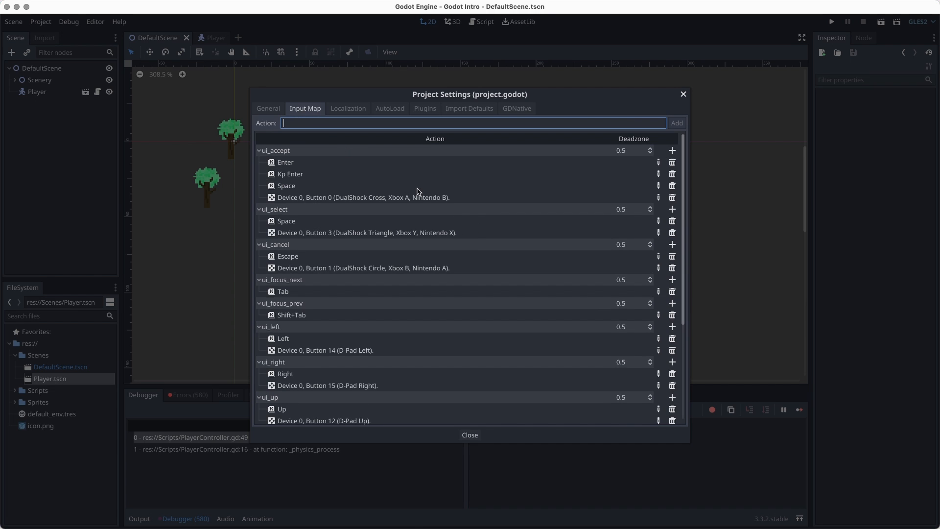
scroll(417, 191, down, 5)
text(mor)
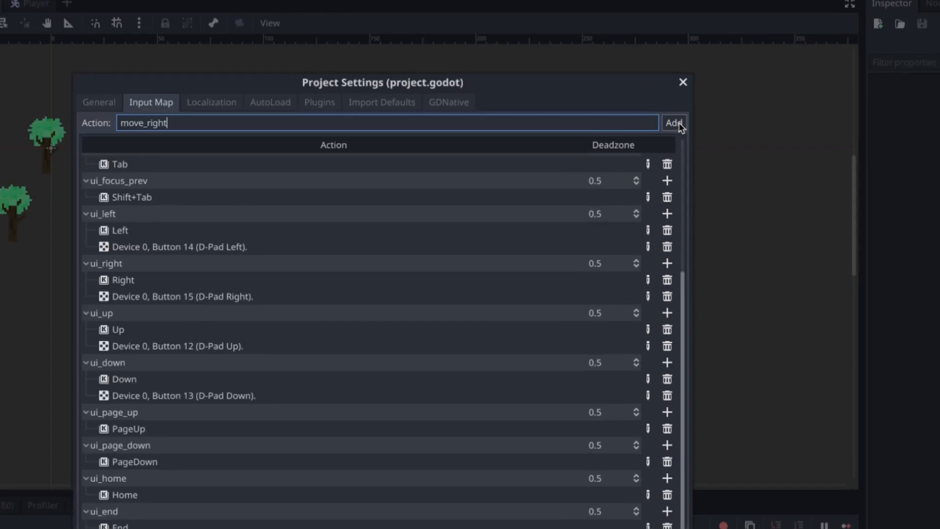
click(679, 123)
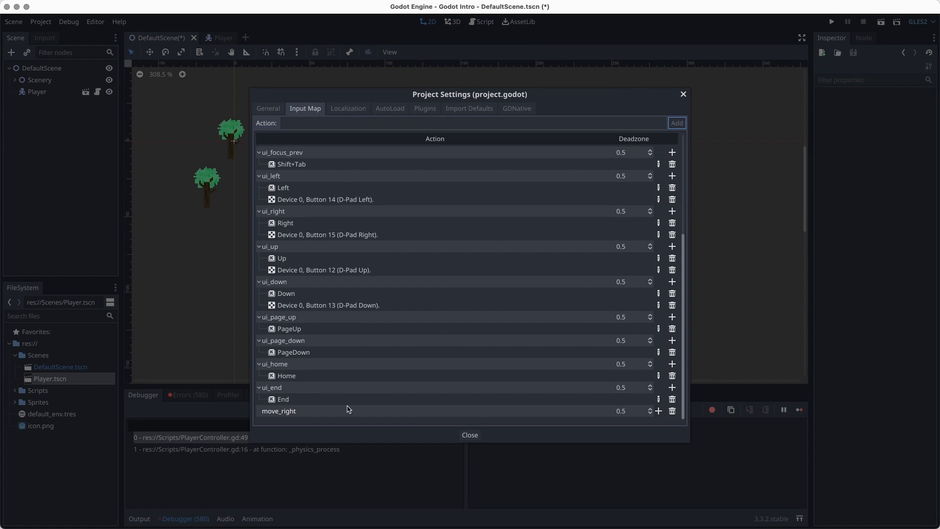
double_click(335, 412)
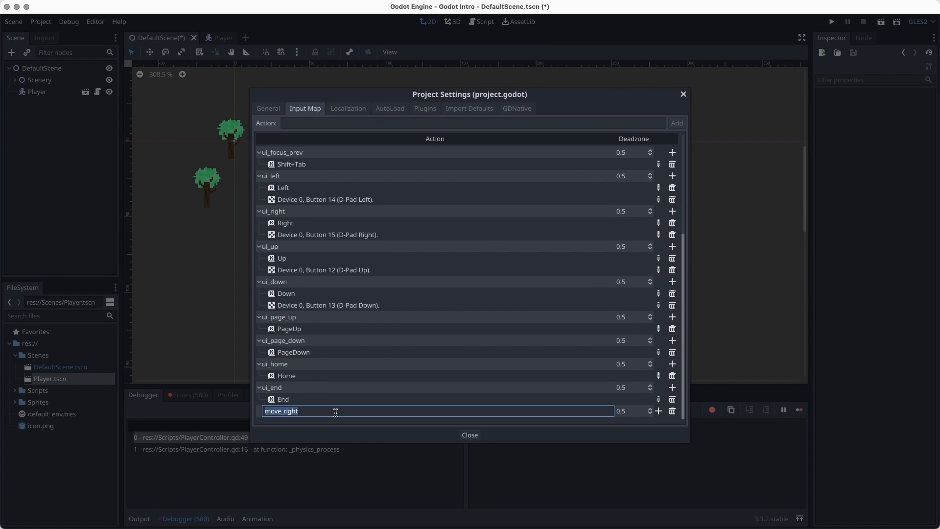
Step: Collapse all the built-in ui_ actions in the Input Map, from ui_accept through ui_end
scroll(359, 391, up, 5)
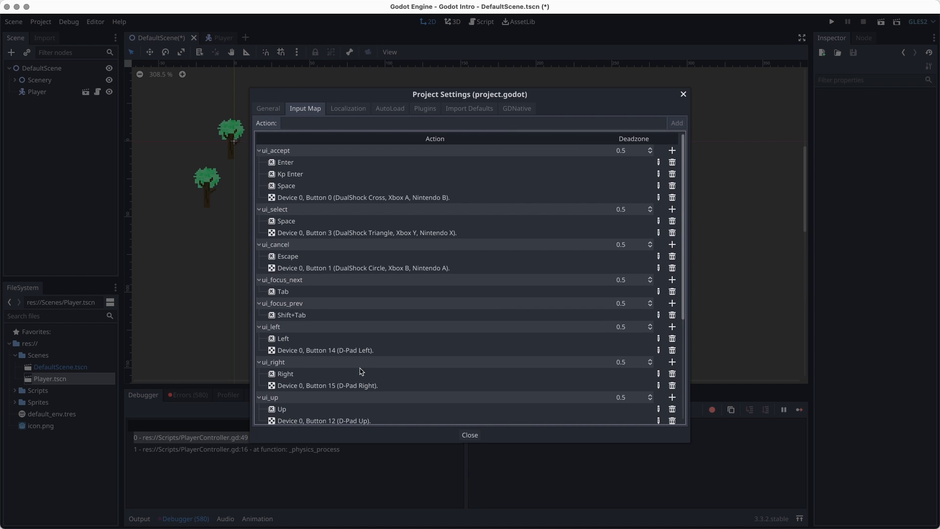
click(258, 150)
click(258, 162)
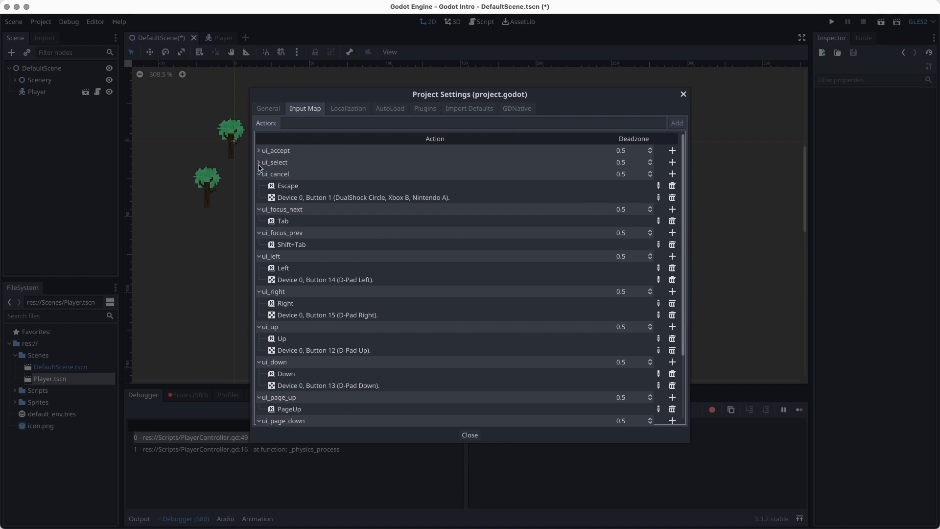
click(258, 173)
click(259, 185)
click(259, 198)
click(259, 209)
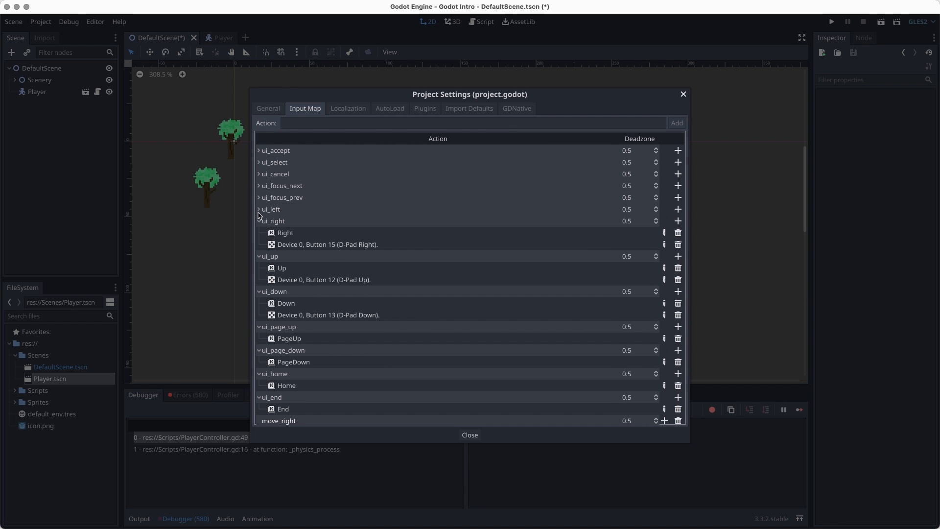
click(259, 220)
click(258, 232)
click(258, 244)
click(259, 256)
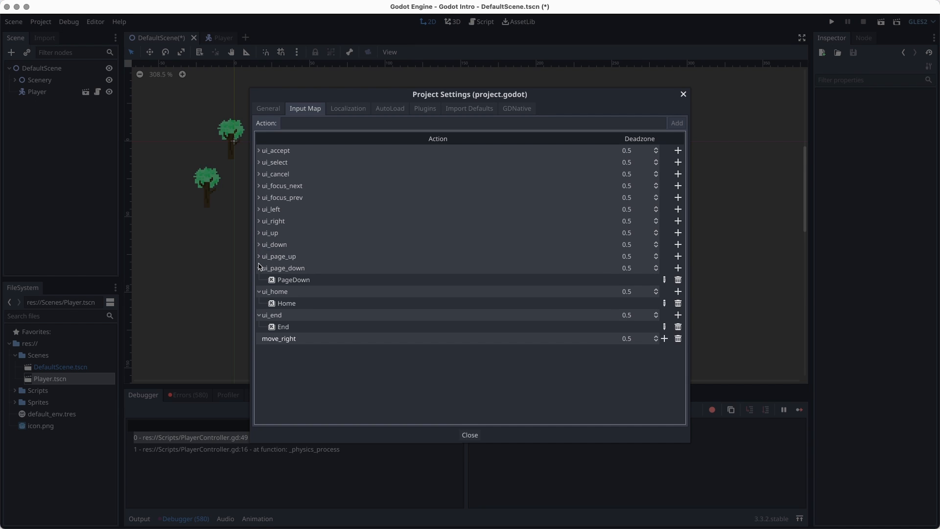
click(258, 268)
click(259, 279)
click(259, 291)
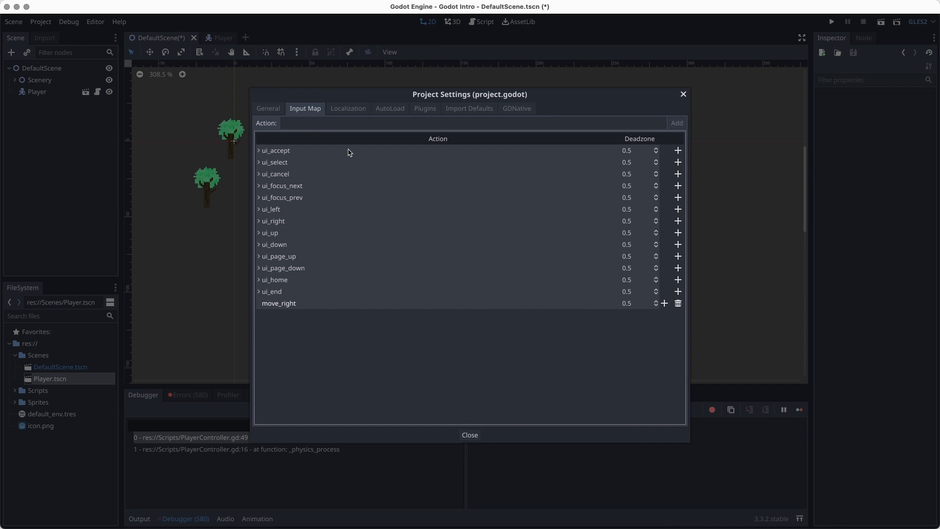
Step: Add three more input actions named move_left, move_up and move_down
click(319, 121)
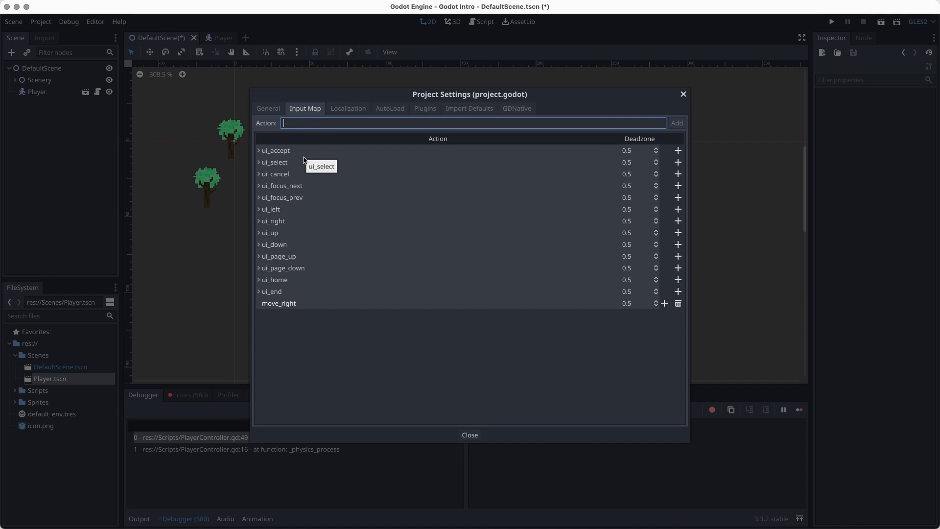
text(move_left)
key(Return)
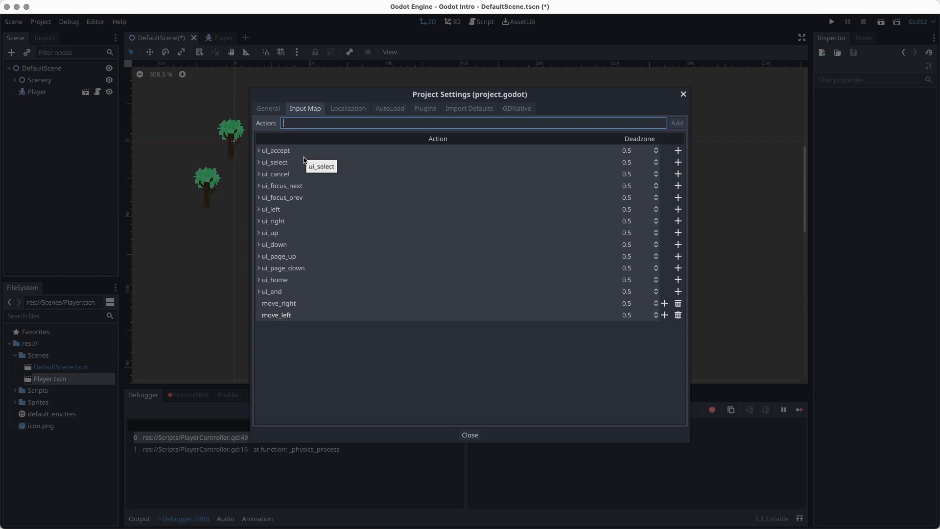
text(move_up)
key(Return)
text(mov)
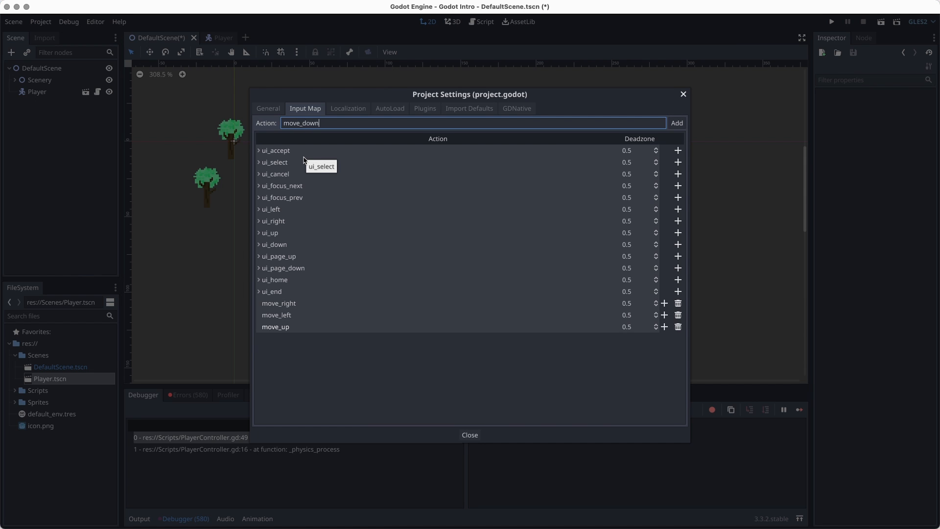
key(Return)
Step: Bind the Right arrow and D keys to the move_right action
double_click(317, 302)
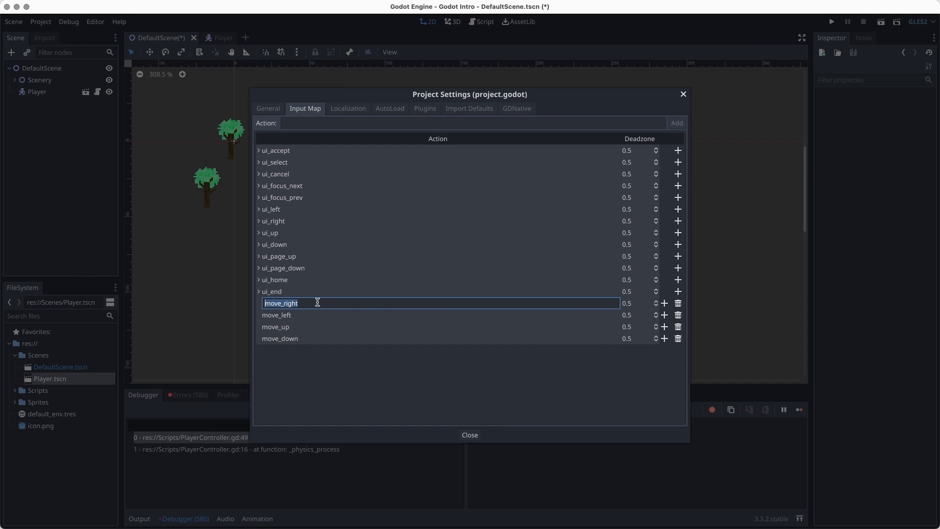
click(664, 315)
click(664, 315)
click(684, 318)
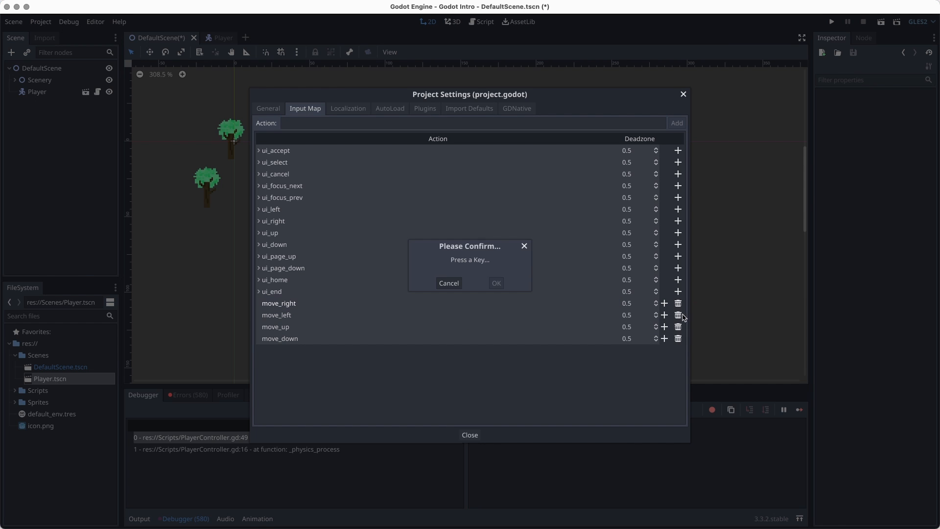
key(d)
key(Return)
click(495, 283)
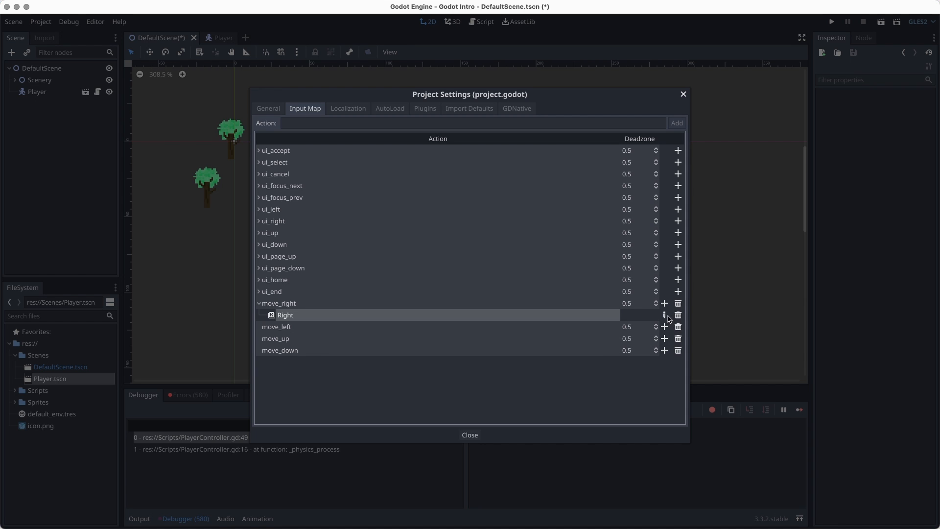
click(664, 304)
click(678, 310)
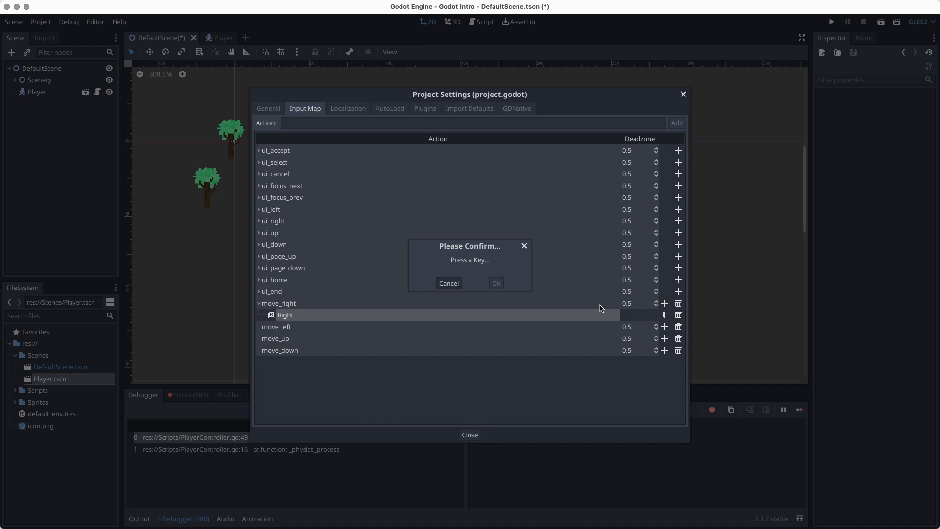
key(d)
click(496, 283)
Step: Bind the A and Left arrow keys to the move_left action
click(664, 350)
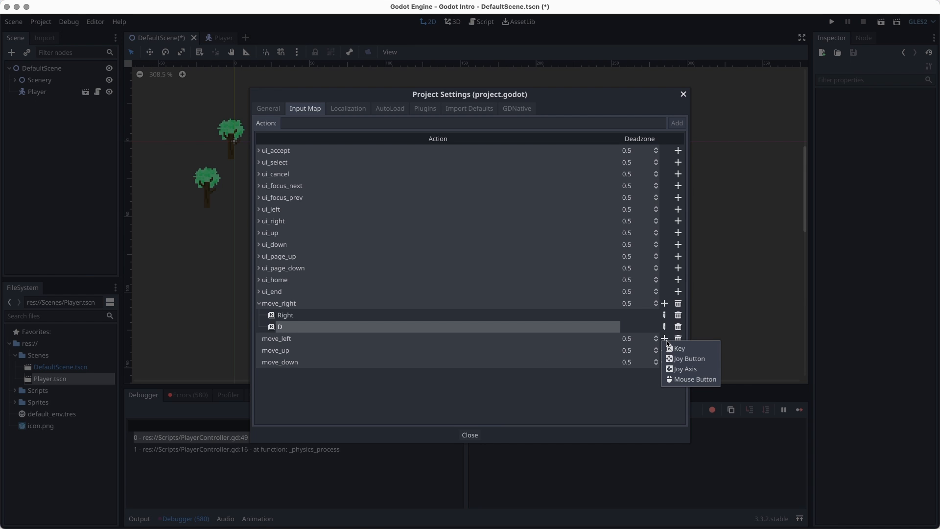
click(675, 353)
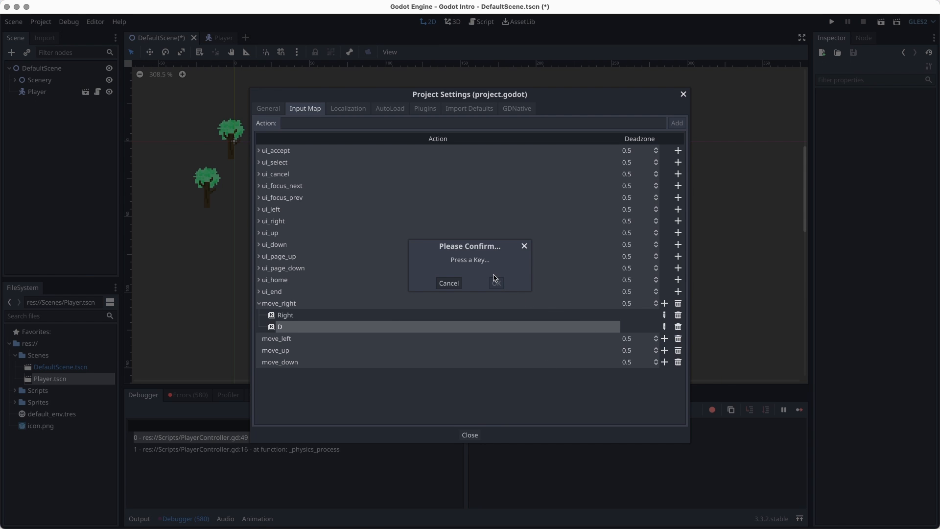
key(a)
click(495, 283)
click(665, 338)
click(677, 348)
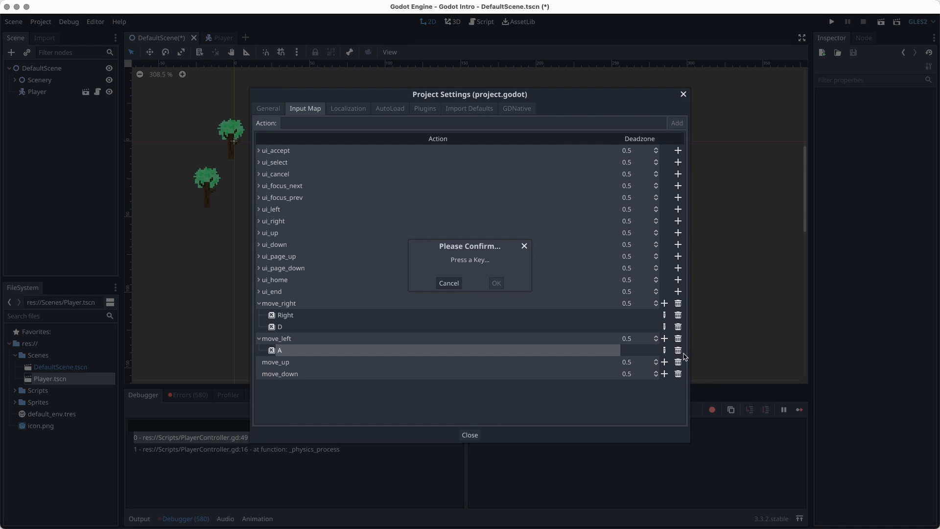
key(Left)
click(496, 284)
Step: Bind the W and Up arrow keys to the move_up action
click(664, 374)
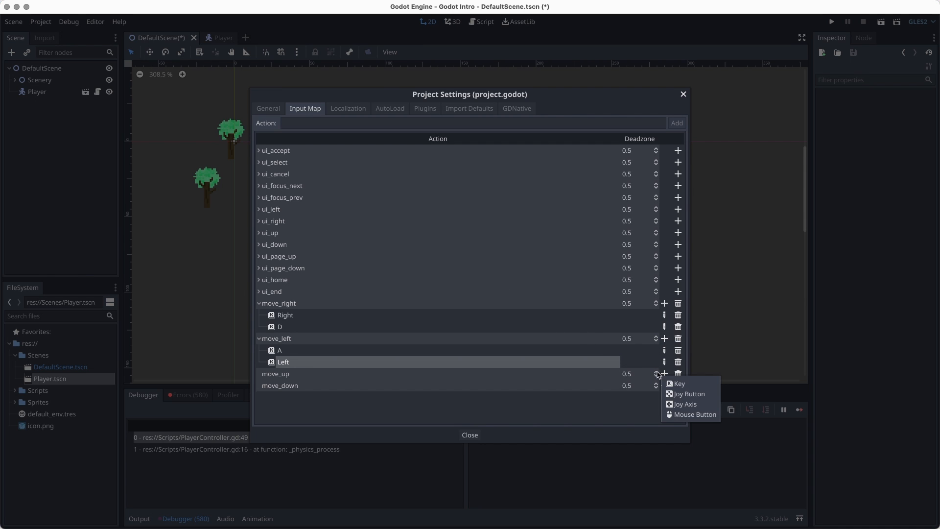
click(677, 384)
key(w)
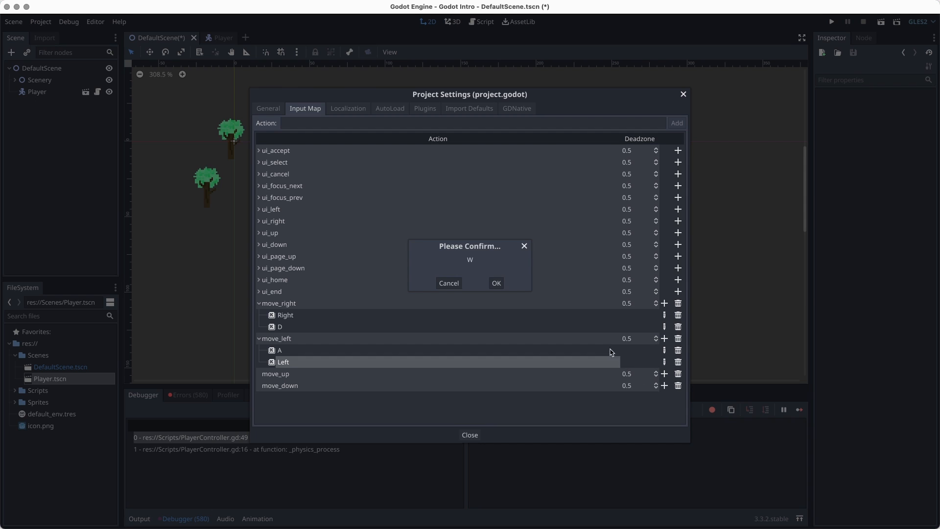
click(496, 283)
click(665, 376)
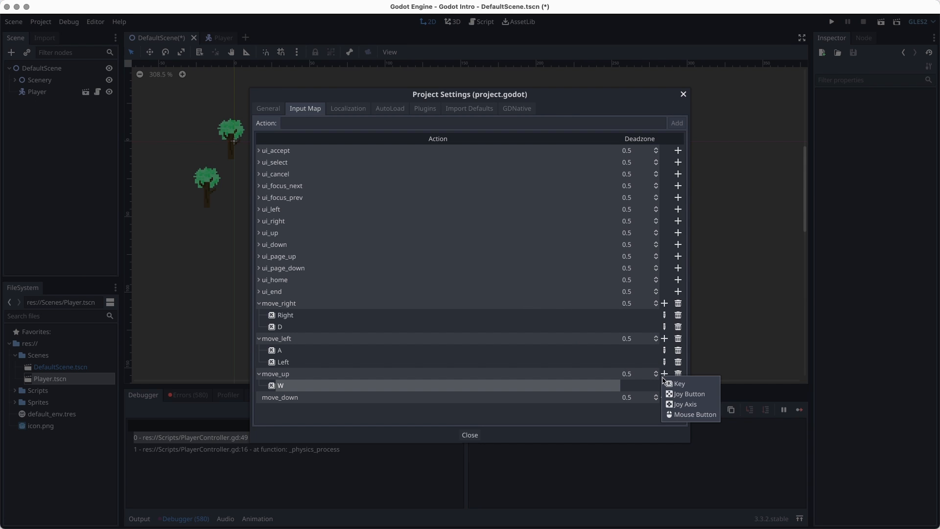
click(671, 388)
key(Up)
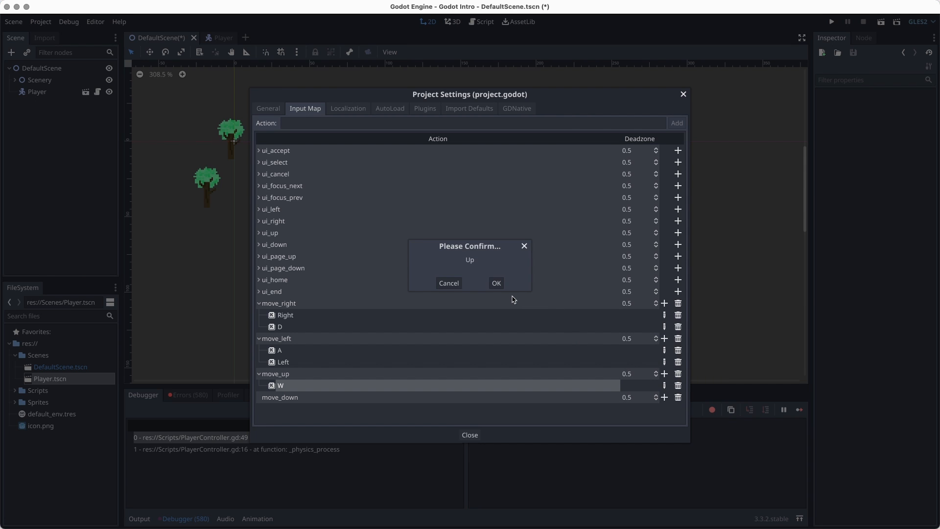
click(496, 284)
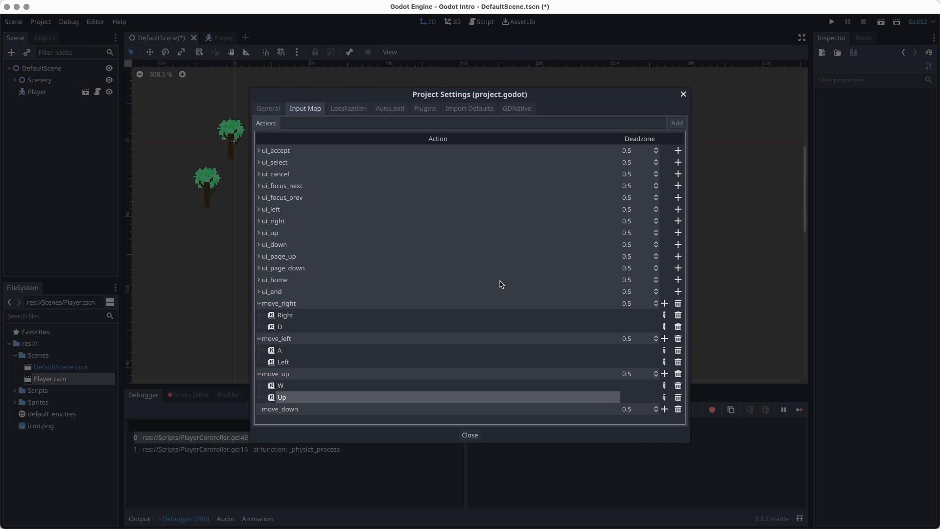
Step: Bind the S and Down arrow keys to the move_down action, close the project settings and save DefaultScene
click(664, 409)
click(672, 420)
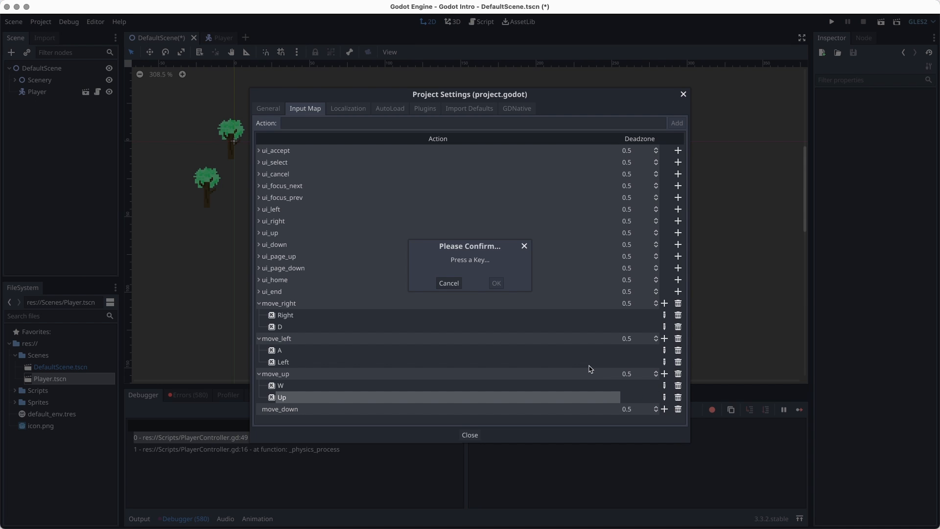
key(s)
click(496, 284)
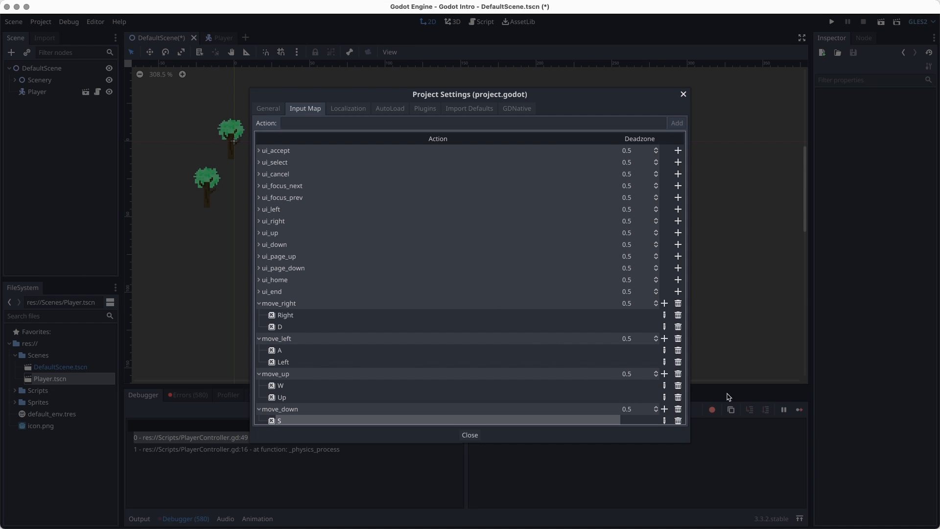
click(664, 409)
click(672, 420)
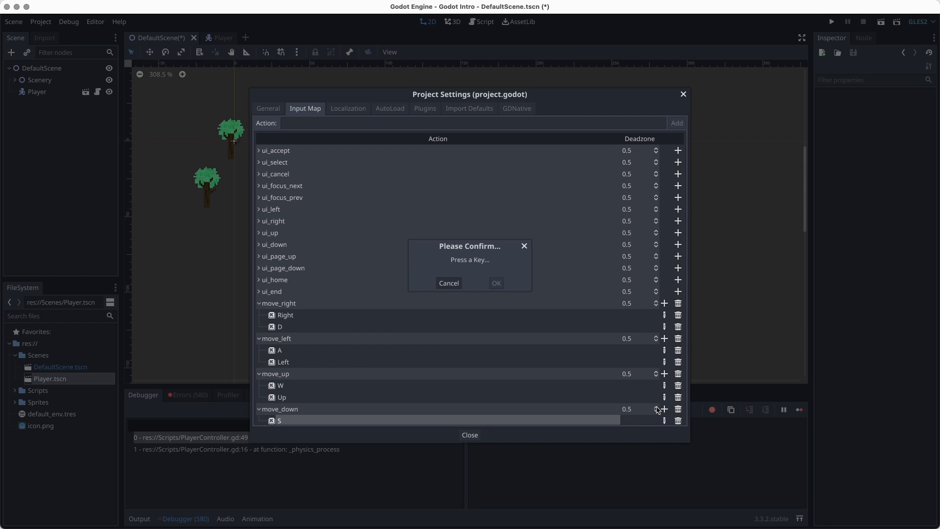
key(Down)
click(497, 284)
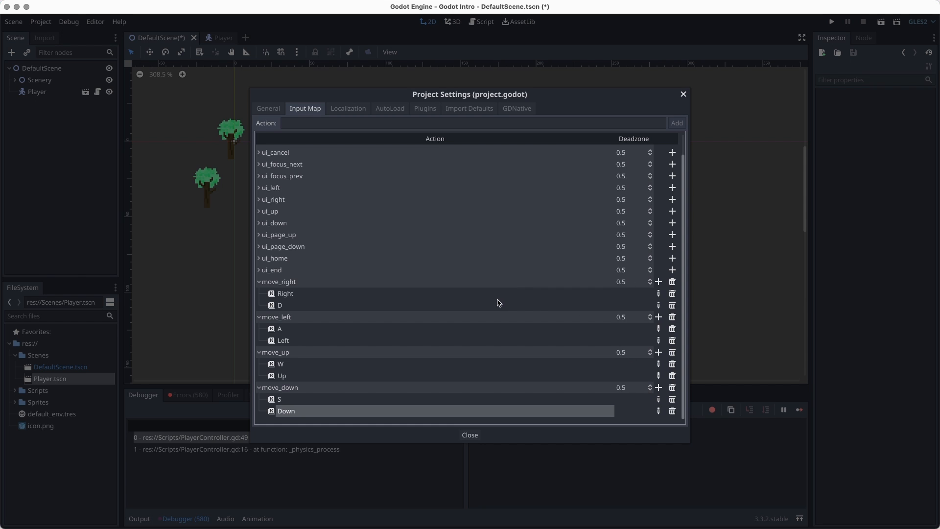
click(477, 432)
key(super+s)
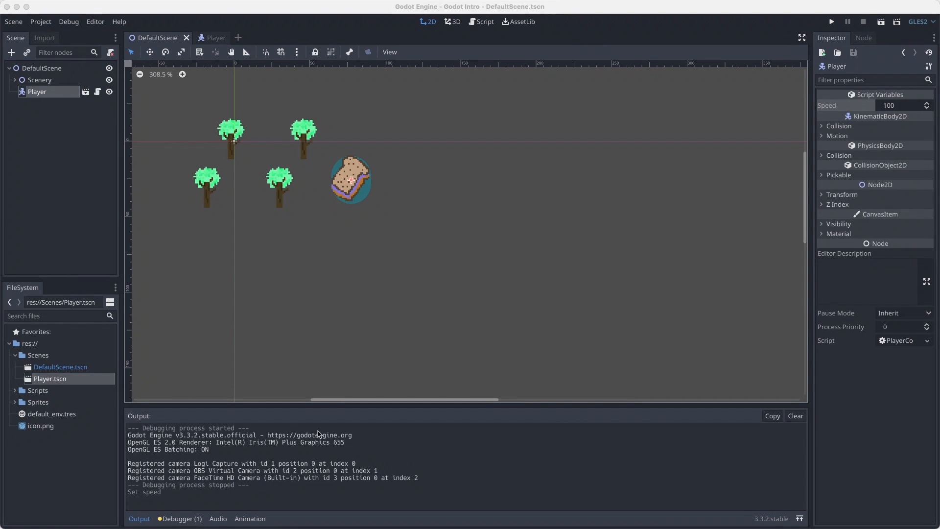
Step: Test-run the project, steer the player in all four directions with the arrow keys, and quit the game
click(831, 22)
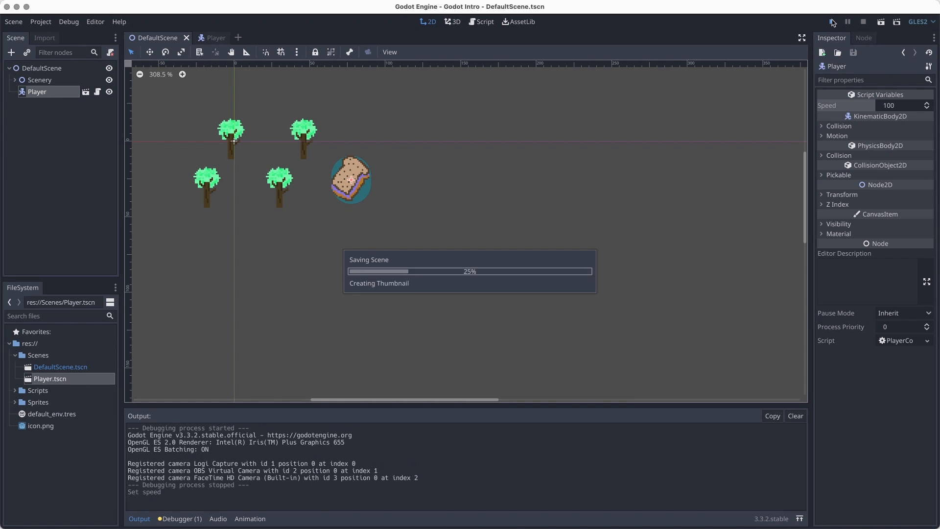
key(Right)
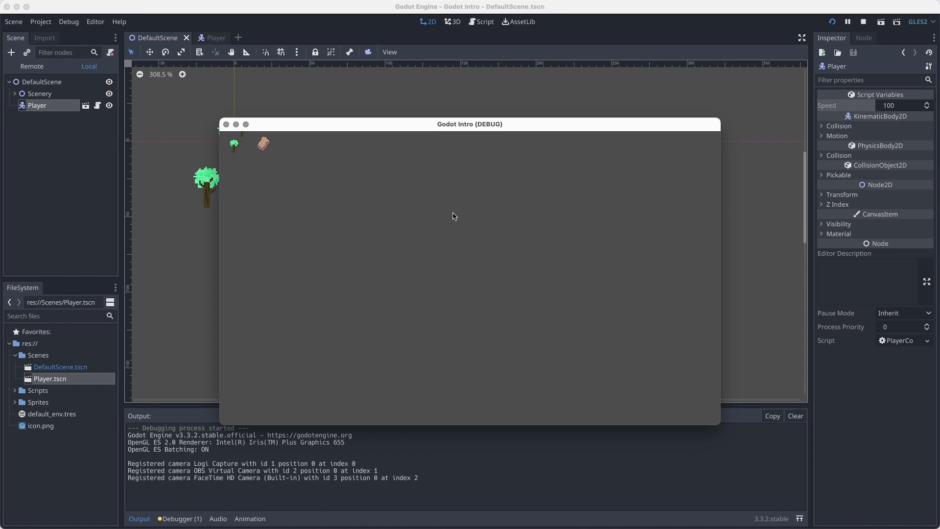
key(Left)
key(Right)
key(Down)
key(Up)
key(Left)
key(Down)
key(Right)
key(Left)
key(Up)
key(Down)
key(Right)
key(Left)
key(super+q)
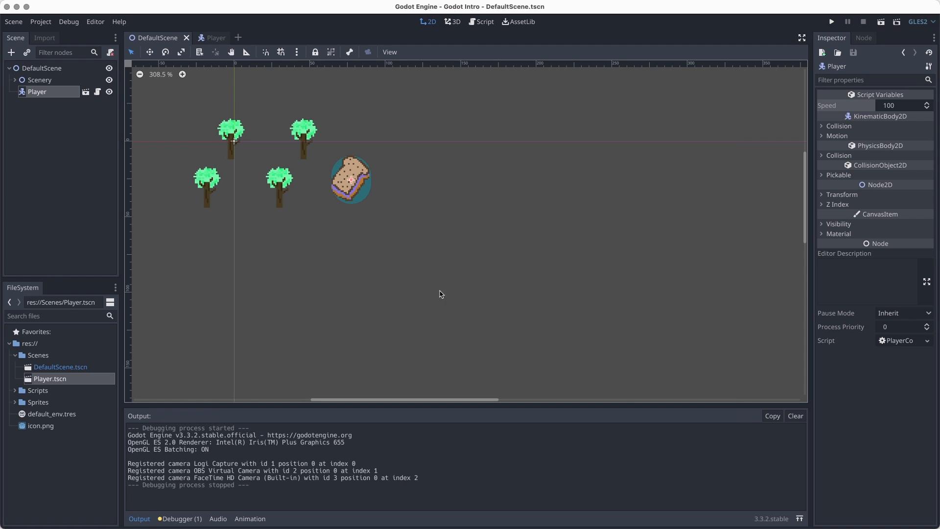
Step: Set the Speed script variable of the Player instance to 200
click(910, 106)
text(200)
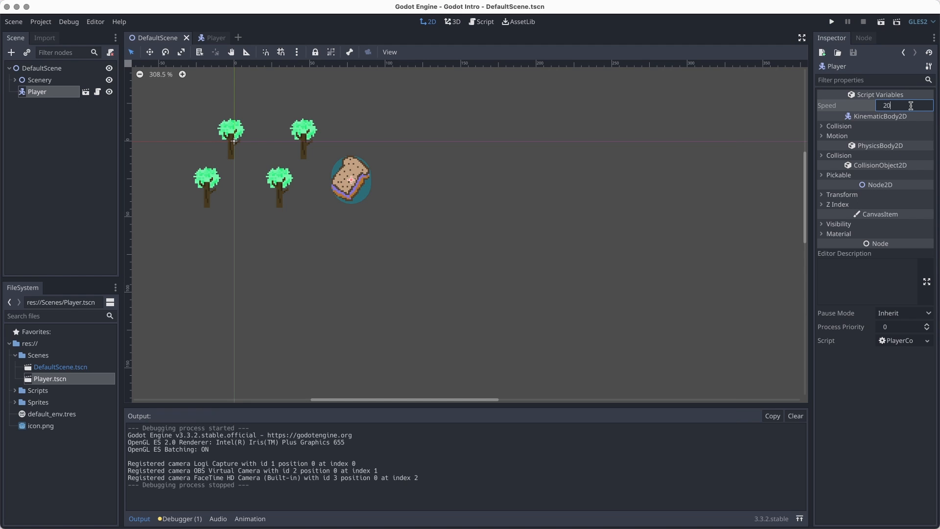
key(Return)
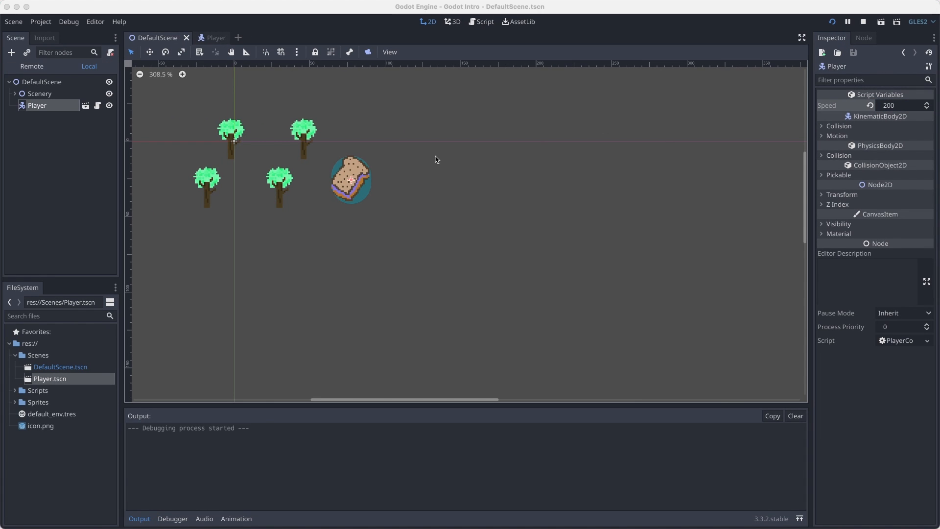
Step: Test-run the project, steer the player in all four directions at the new speed, and quit the game
key(Right)
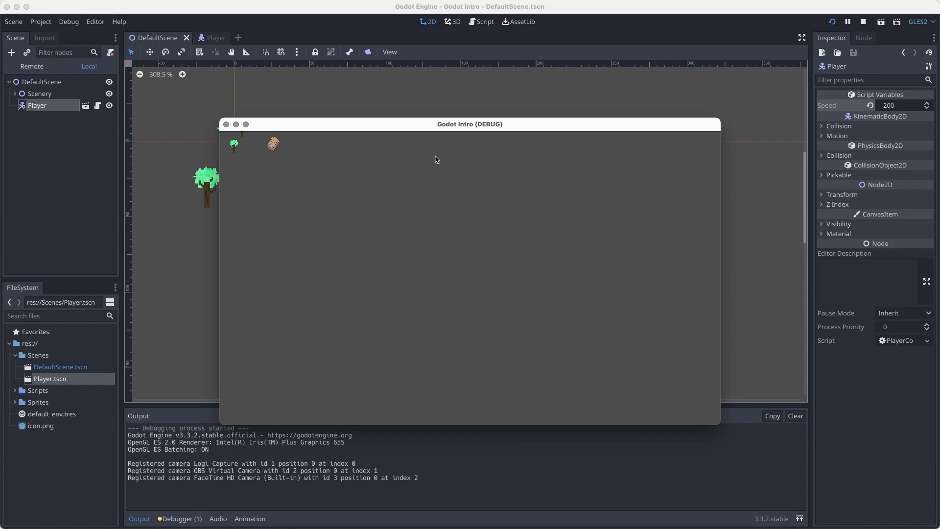
key(Down)
key(Left)
key(Up)
key(Right)
key(Left)
key(Left)
key(Up)
key(Down)
key(Right)
key(super+q)
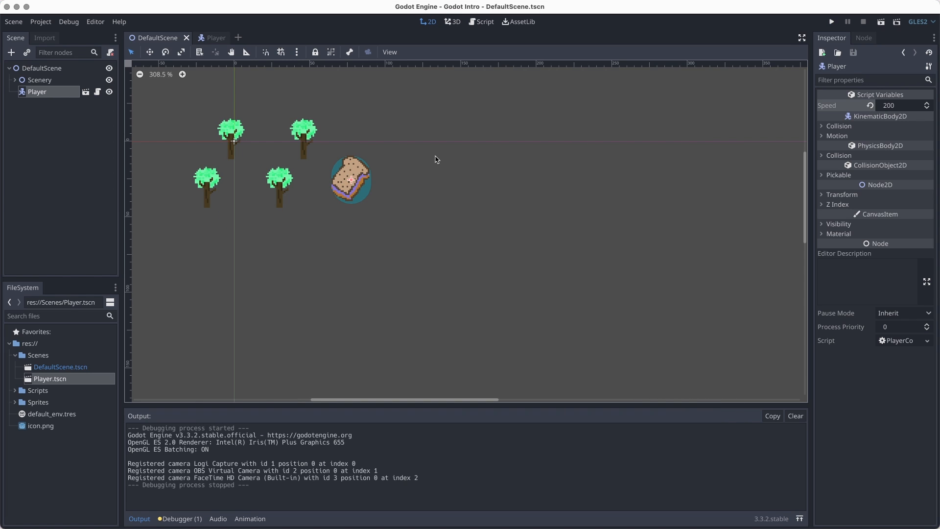
Step: Duplicate the four trees under Scenery and spread the copies out so that four groups of trees surround the player
scroll(353, 248, down, 1)
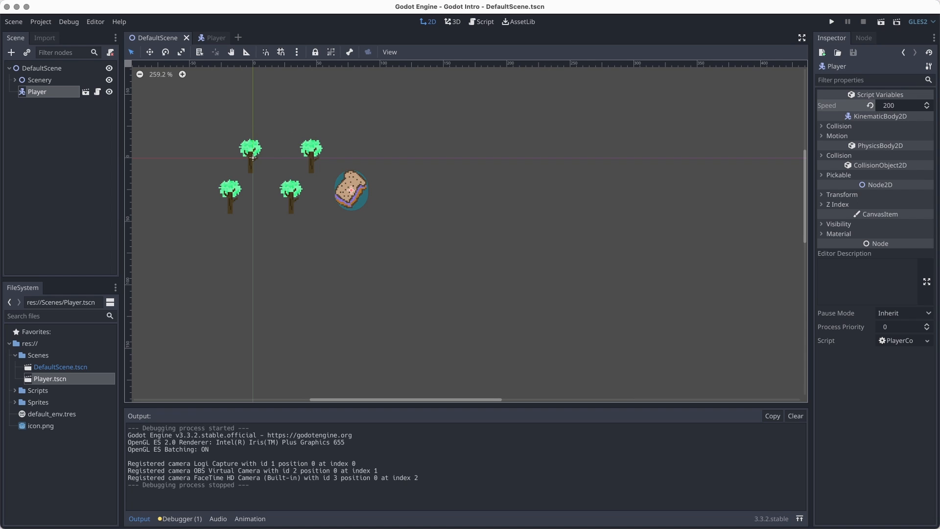
click(15, 80)
click(54, 93)
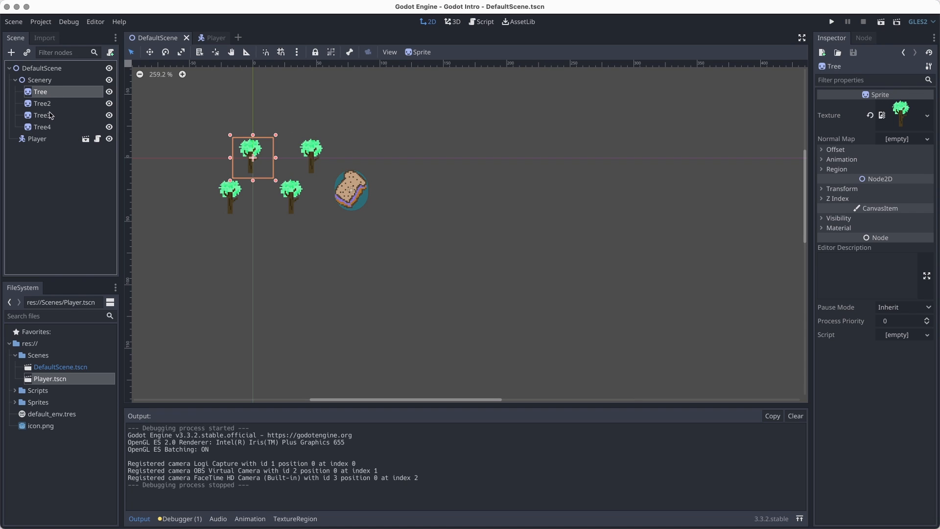
shift+click(50, 116)
shift+click(52, 127)
key(super+d)
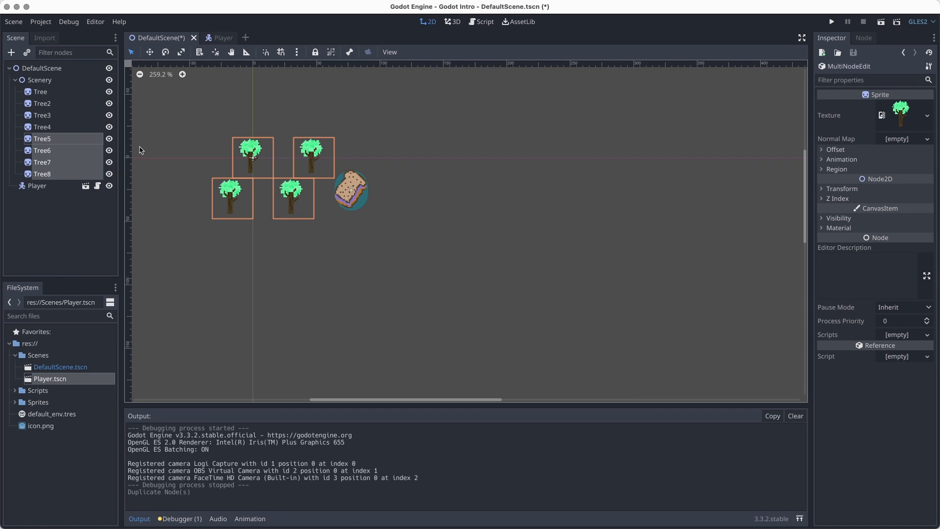
drag(229, 194, 531, 323)
key(super+d)
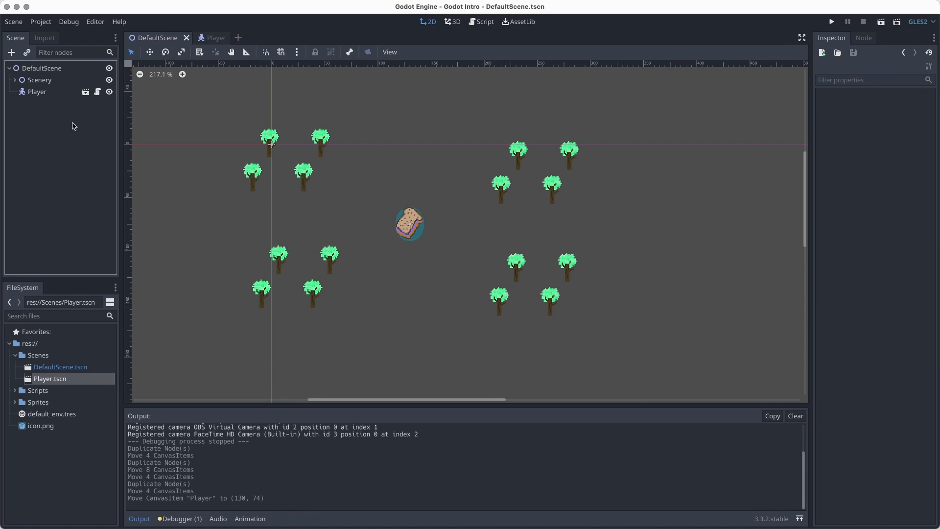
Step: Add a Camera2D node as a child of the DefaultScene root
click(39, 68)
right_click(39, 70)
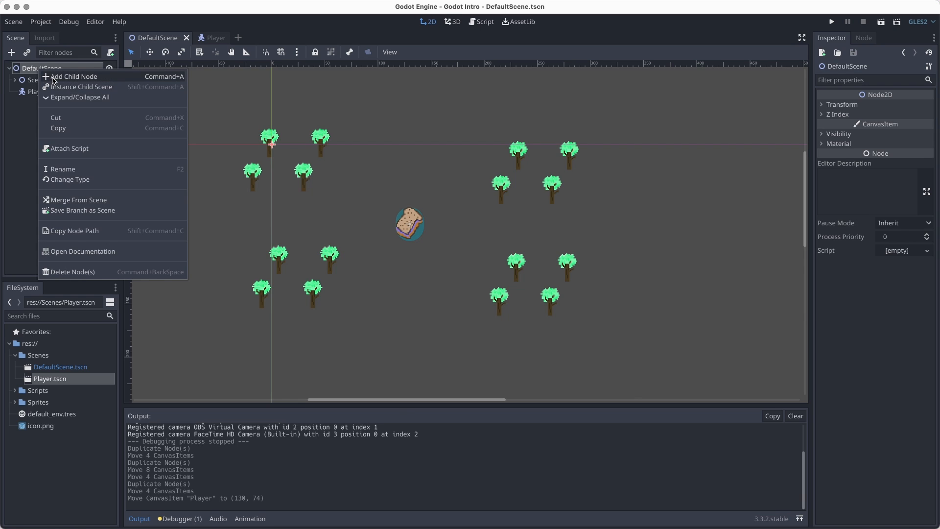
click(53, 77)
text(camera)
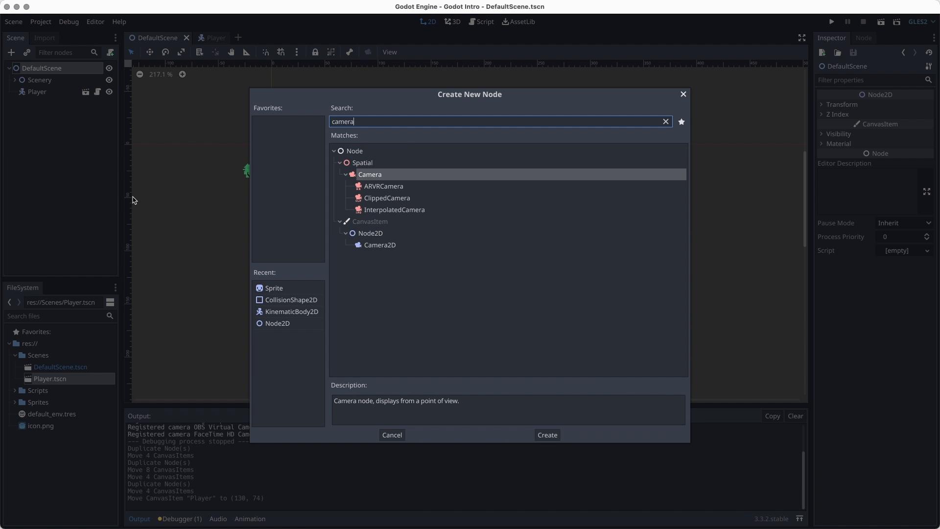
click(373, 245)
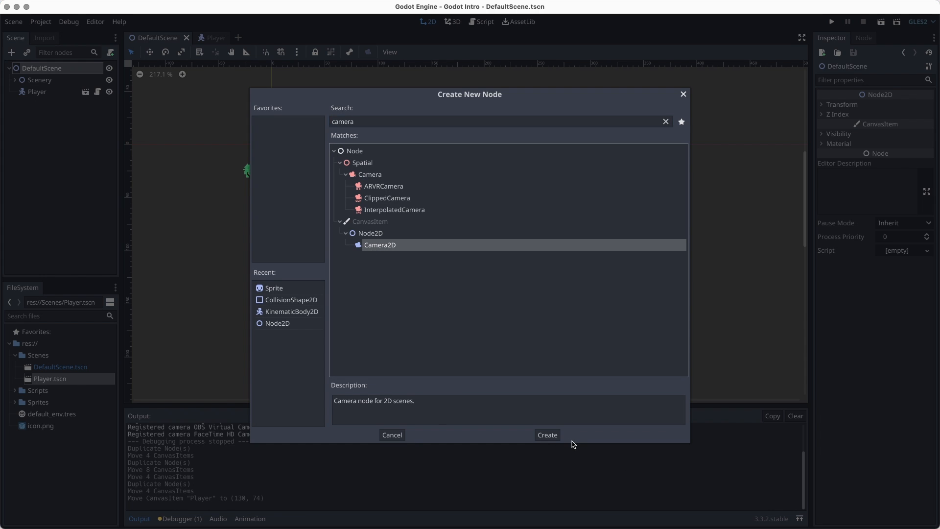
click(548, 435)
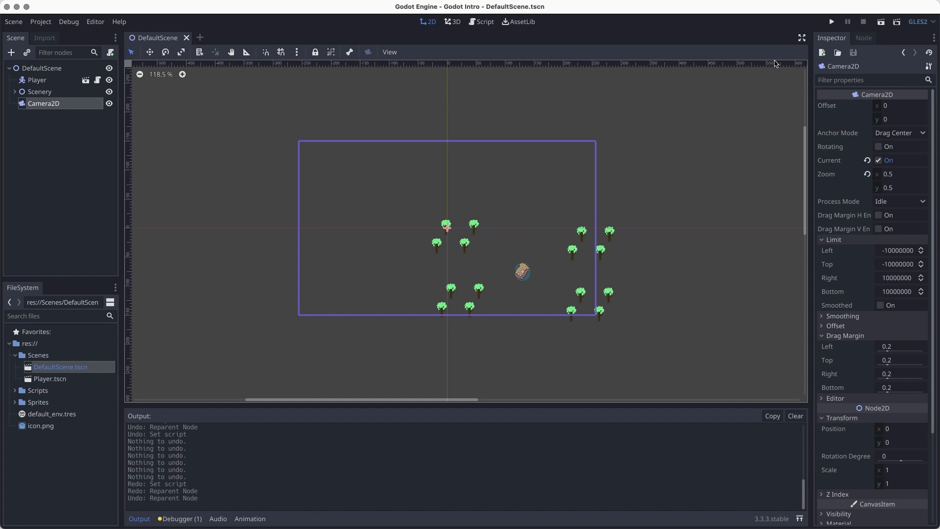
Step: Run DefaultScene, steer the player around to check the camera view, and close the game window
click(881, 22)
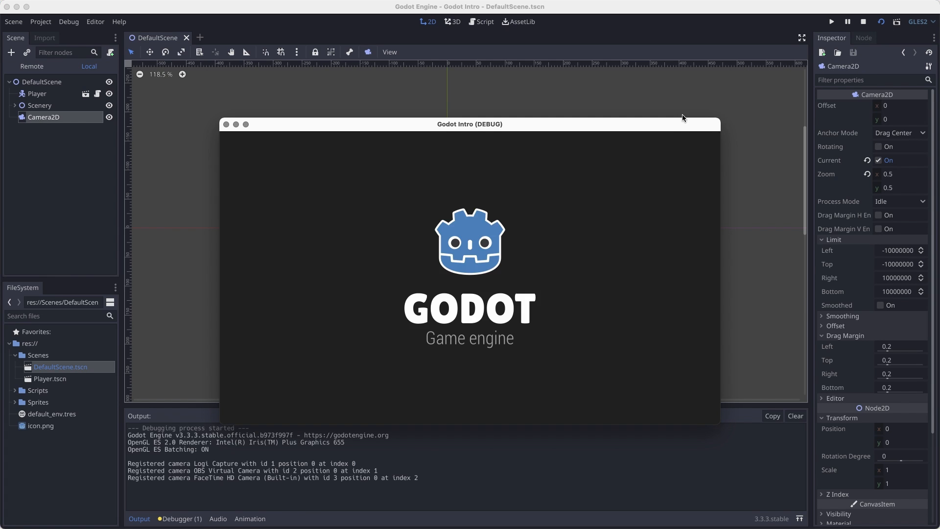
key(Right)
key(Left)
key(Up)
key(Right)
key(Down)
key(Left)
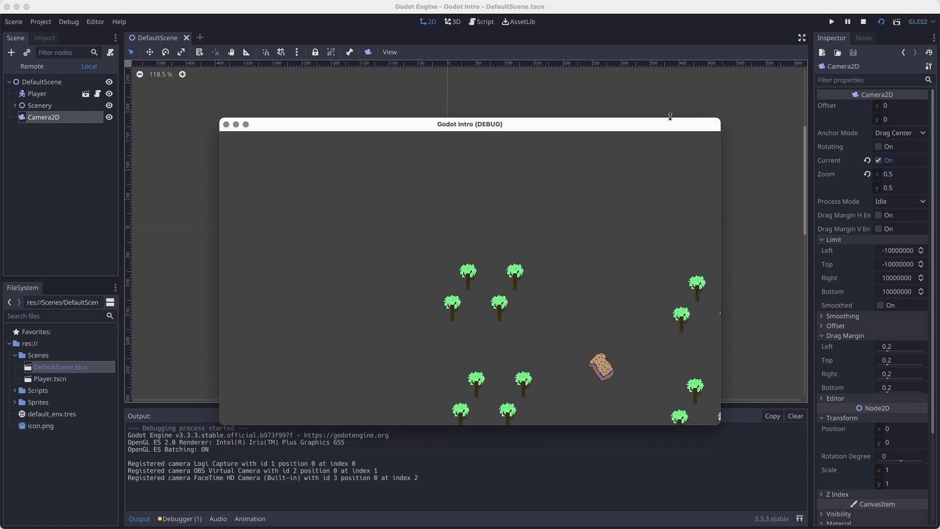
key(Up)
key(Right)
click(227, 124)
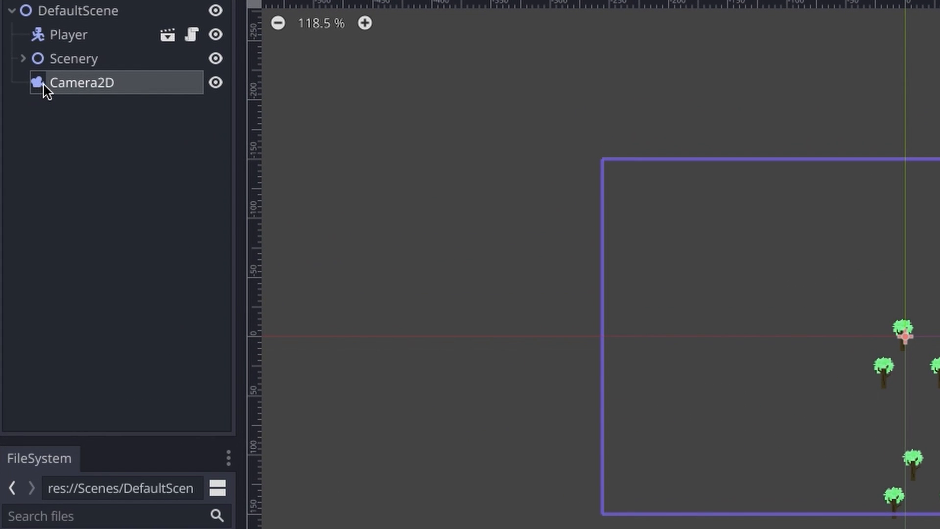
Step: Make Camera2D a child of Player, reset its position to 0, 0, and save the scene
drag(26, 105, 35, 83)
drag(63, 40, 67, 42)
click(73, 61)
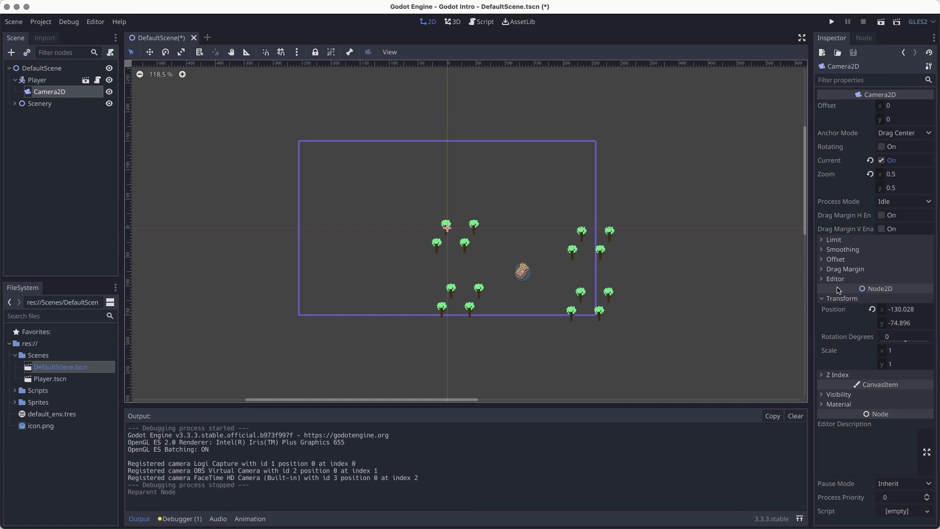
click(872, 309)
key(ctrl+s)
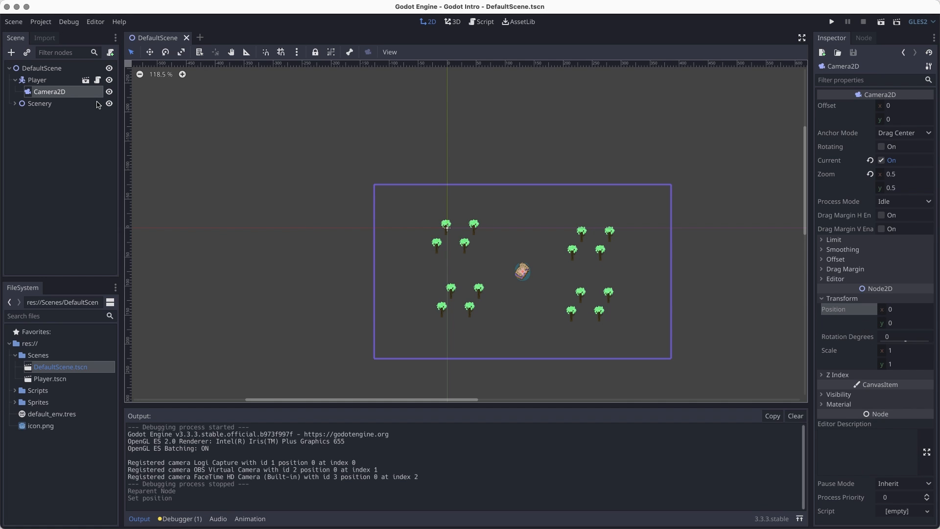
Step: Reset the Player's position to 0, 0 and move the Scenery node to (-146, -71) so the trees surround the player
click(43, 81)
click(871, 203)
key(ctrl+s)
click(59, 105)
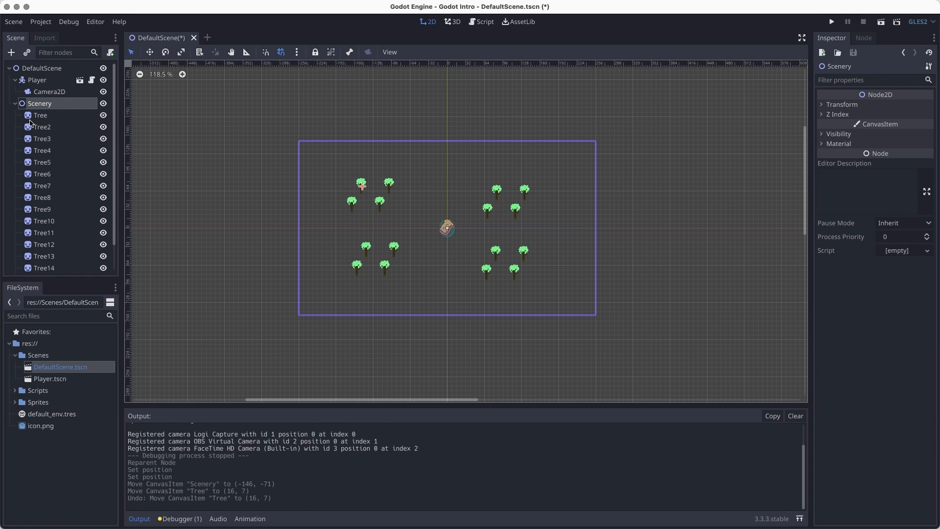
click(15, 103)
drag(362, 186, 390, 195)
key(ctrl+z)
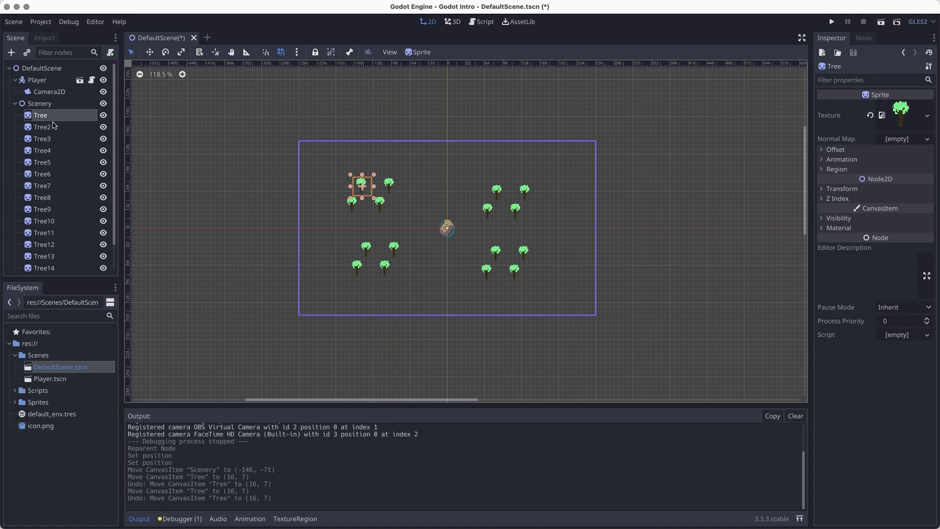
click(46, 106)
click(16, 105)
click(50, 105)
click(81, 123)
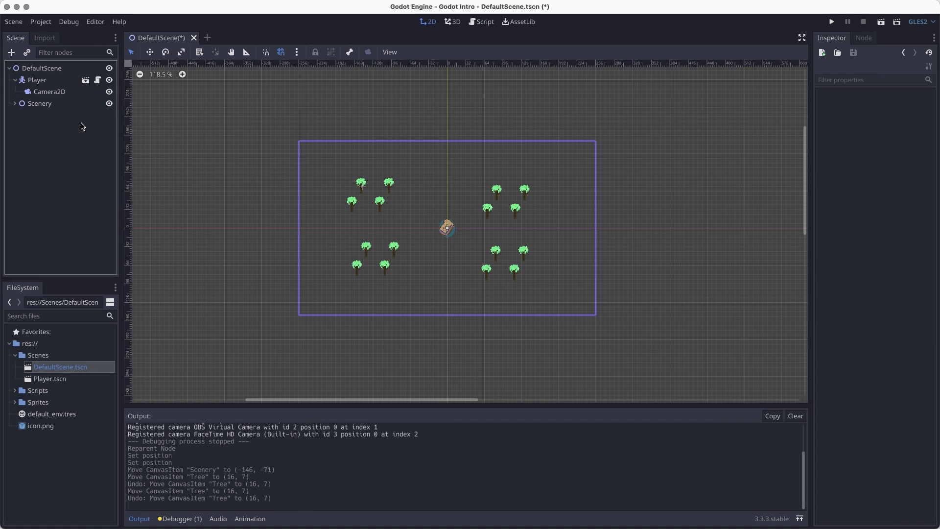
Step: Shift the whole Scenery node slightly right and down with the Move tool
click(79, 107)
click(150, 52)
mouse_move(342, 174)
mouse_down()
mouse_move(367, 188)
mouse_move(353, 184)
mouse_up()
Step: Run DefaultScene, steer the player in all directions to check that the camera follows, and close the game window
key(super+b)
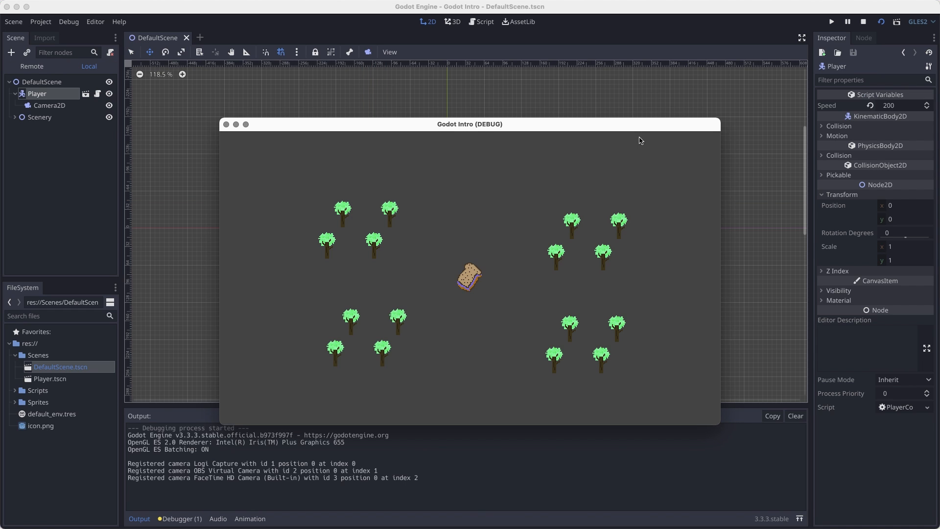
key(Right)
key(Left)
key(Up)
key(Down)
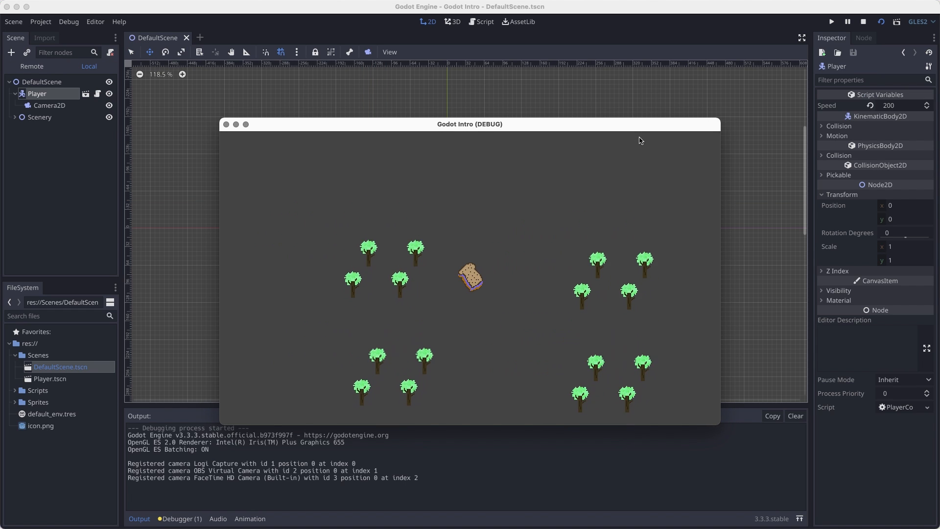
key(Right)
key(Up)
key(Right)
key(Down)
key(Left)
key(Up)
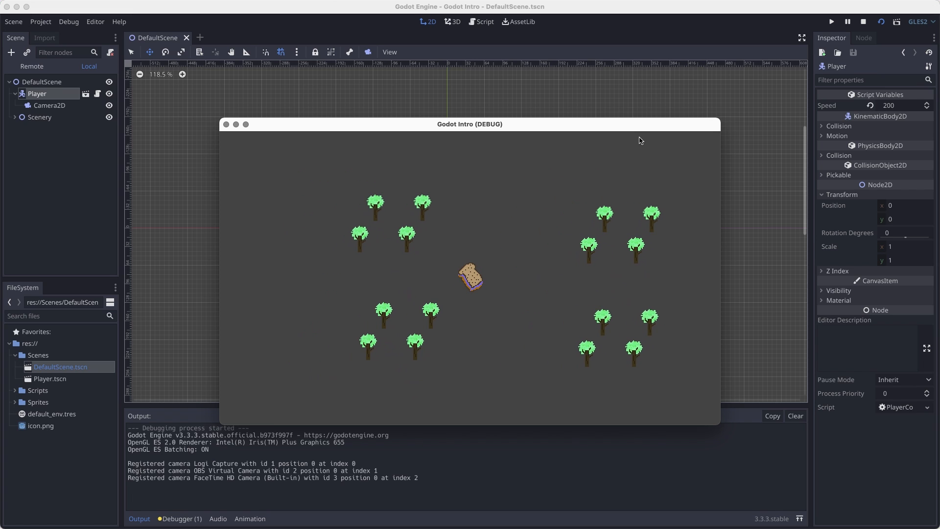
click(226, 124)
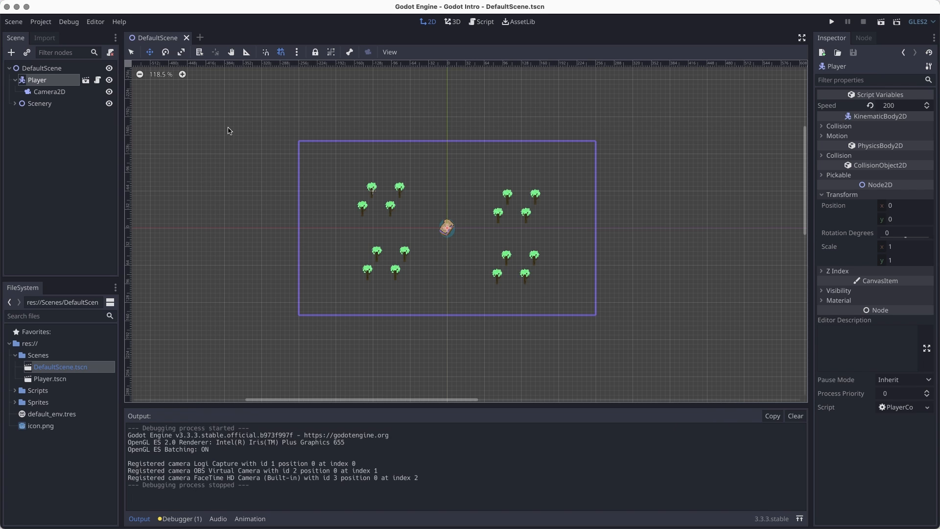
Step: Enable the horizontal drag margin on Camera2D, keeping its anchor mode at Drag Center
click(64, 93)
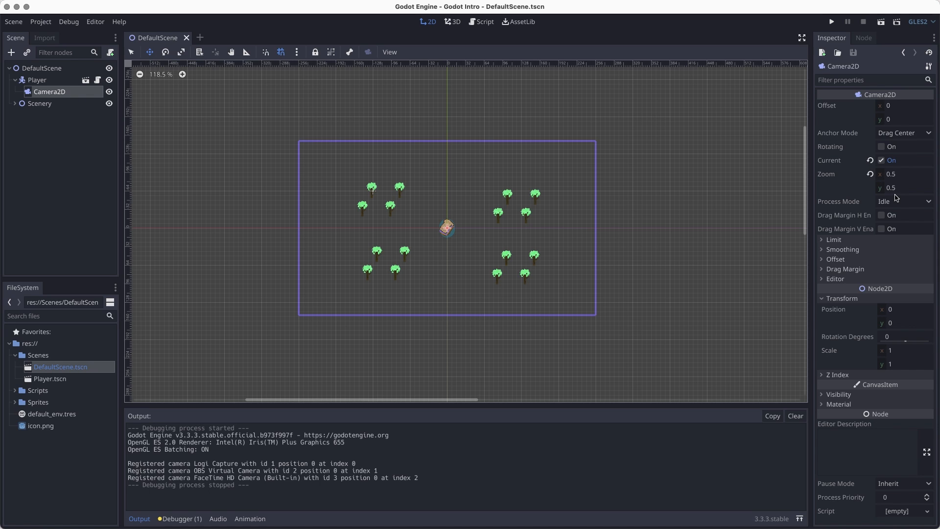
click(919, 132)
click(920, 133)
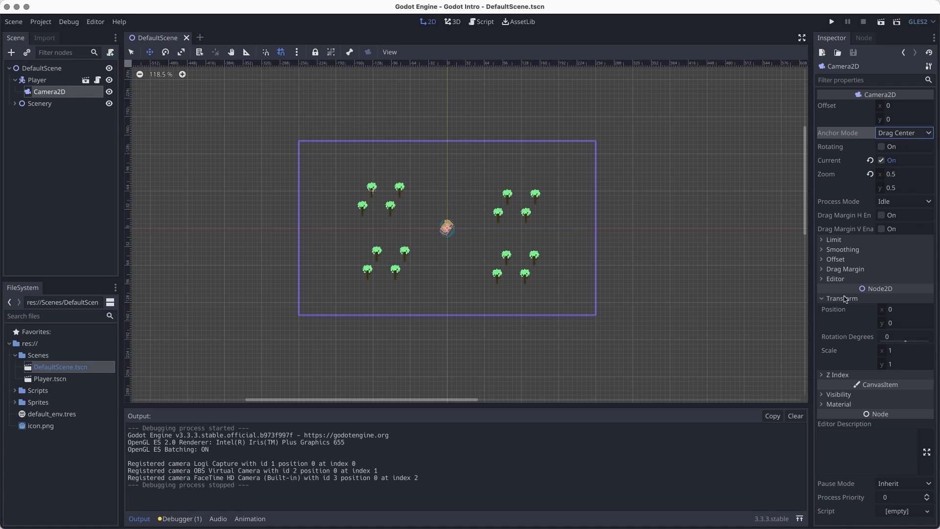
click(882, 215)
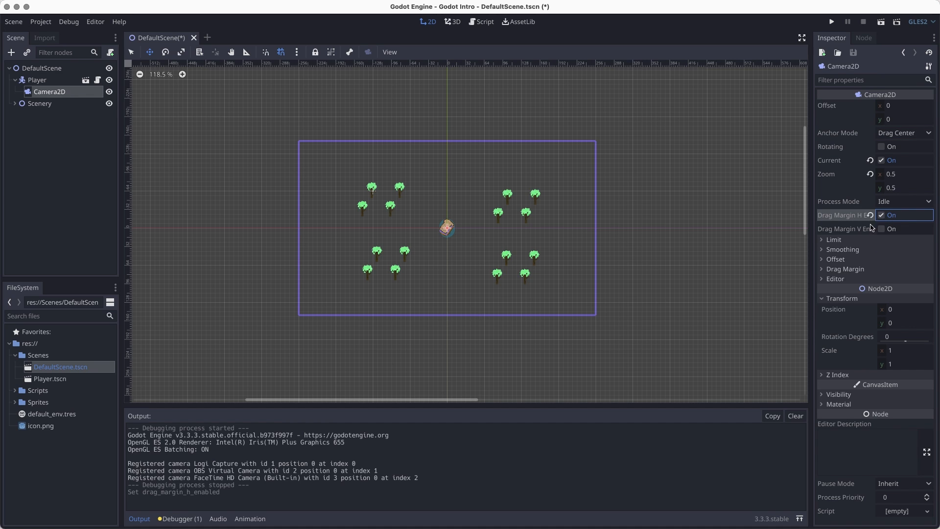
Step: Run DefaultScene, move the player horizontally and vertically to compare the camera's drag behaviour, and close the game window
click(881, 21)
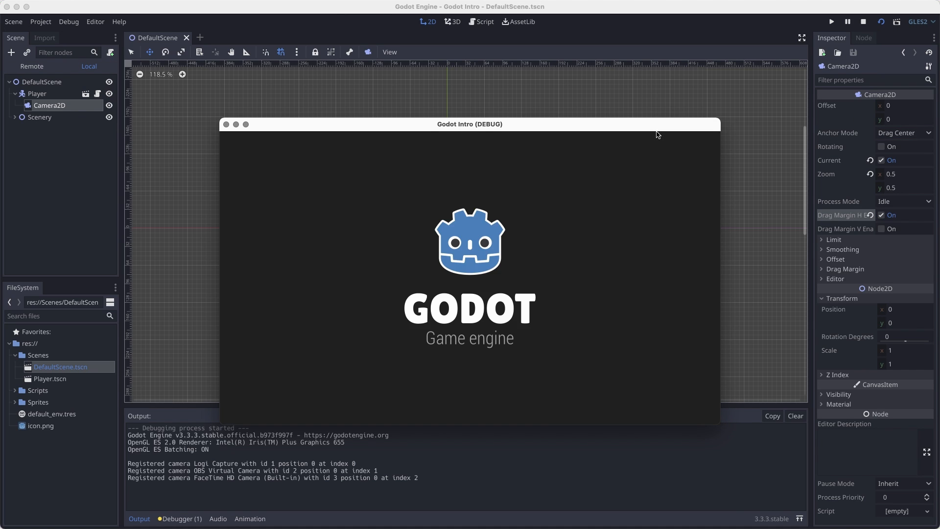
key(Right)
key(Left)
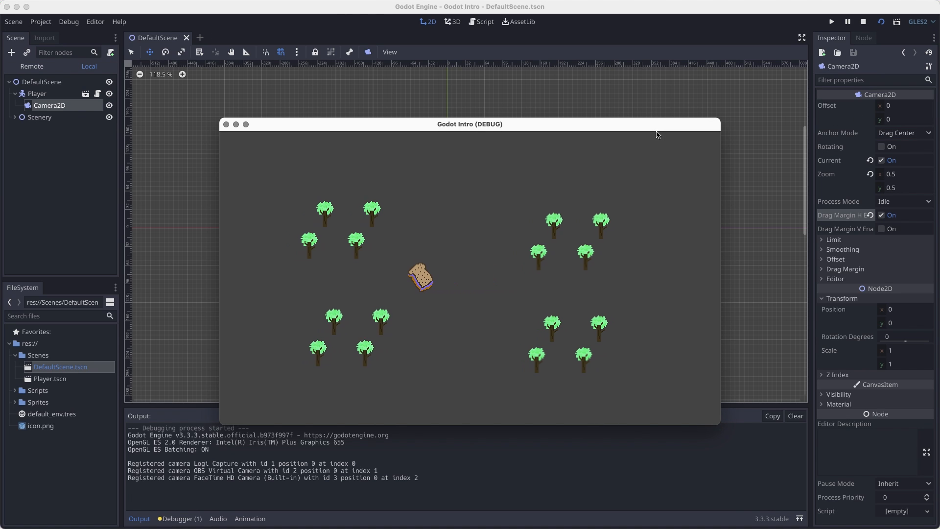
key(Right)
key(Up)
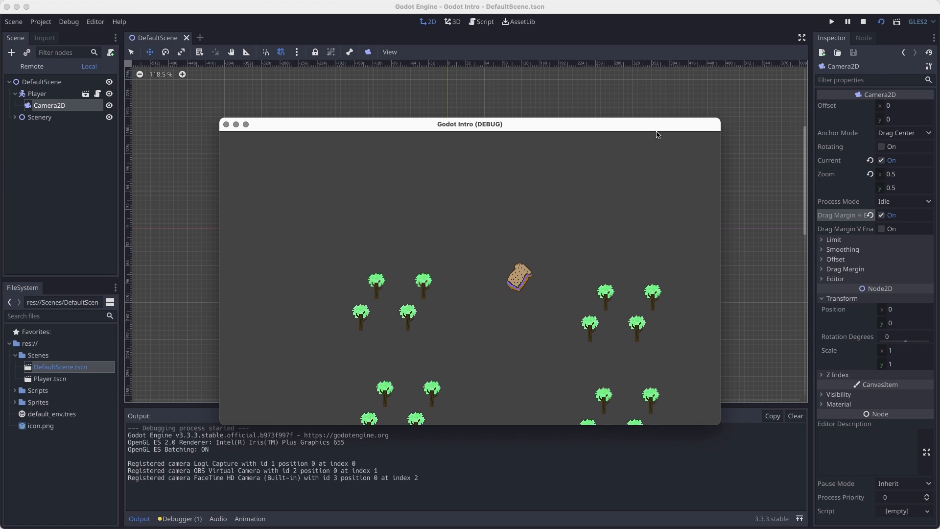
key(Down)
key(Down)
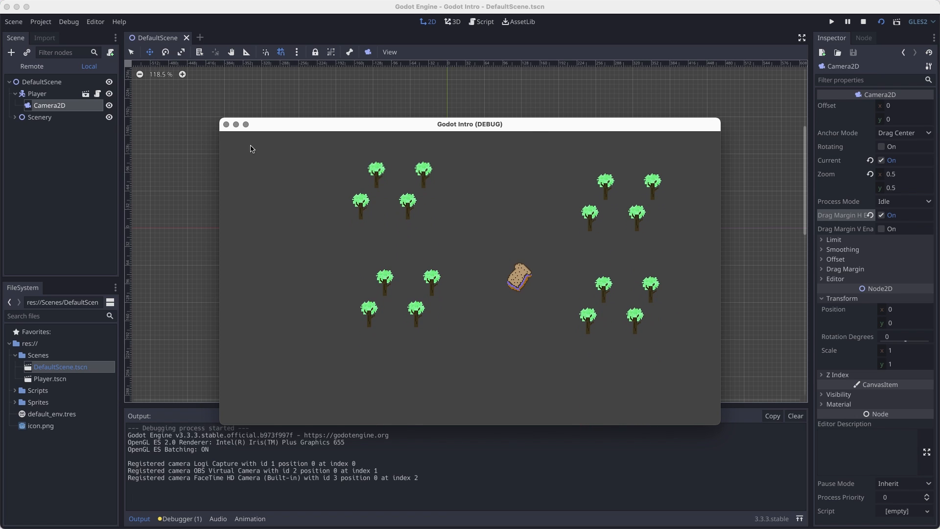
click(226, 124)
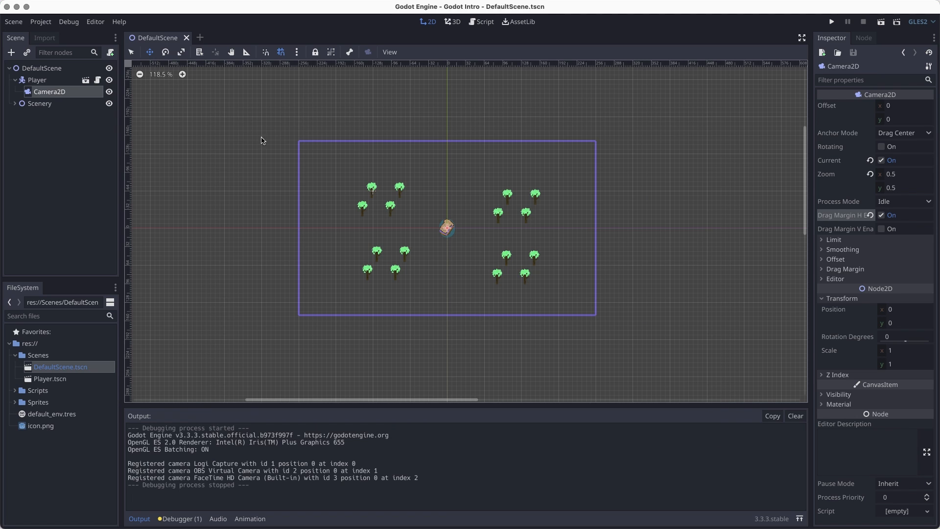
Step: Set the left and right drag margins of Camera2D to 0.5
click(854, 268)
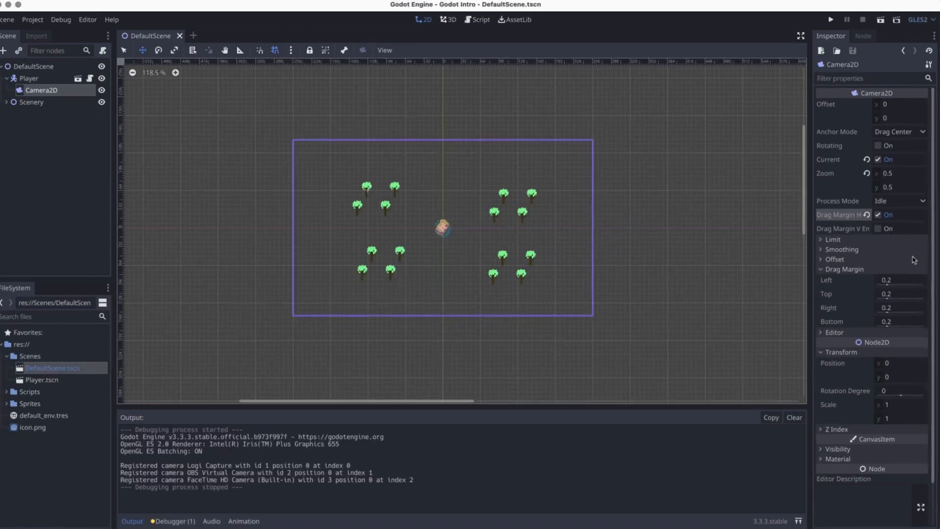
click(887, 312)
text(0.5)
key(Return)
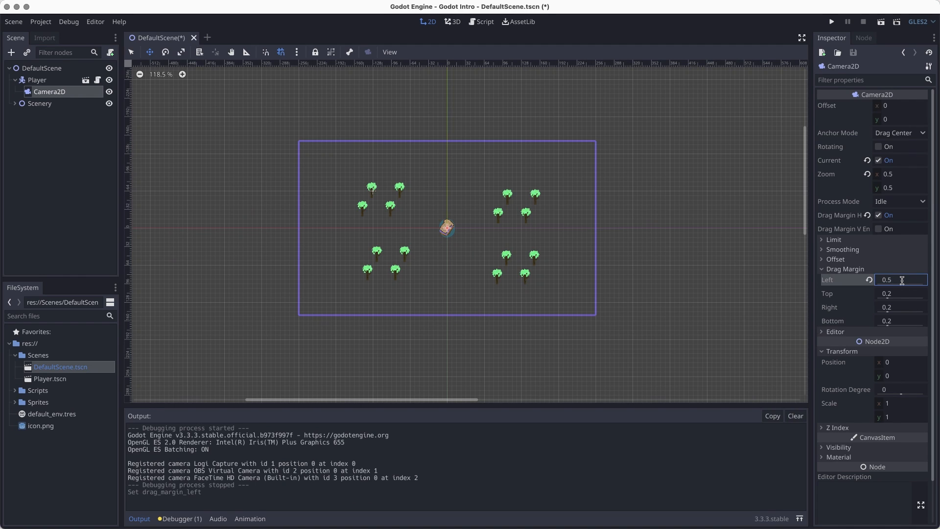
click(902, 308)
text(0.5)
key(Return)
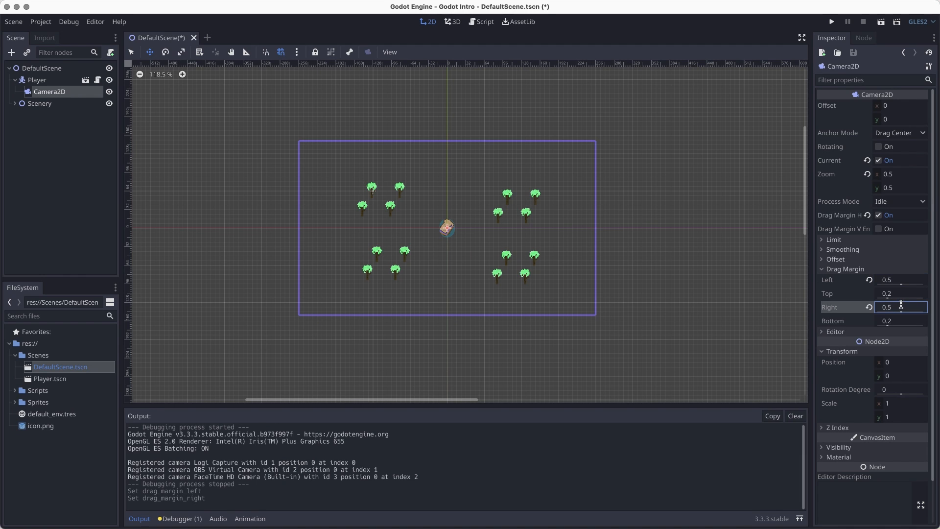
Step: Run DefaultScene, steer the player in all directions to check the camera with the 0.5 horizontal drag margins, and close the game window
click(881, 23)
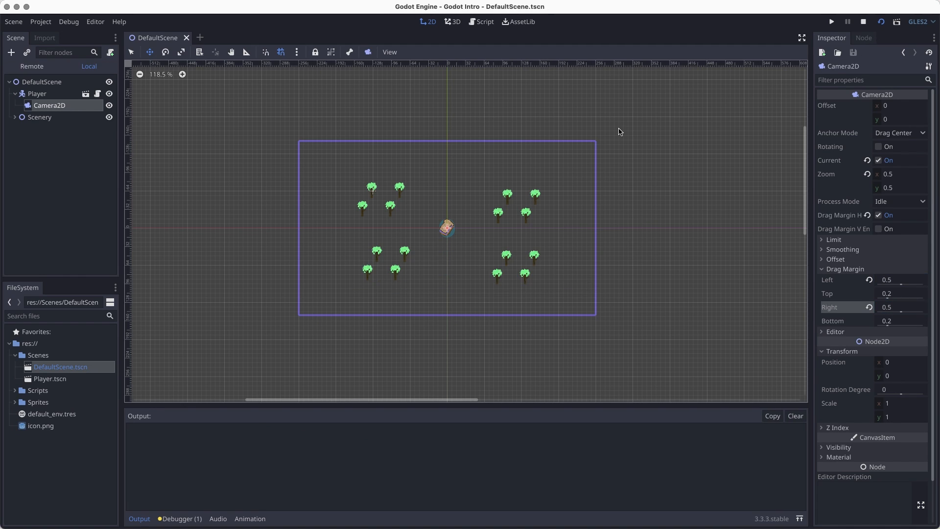
key(Right)
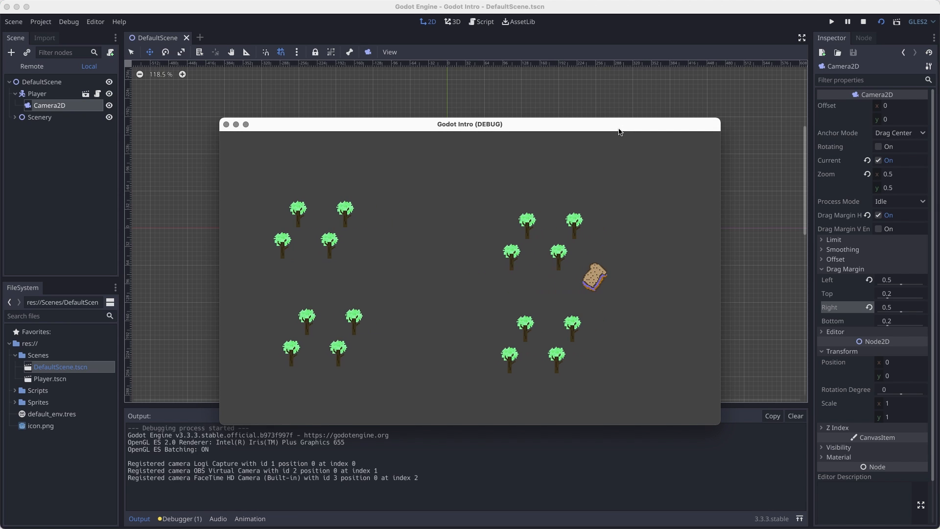
key(Left)
key(Up)
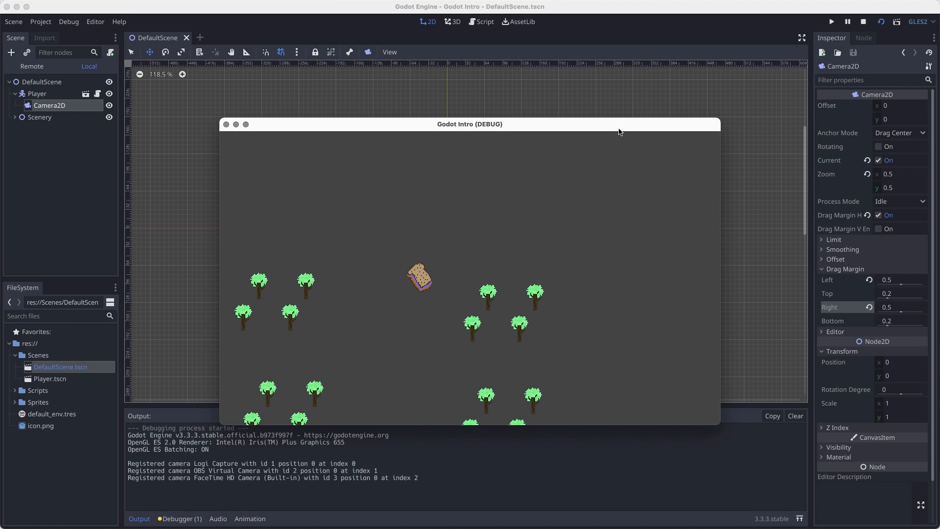
key(Left)
key(Down)
key(Right)
key(Right)
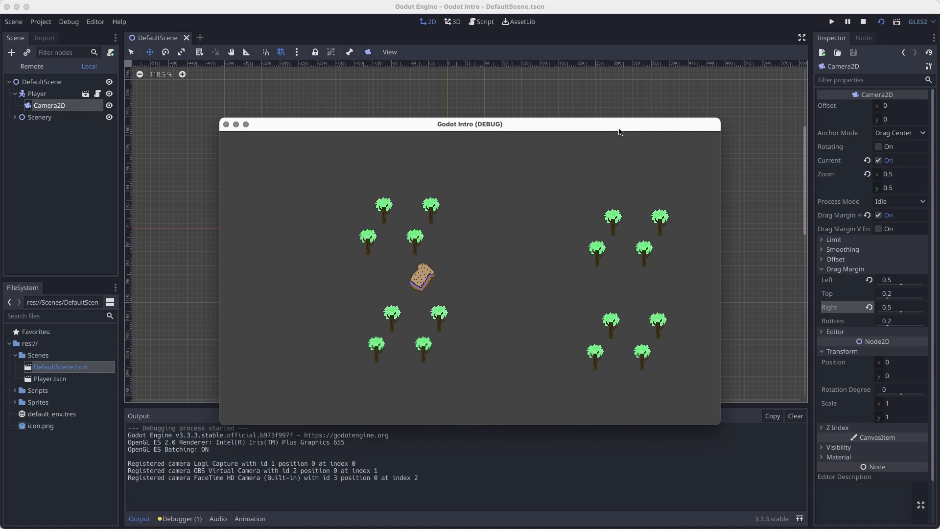
key(Down)
key(Up)
key(Up)
key(Left)
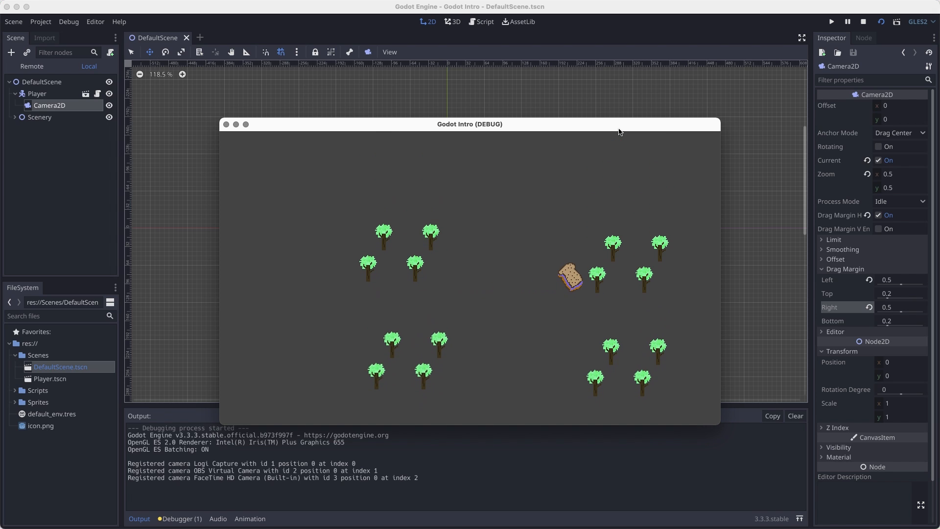
click(226, 125)
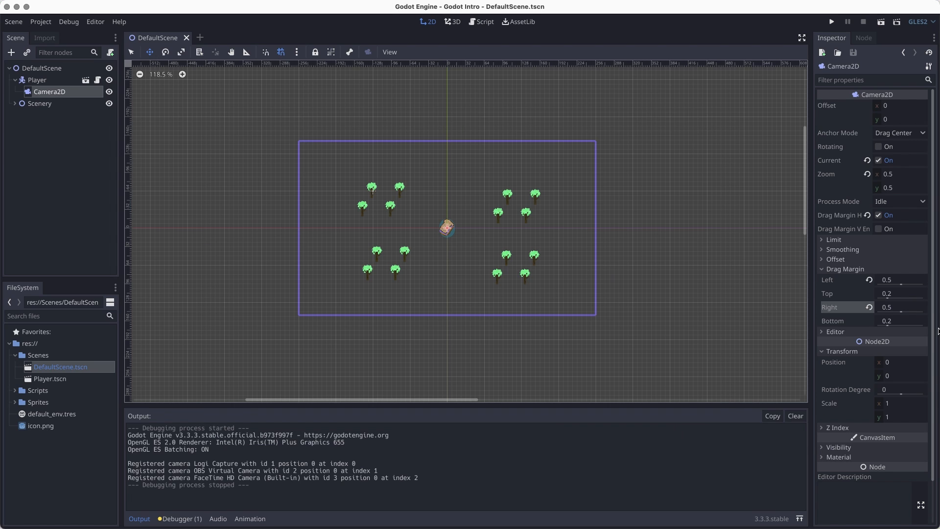
Step: Set the top and bottom limits of Camera2D to 0 and save the scene
click(860, 270)
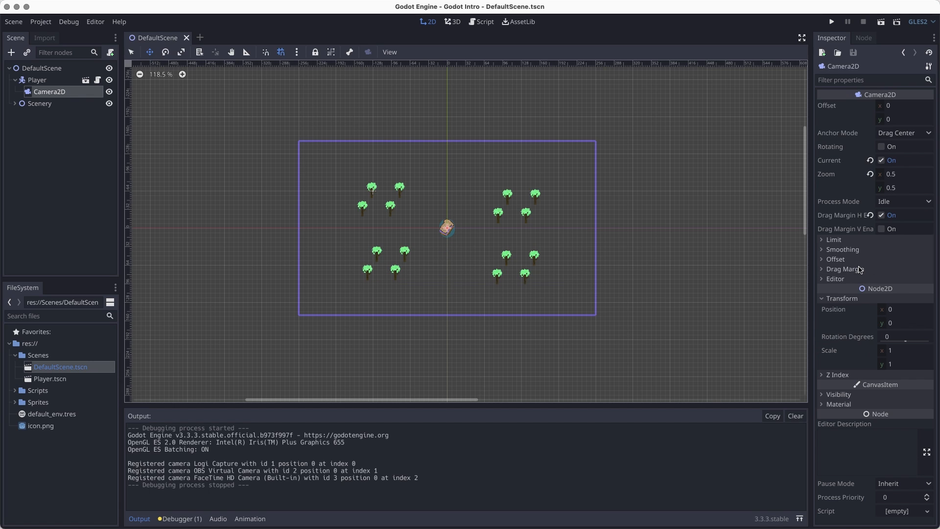
click(850, 240)
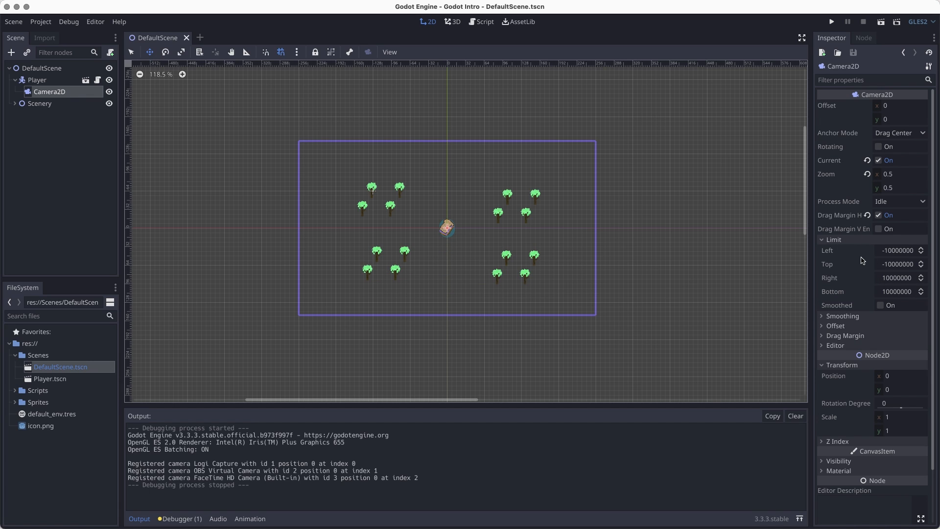
click(894, 265)
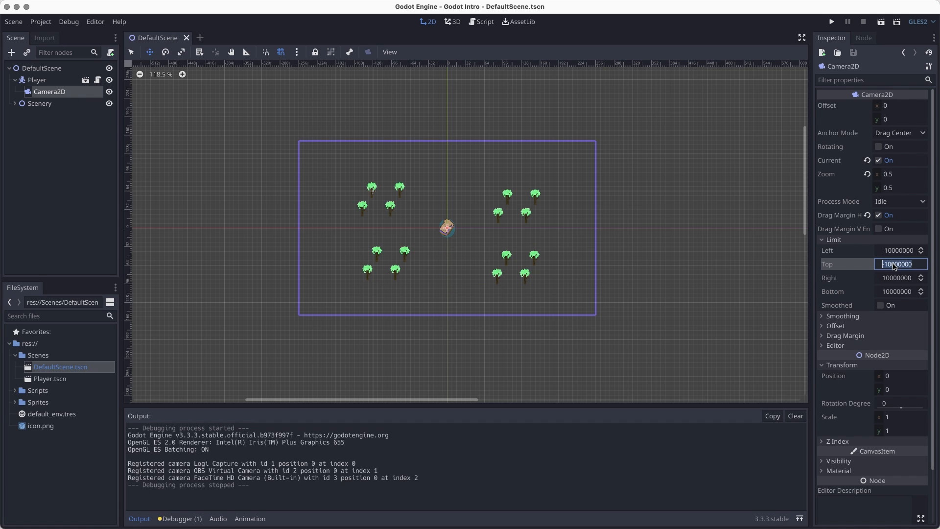
text(0)
key(Return)
key(ctrl+s)
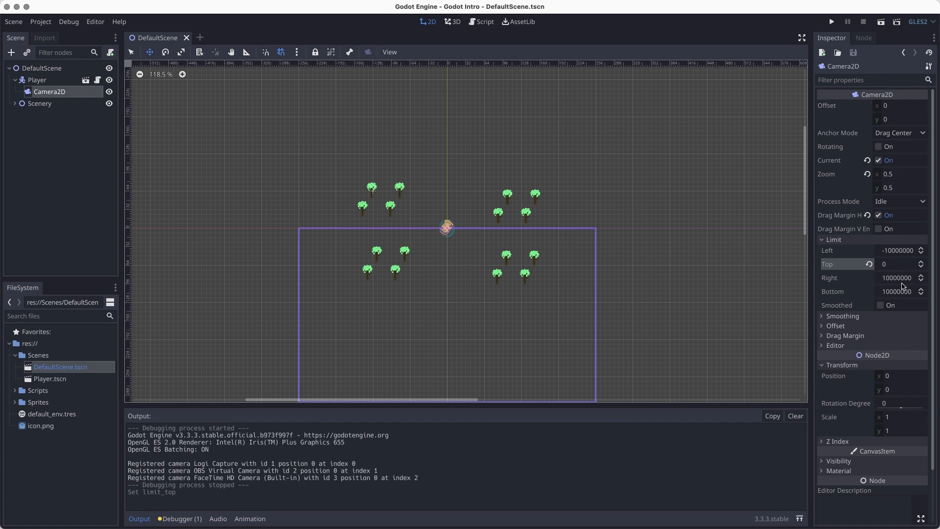
click(900, 293)
text(0)
key(Return)
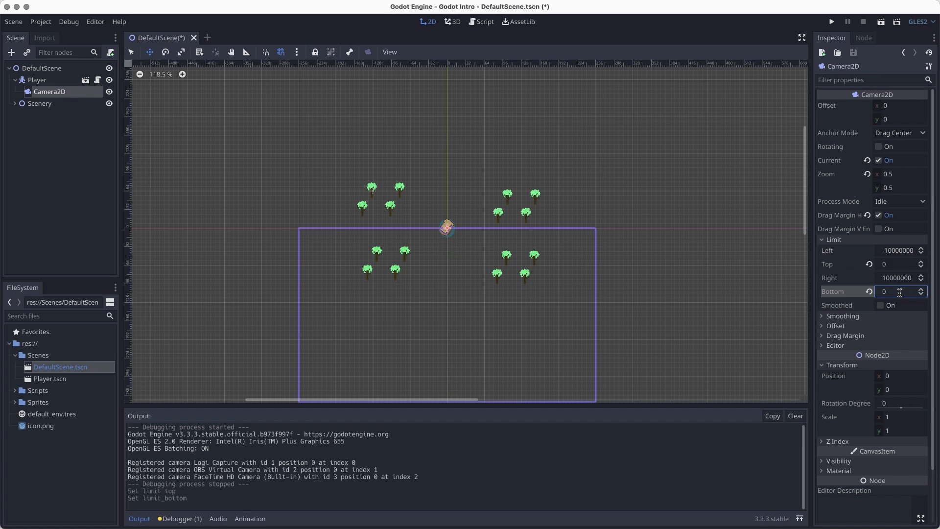
key(ctrl+s)
Step: Run DefaultScene, move the player vertically and horizontally to check how the top and bottom limits constrain the camera, and close the game window
click(882, 23)
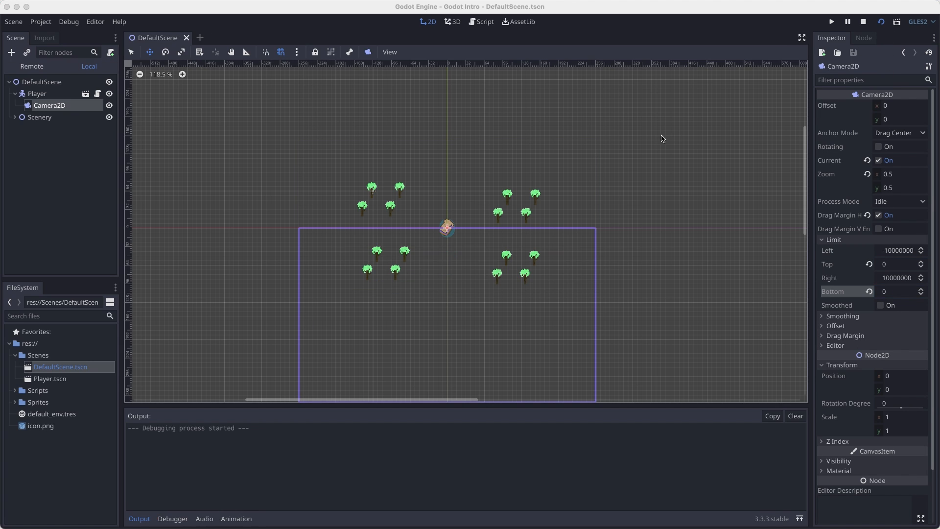
key(Left)
key(Right)
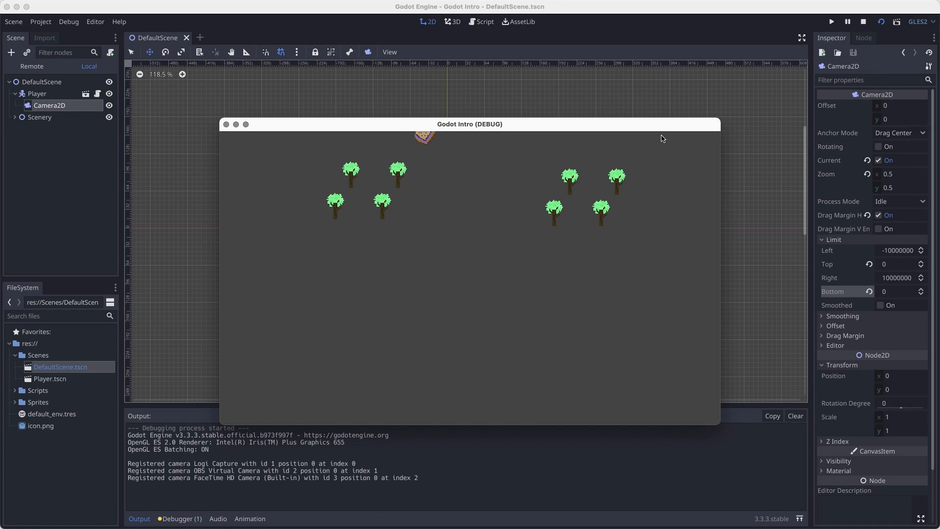
key(Down)
key(Up)
key(Right)
key(Left)
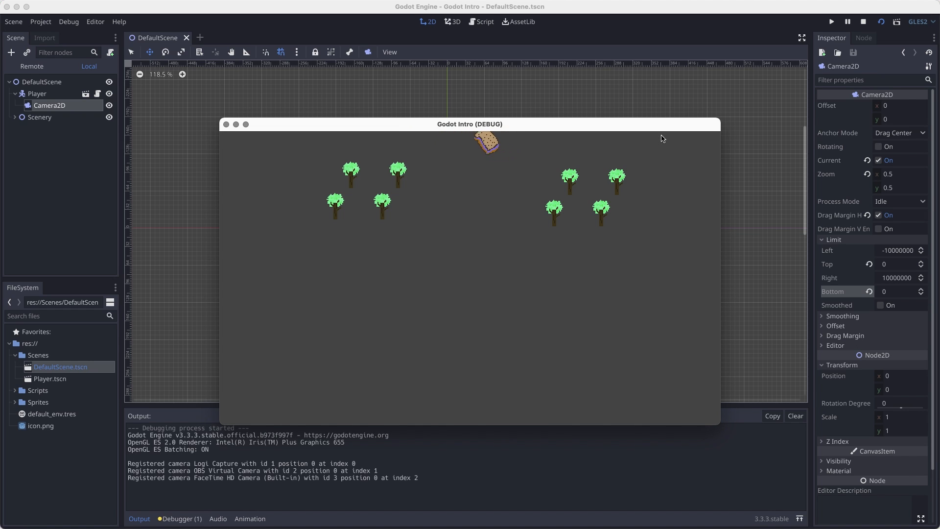
key(Down)
key(Up)
key(Left)
key(Left)
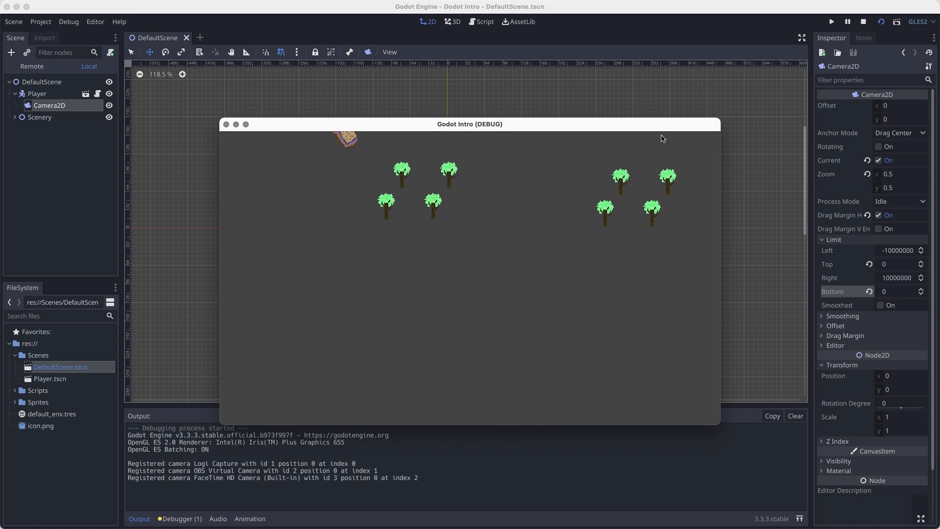
key(Down)
key(Right)
key(Right)
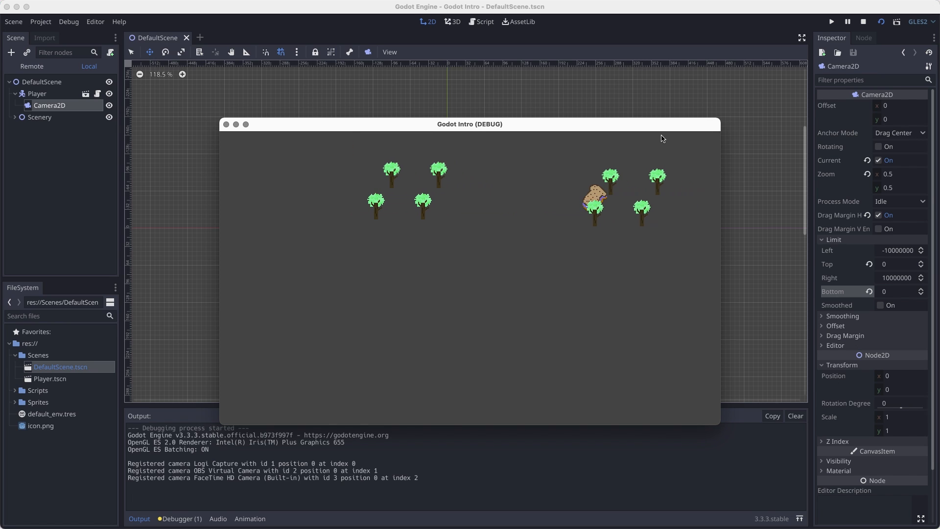
click(226, 124)
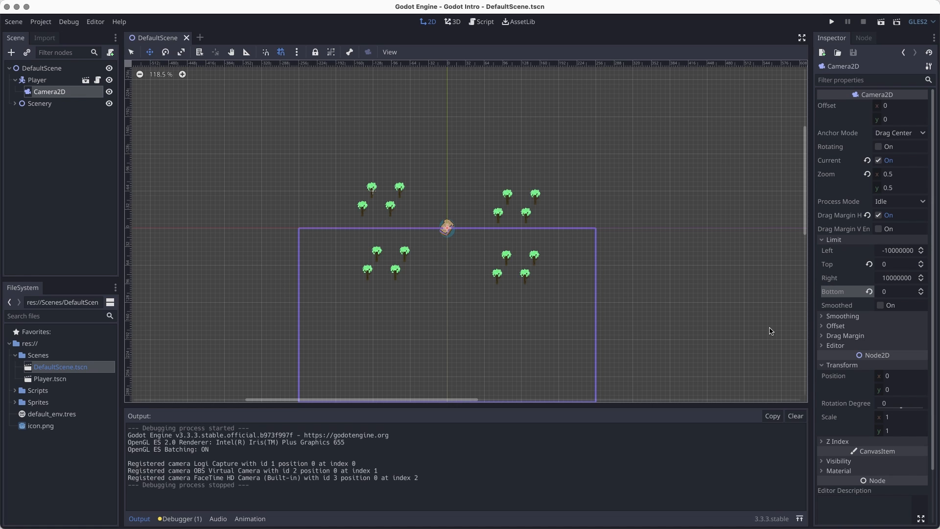
Step: Set the Camera2D limits to 300 for the bottom and -300 for the top, and save the scene
click(904, 265)
click(899, 293)
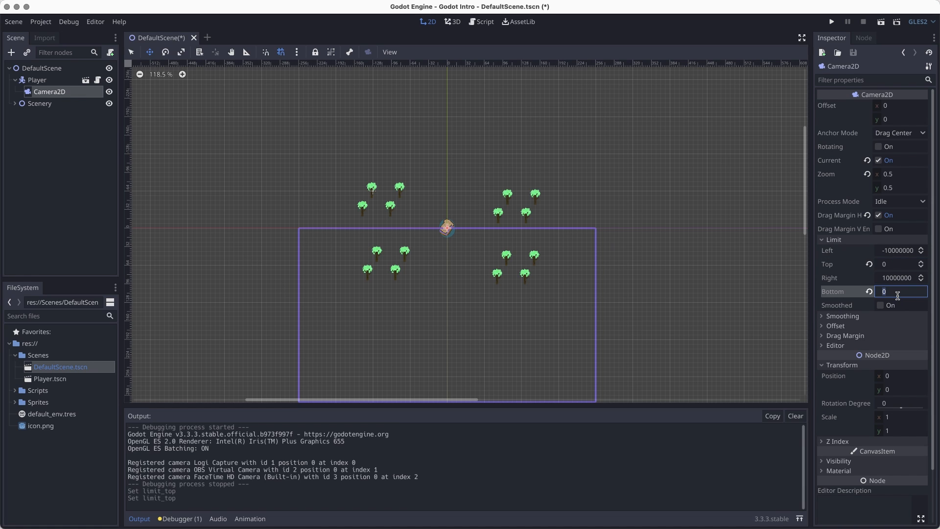
key(Return)
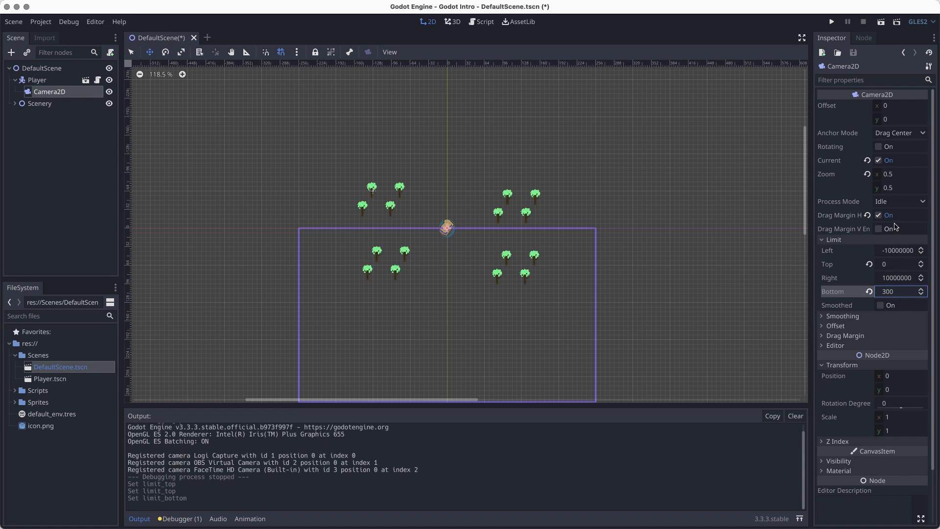
click(894, 265)
text(30)
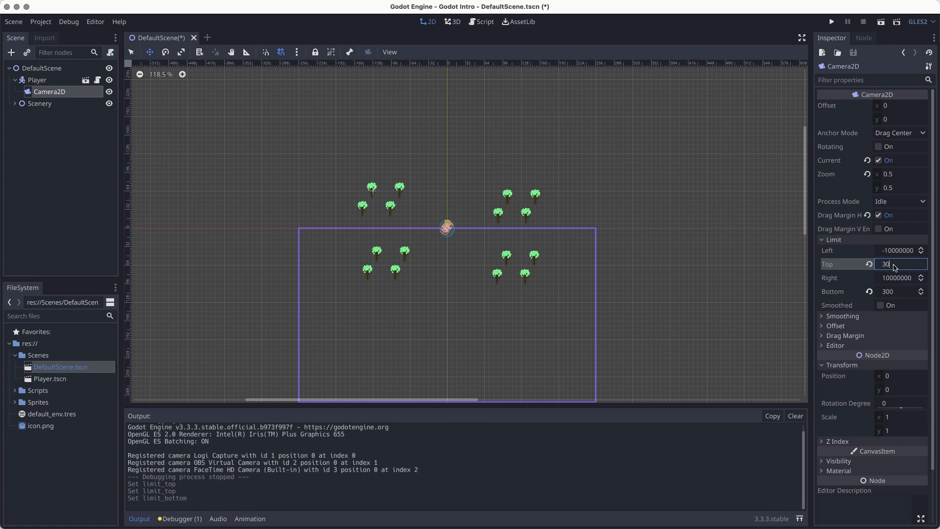
text(0)
key(Return)
click(894, 266)
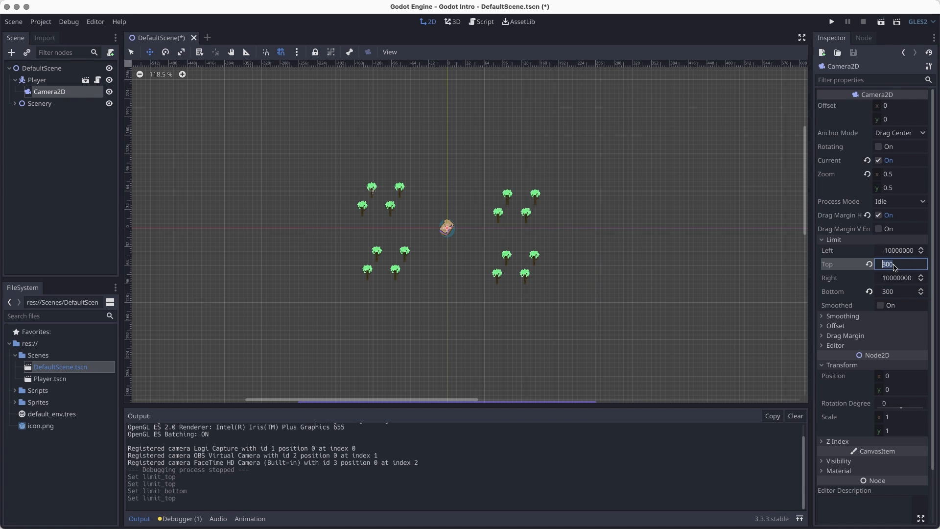
text(-300)
key(Return)
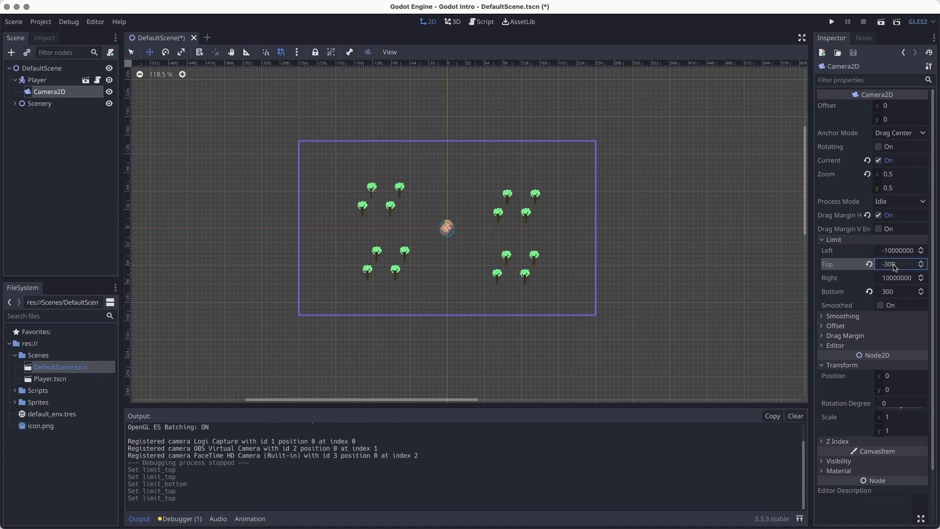
key(ctrl+s)
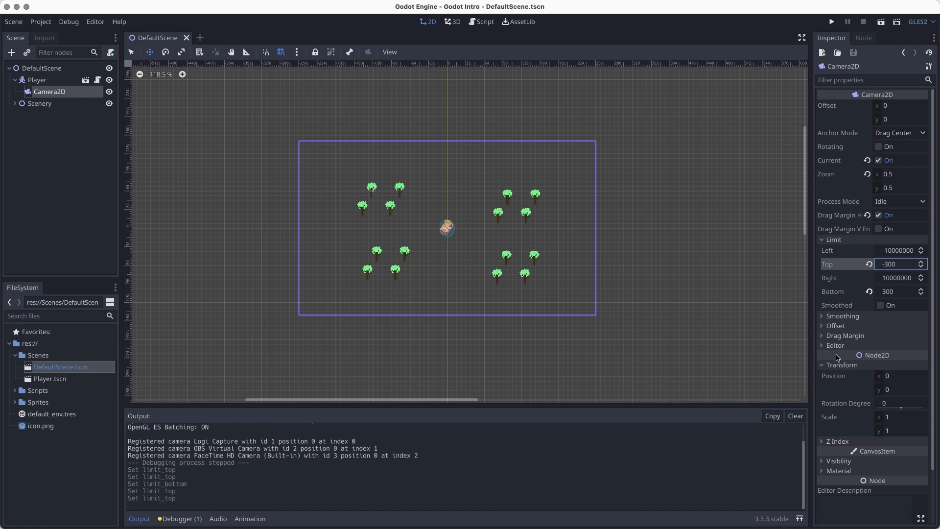
Step: Run DefaultScene, steer the player far up, down and sideways to test the -300 and 300 vertical camera limits, and stop the game
click(880, 22)
key(Left)
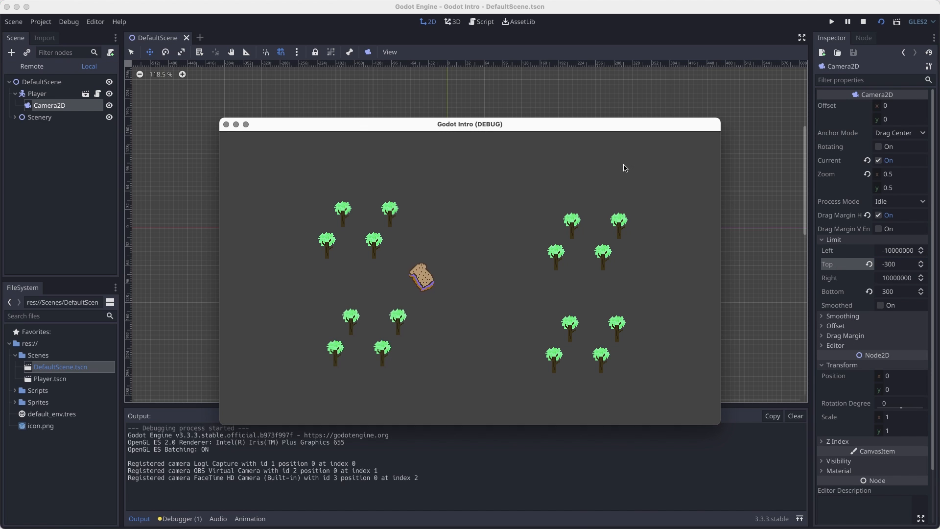
key(Right)
key(Down)
key(Left)
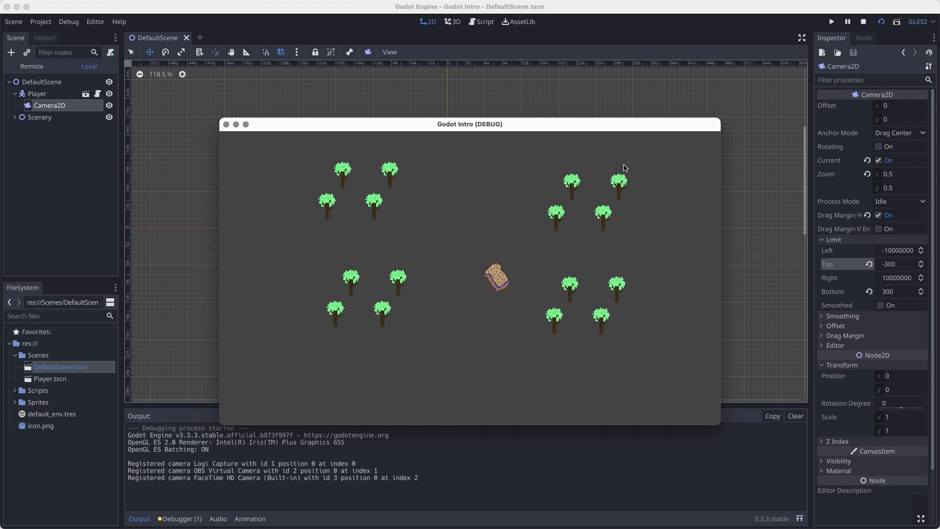
key(Up)
key(Left)
key(Right)
key(Left)
key(Down)
key(Right)
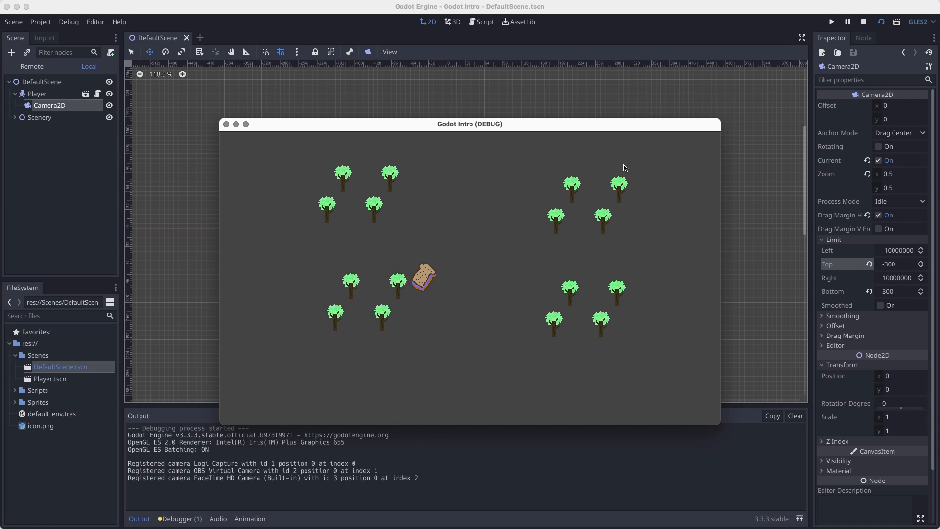
key(Right)
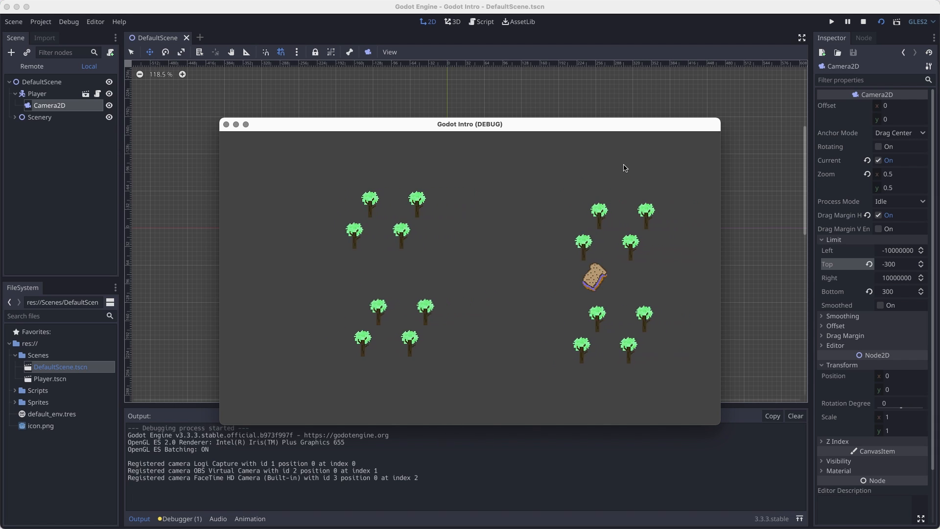
key(Up)
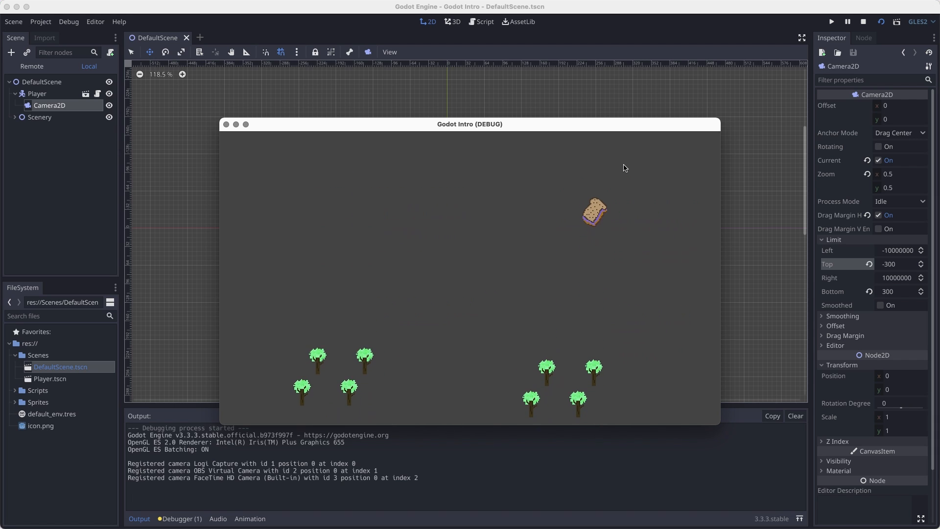
key(Down)
key(Down)
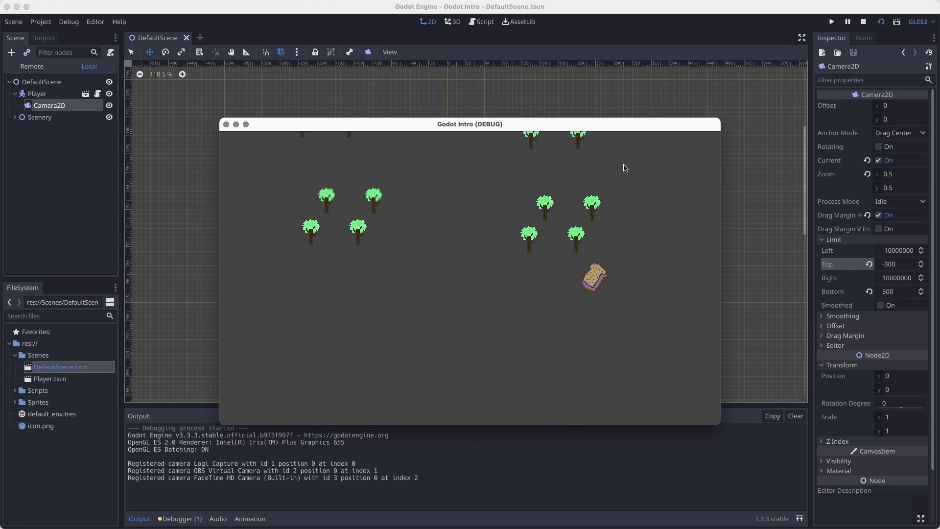
key(Up)
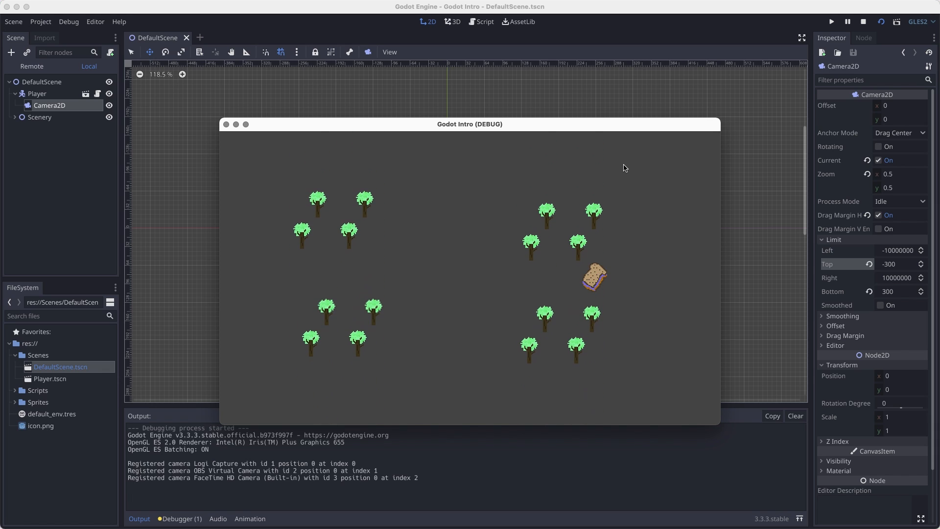
click(864, 23)
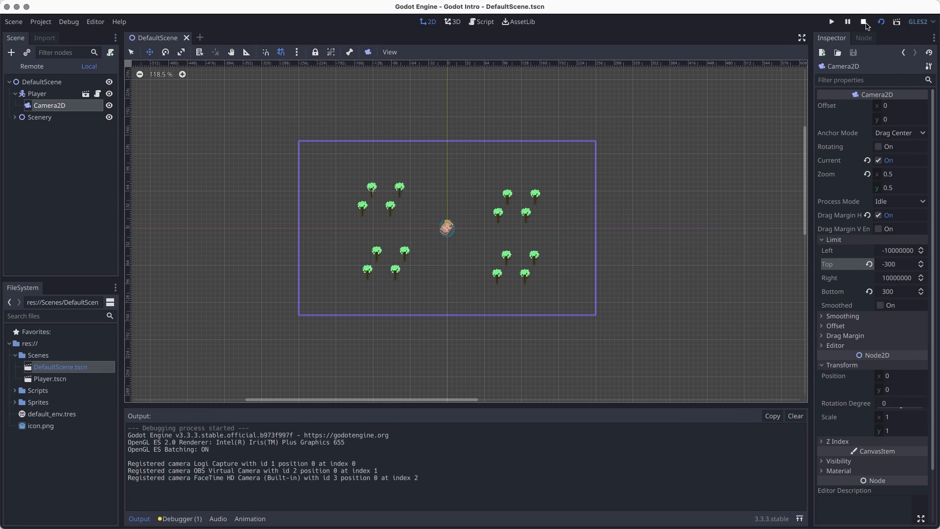
Step: Set the Camera2D limits to 0 for the bottom and -150 for the top, and save the scene
click(906, 264)
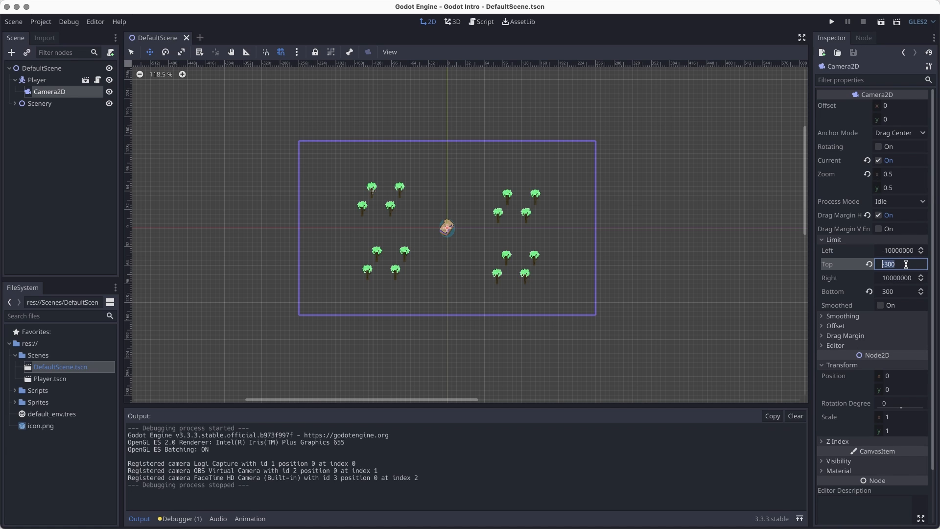
text(0)
key(Return)
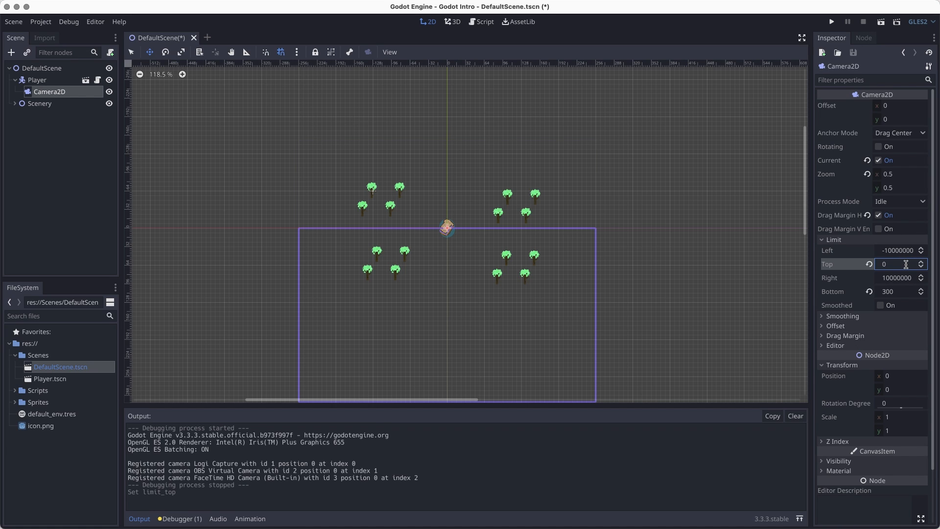
click(899, 292)
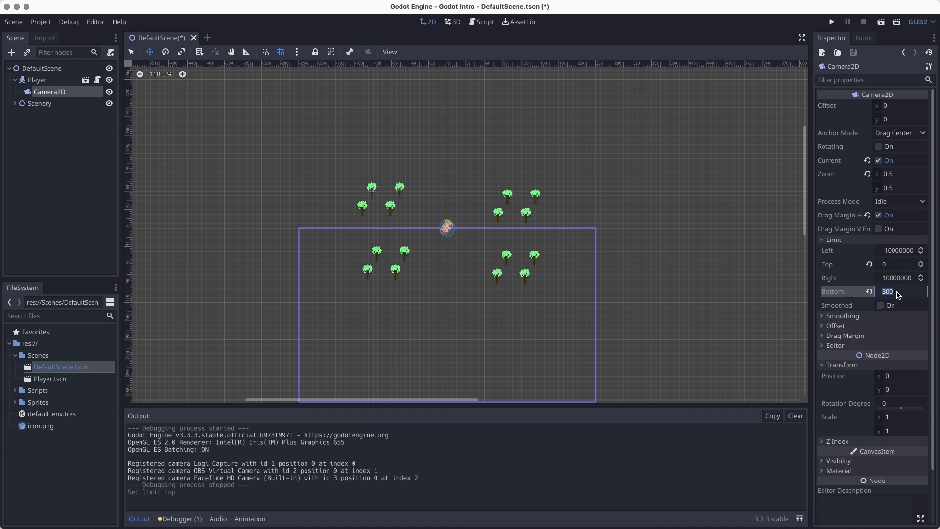
text(0)
key(Return)
click(904, 263)
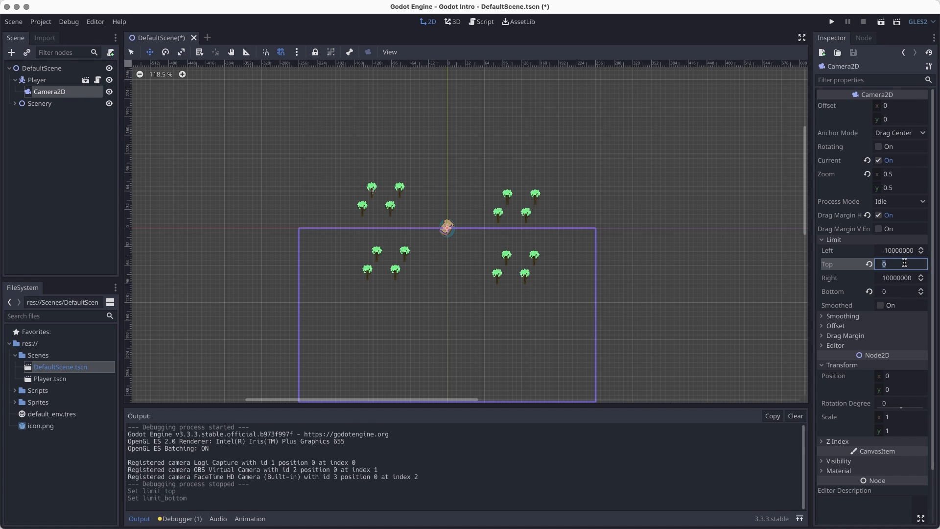
text(-300)
key(Return)
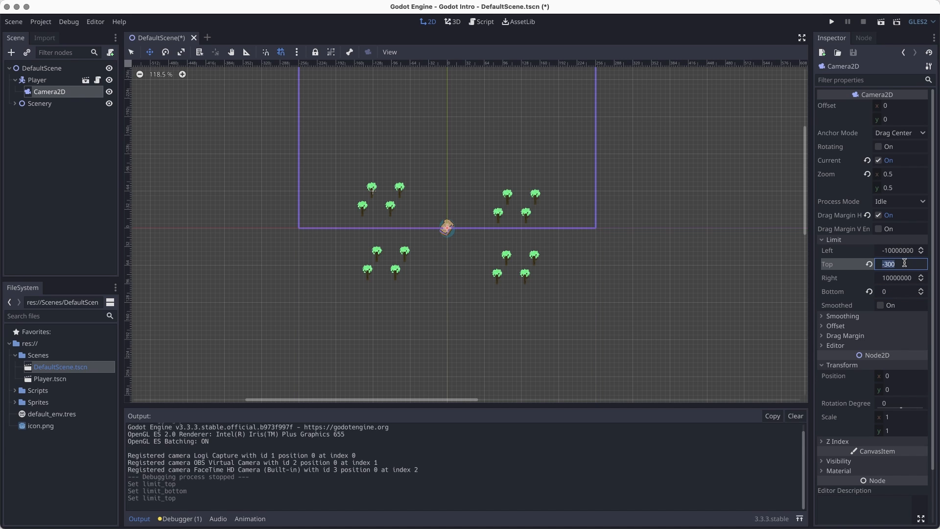
key(Return)
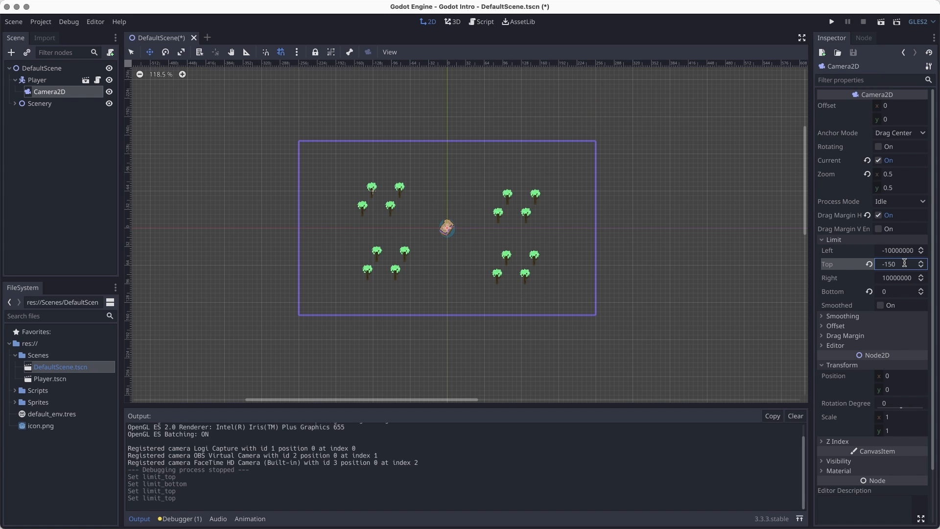
key(super+s)
Step: Run DefaultScene, steer the player in all directions to test the -150 and 0 vertical camera limits, and close the game window
click(881, 22)
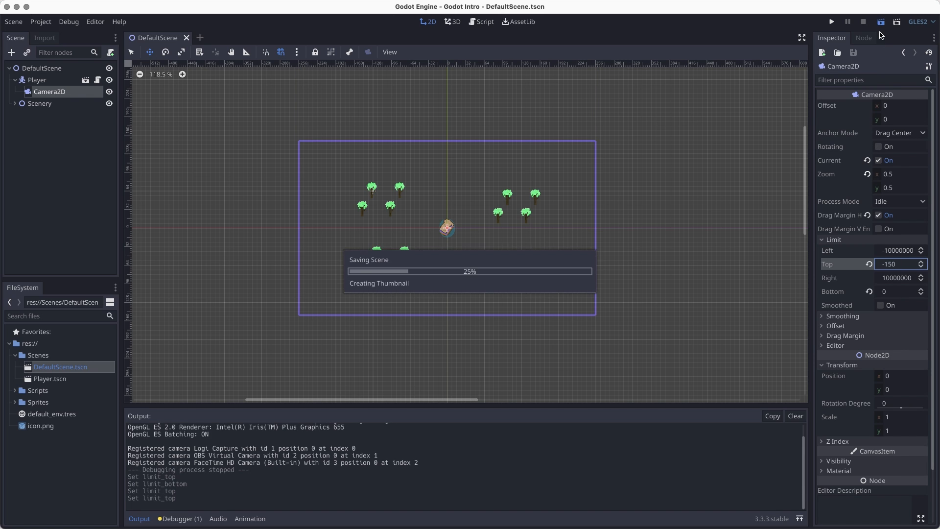
key(Left)
key(Up)
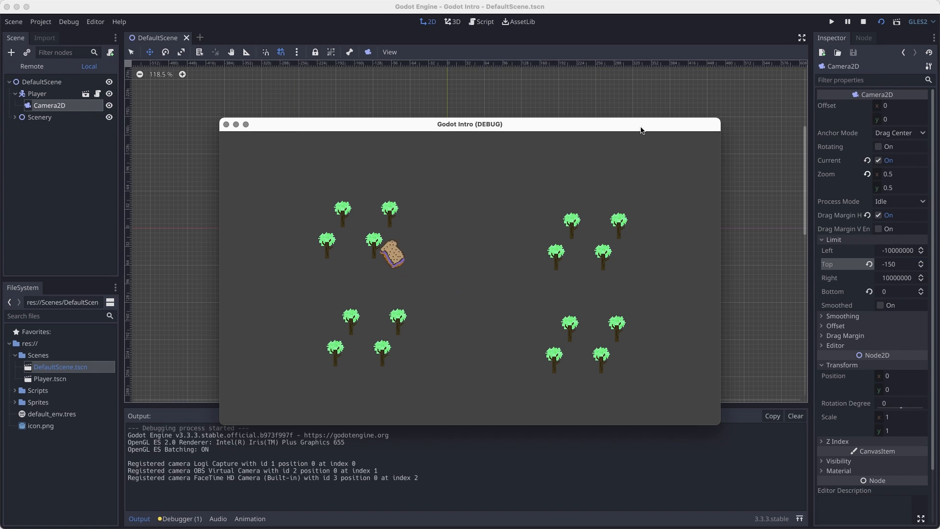
key(Down)
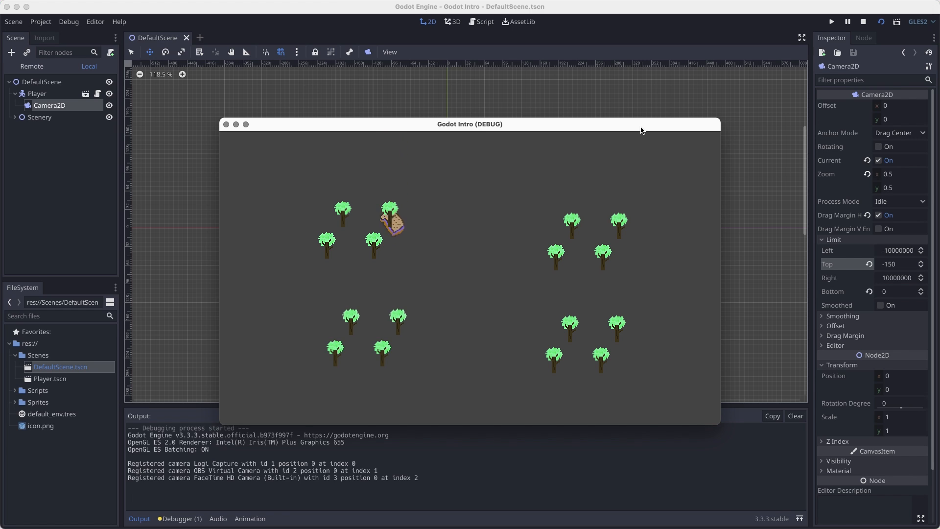
key(Right)
key(Down)
key(Up)
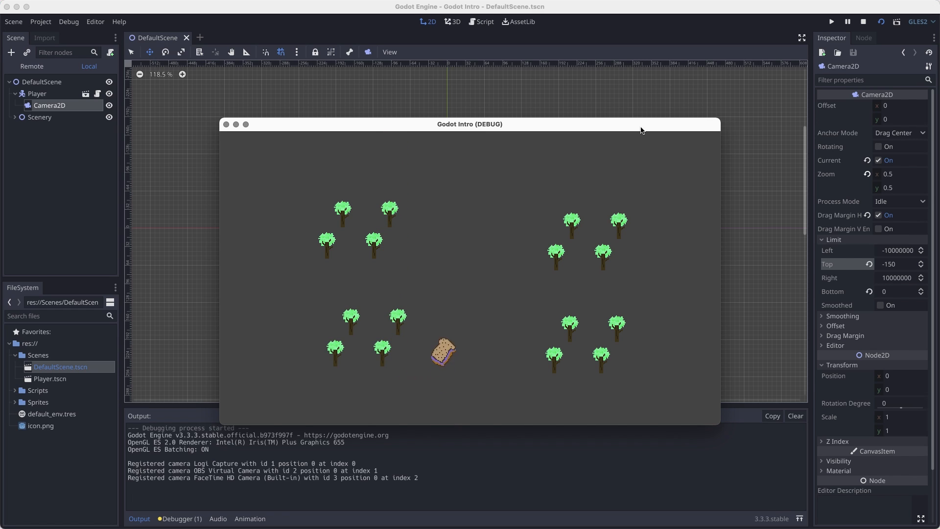
key(Left)
key(Right)
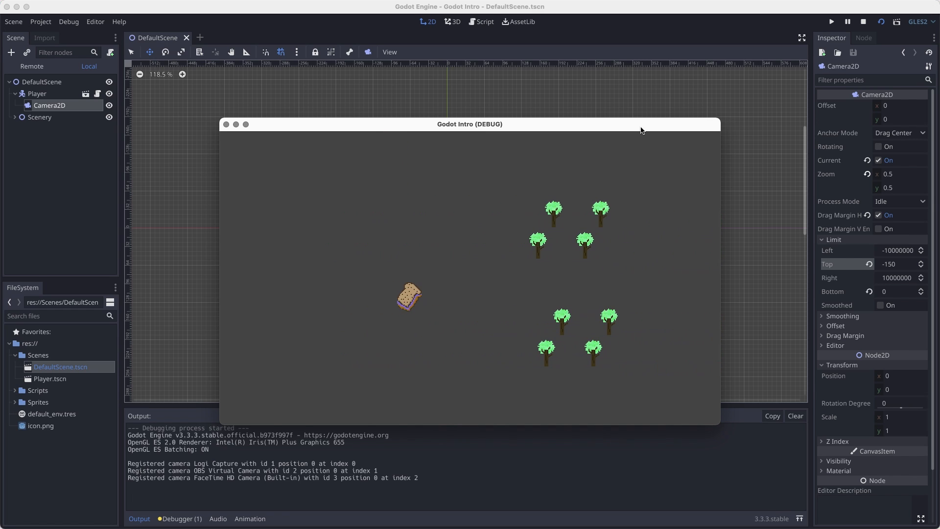
key(Up)
key(Down)
key(Up)
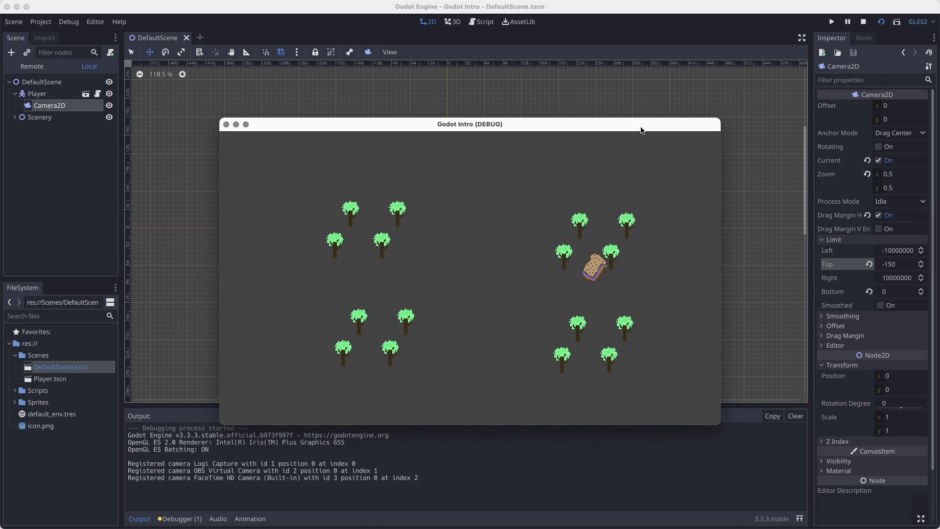
key(Down)
key(Up)
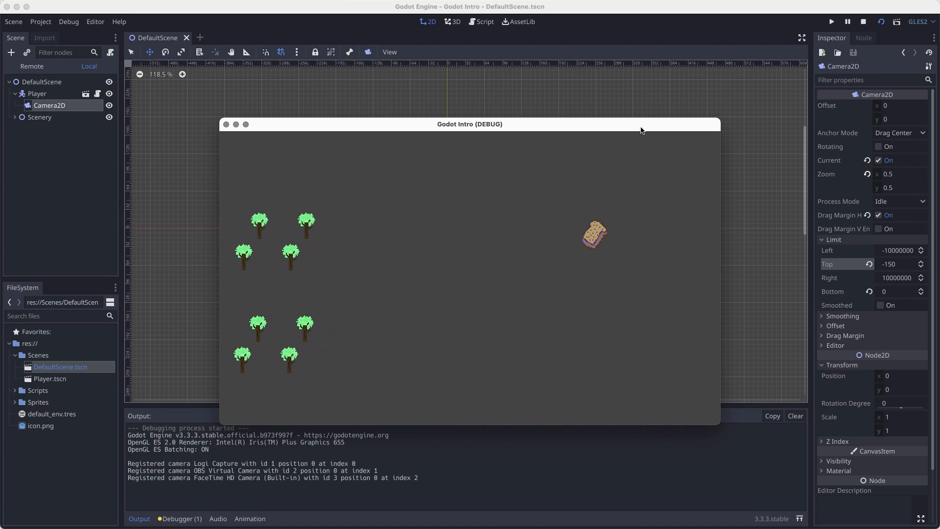
key(Down)
key(Left)
key(Left)
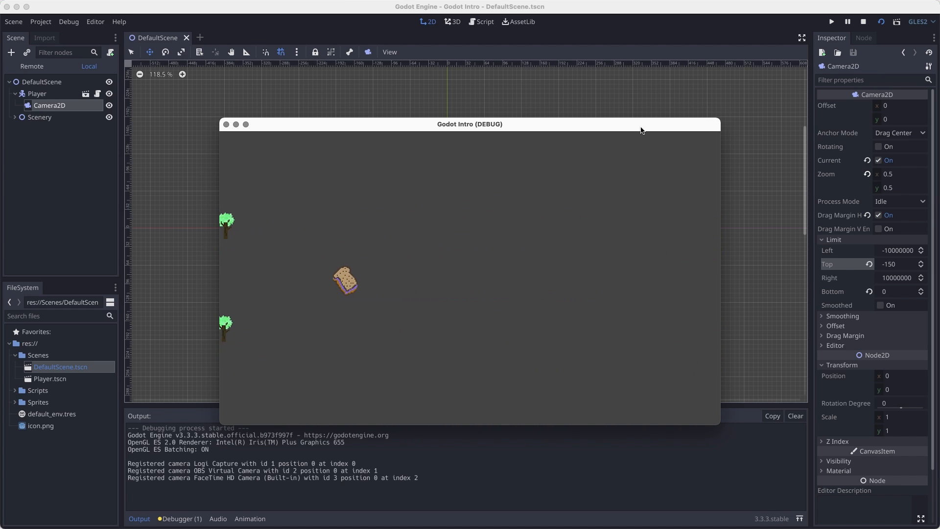
key(Left)
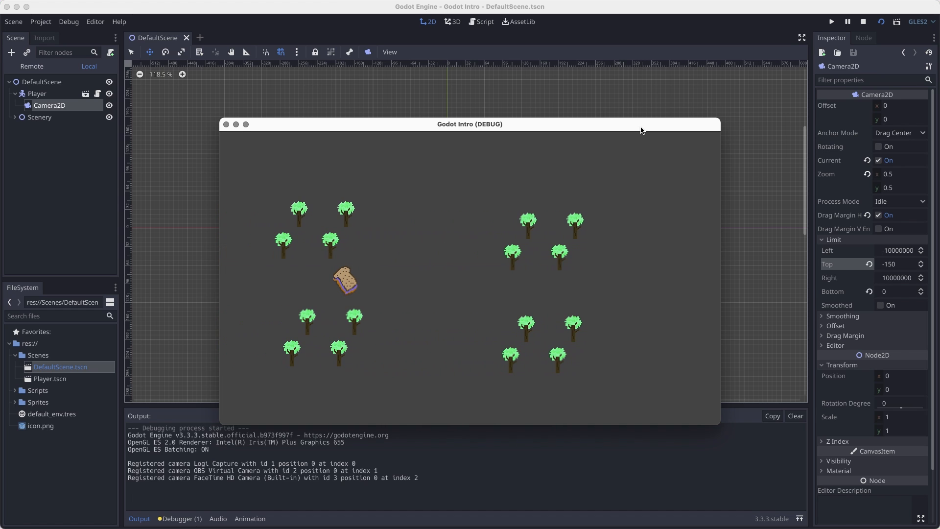
click(226, 124)
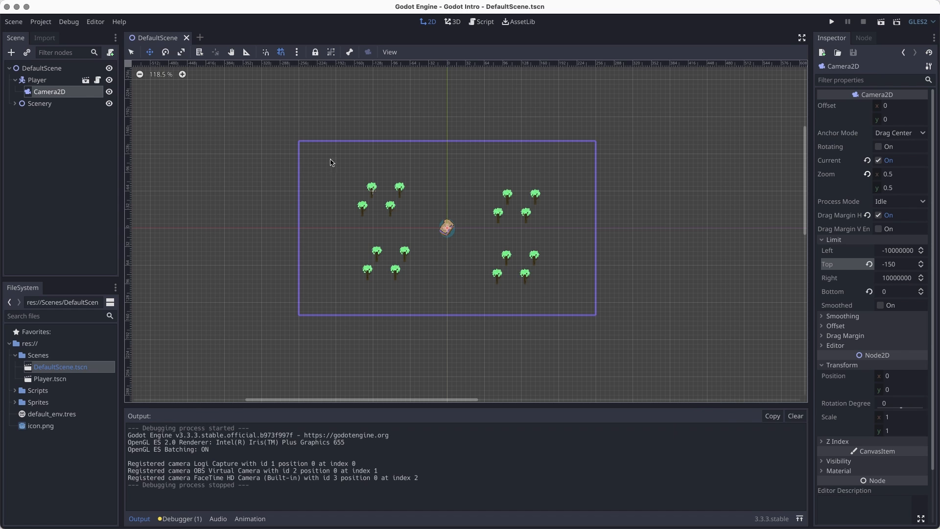
Step: Reset the top and bottom limits and the horizontal drag margin settings of Camera2D to their defaults
click(869, 291)
click(869, 264)
click(852, 241)
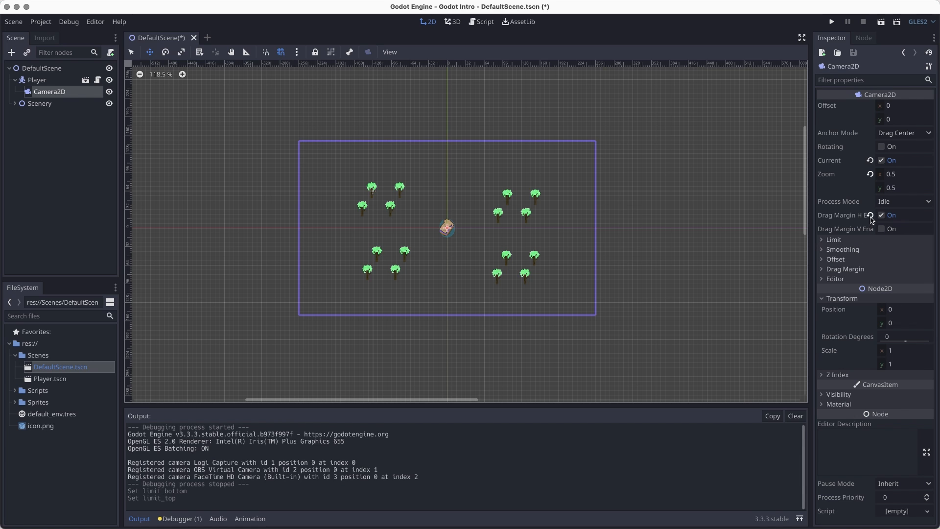
click(869, 215)
click(854, 298)
click(853, 269)
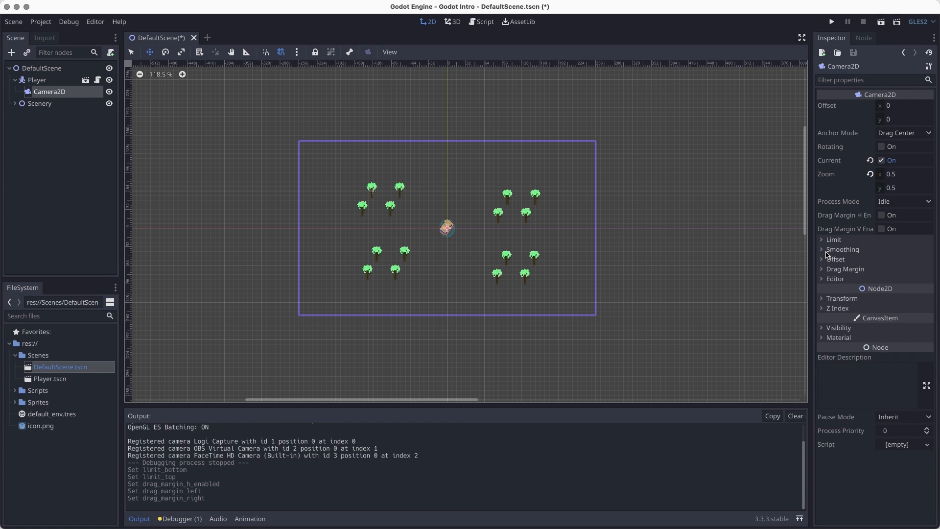
Step: Turn on the horizontal drag margin and smoothing for Camera2D
click(826, 252)
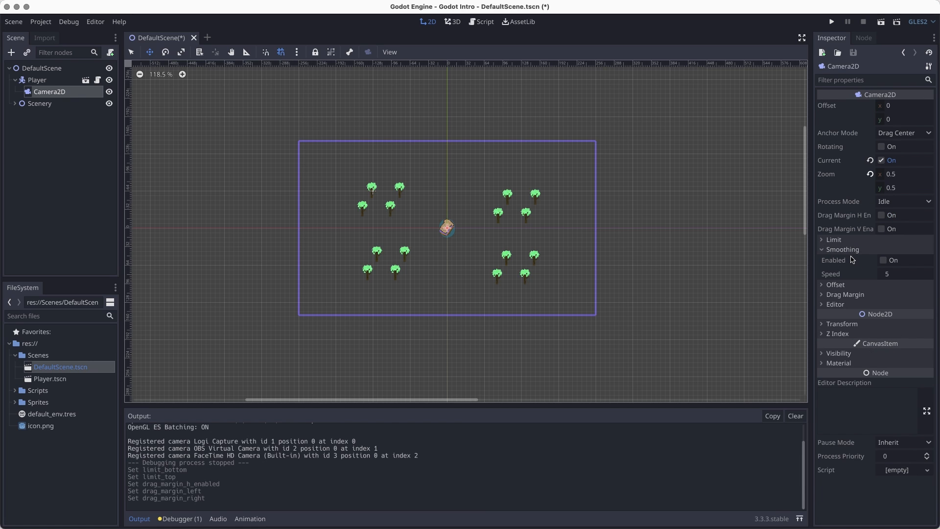
click(882, 216)
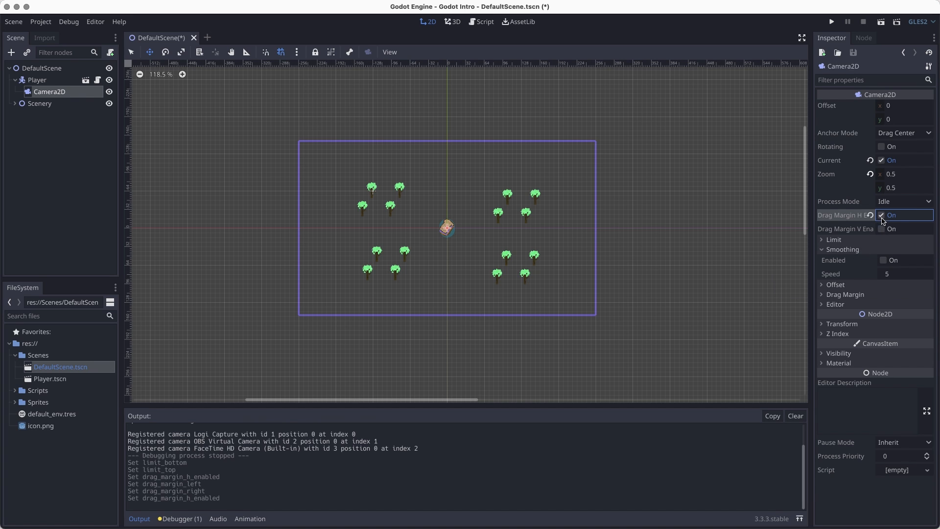
click(883, 261)
click(900, 275)
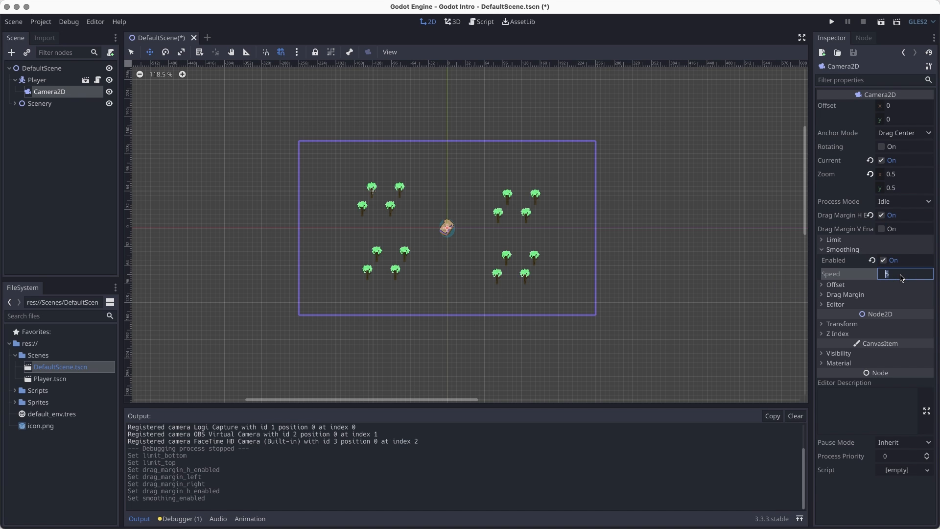
Step: Run DefaultScene, move the player right, up and left to test camera smoothing at speed 5, and close the game window
click(882, 22)
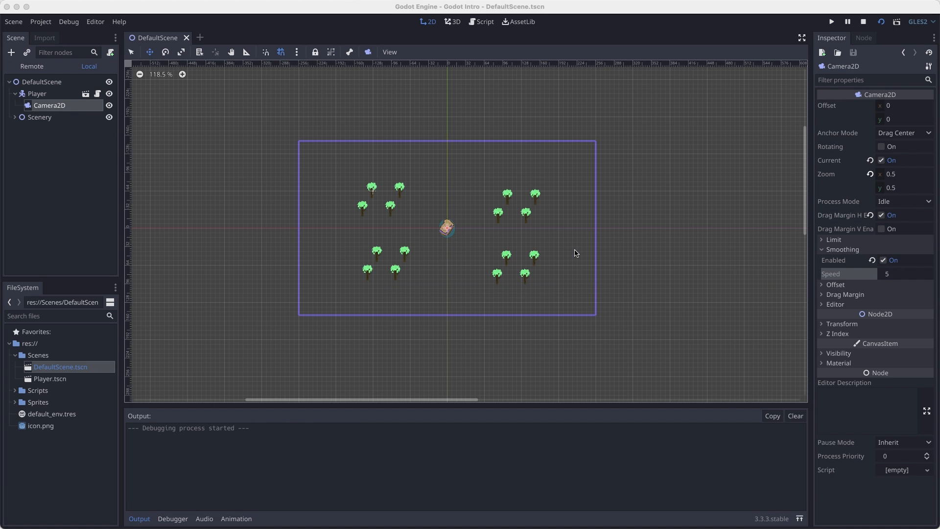
key(Right)
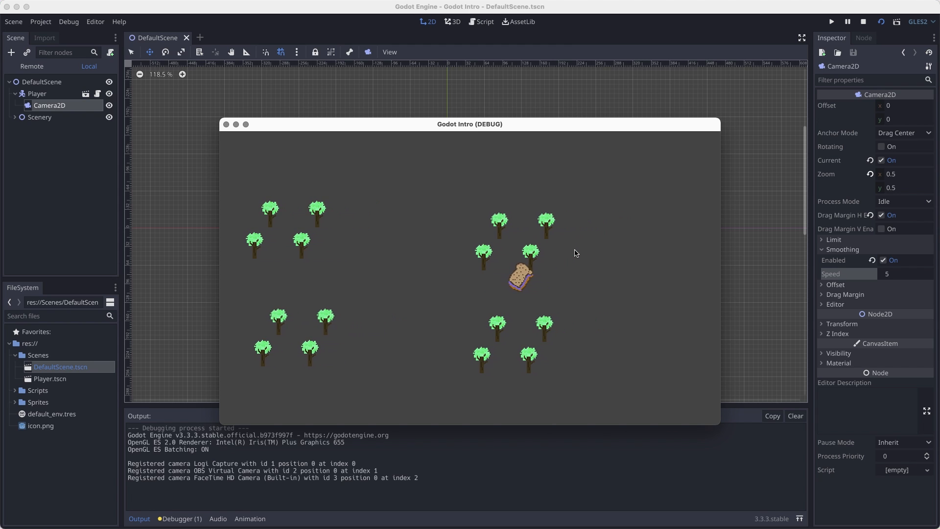
key(Up)
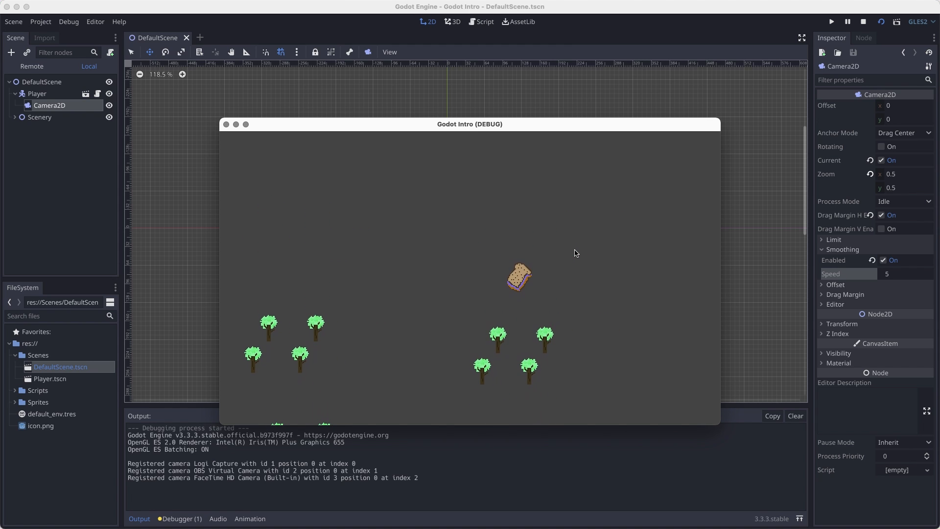
key(Left)
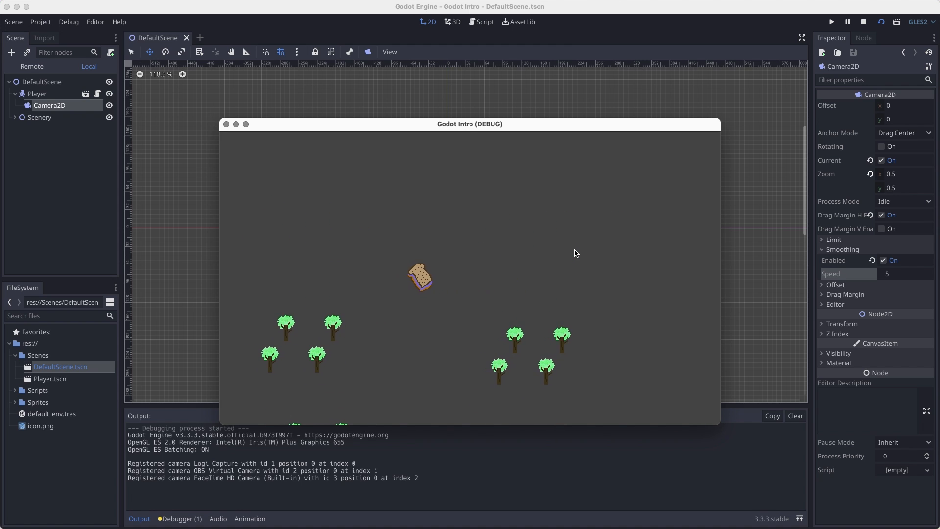
click(226, 125)
Step: Set the smoothing speed of Camera2D to 10
click(902, 275)
text(10)
key(Return)
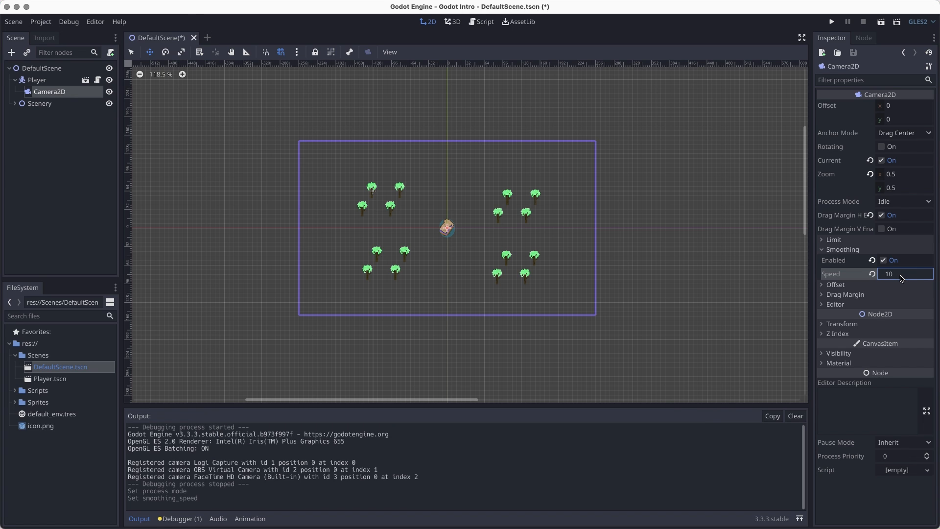
Step: Run DefaultScene and move the player up and sideways to test camera smoothing at speed 10
click(881, 22)
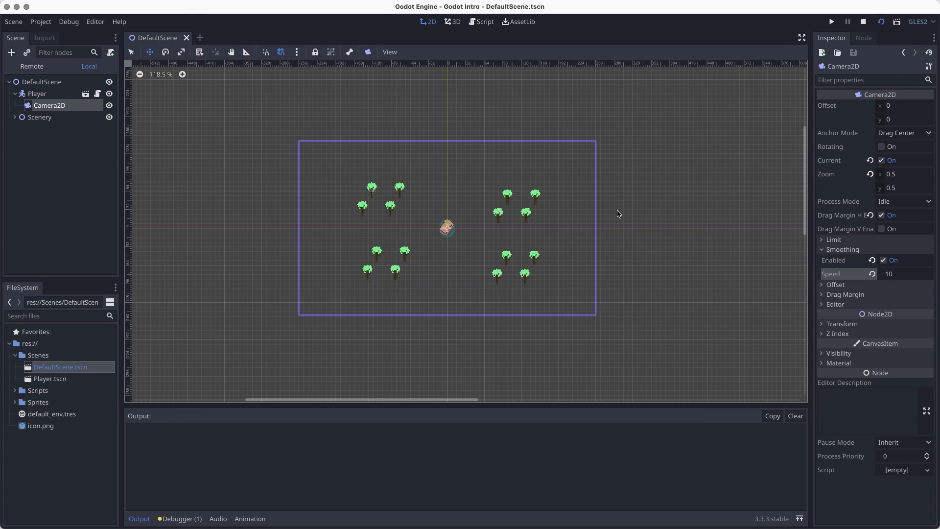
key(Up)
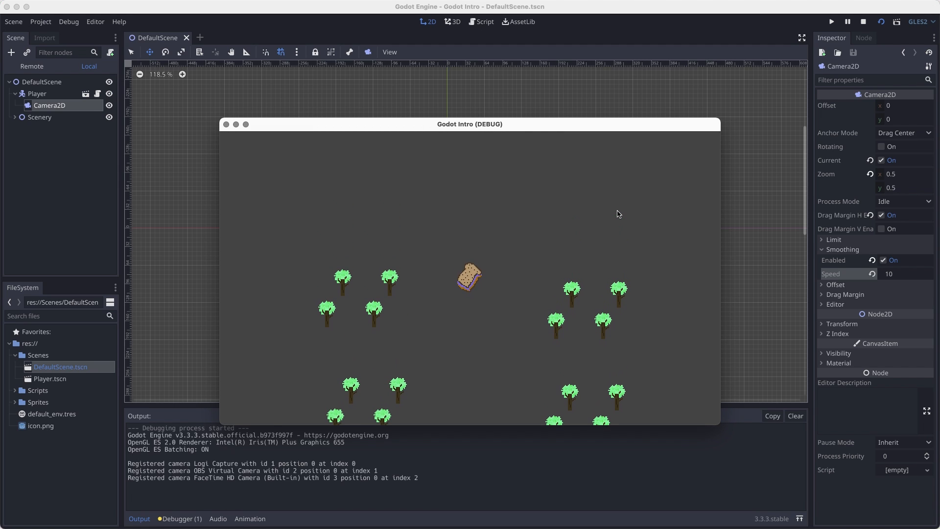
key(Right)
key(Left)
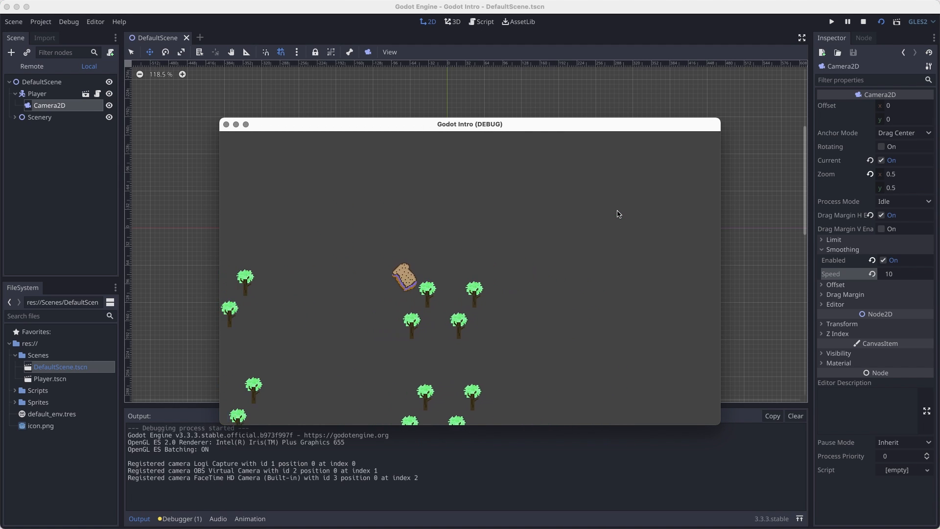
key(Right)
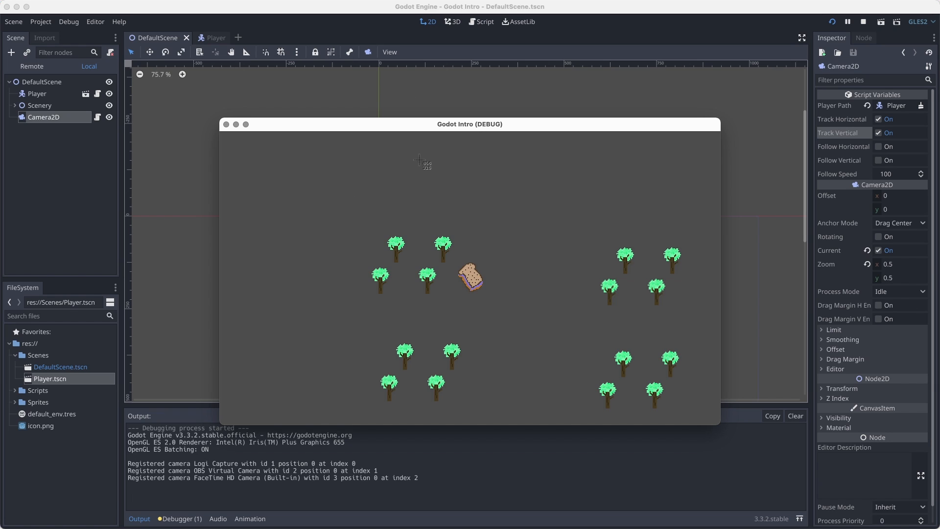
Step: Capture a screenshot of the running Godot Intro game window
key(space)
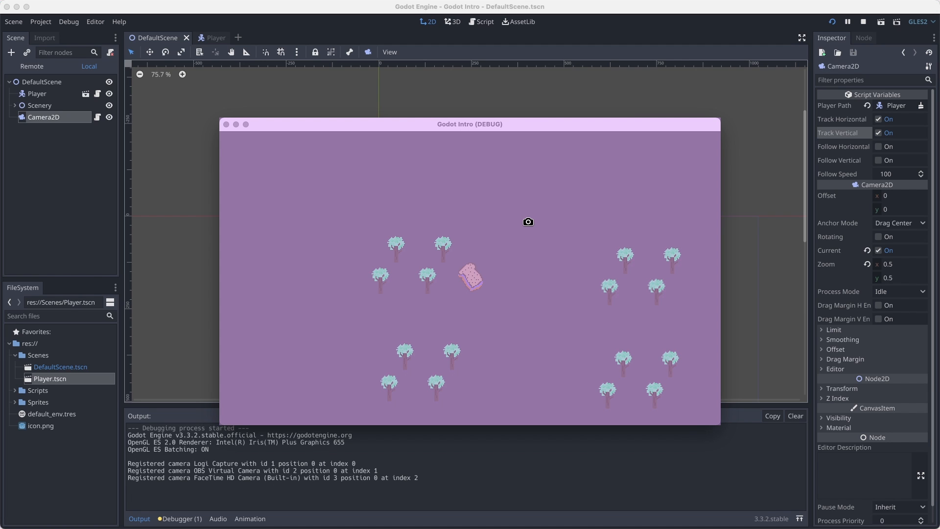
click(489, 211)
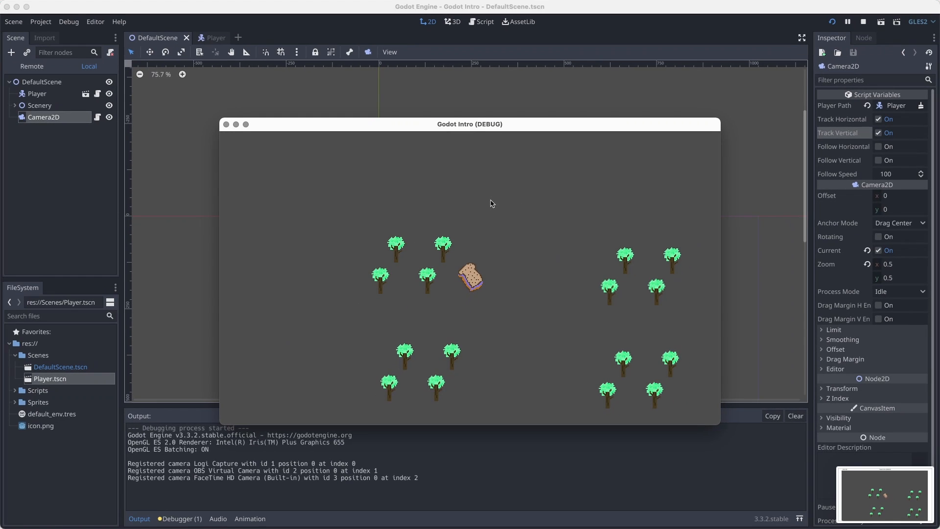
key(shift+super+4)
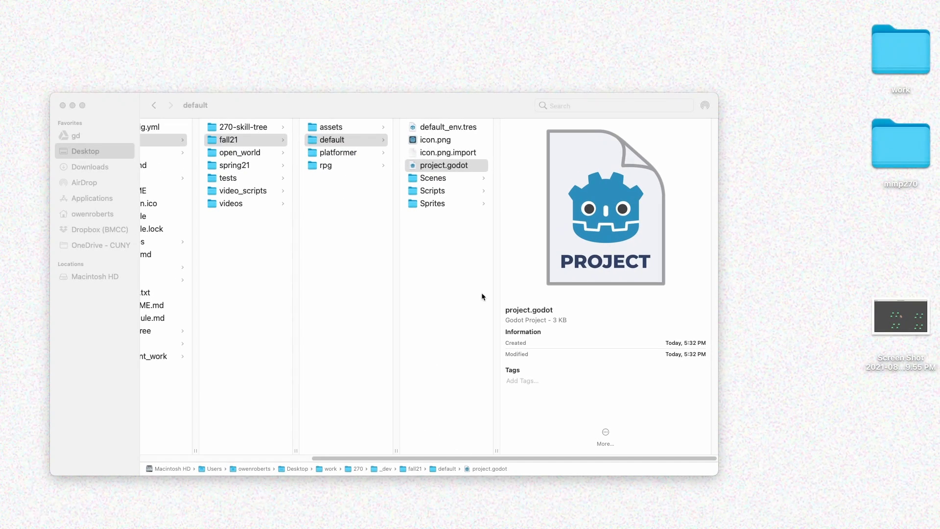
Step: Close the Finder window and switch to the browser to start a new post on the MMP 270 OpenLab site
click(307, 102)
key(super+w)
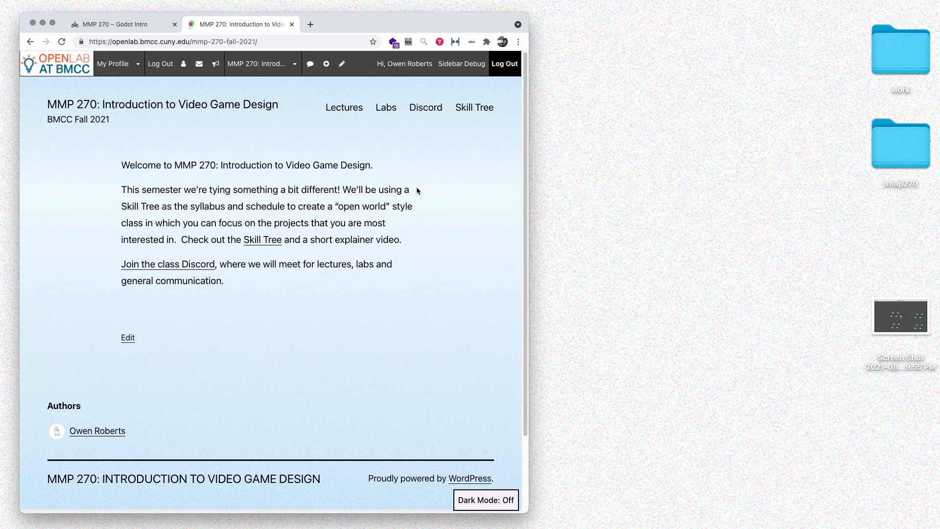
click(922, 322)
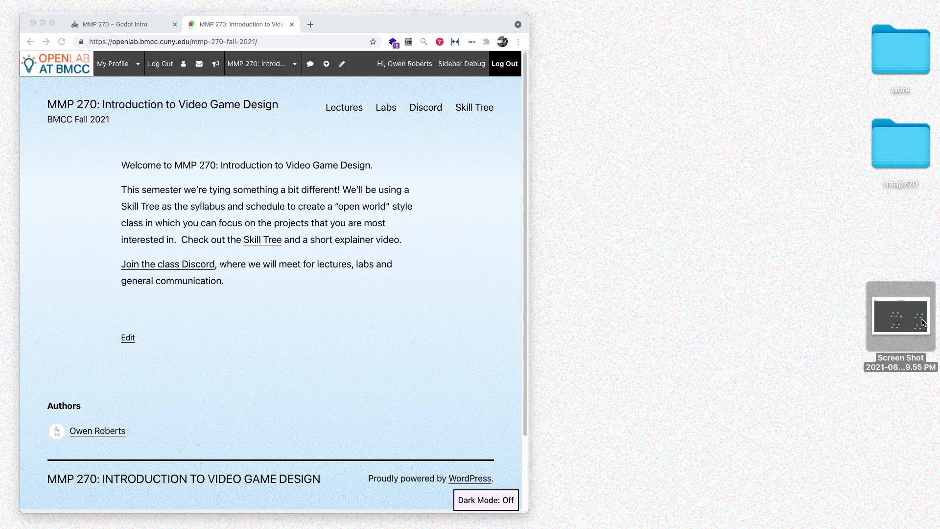
click(418, 373)
mouse_move(326, 63)
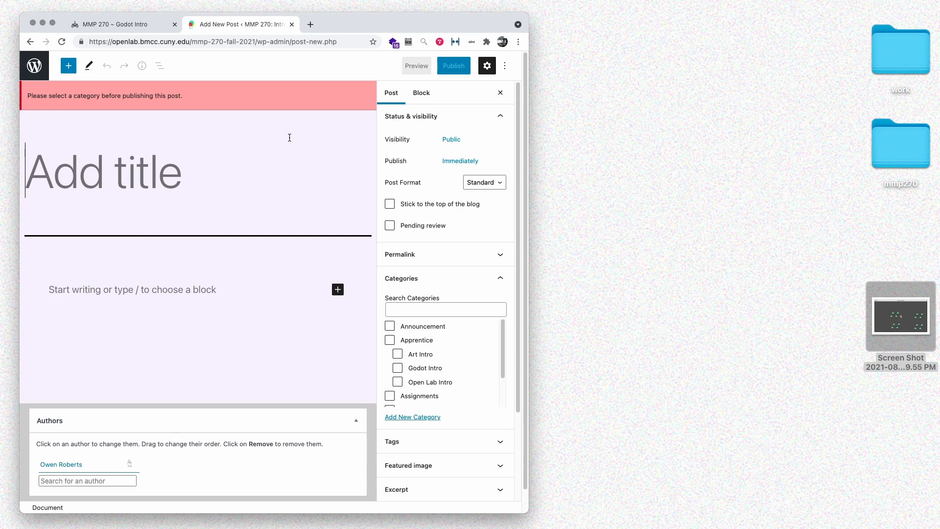
Step: Assign the post to the Godot Intro category and title it "My first Godot Scene"
click(427, 368)
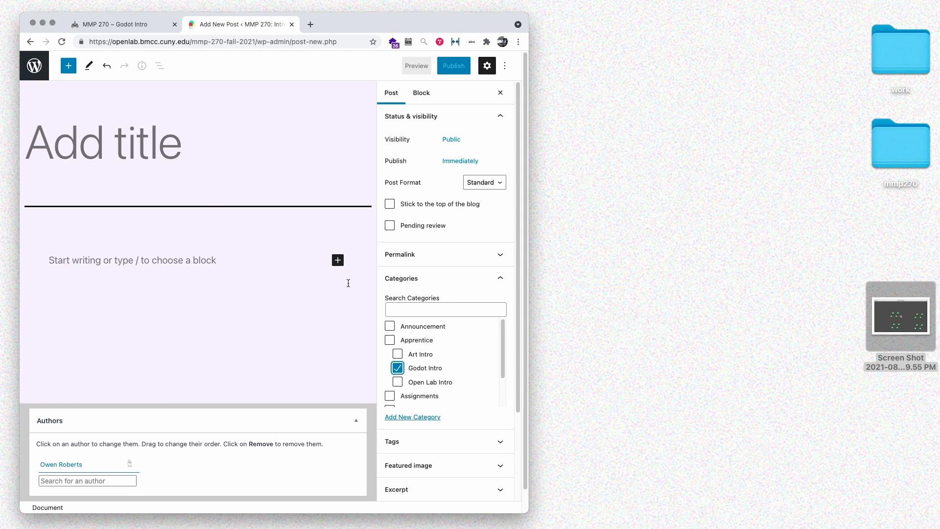
click(185, 157)
text(My first Godot Scene)
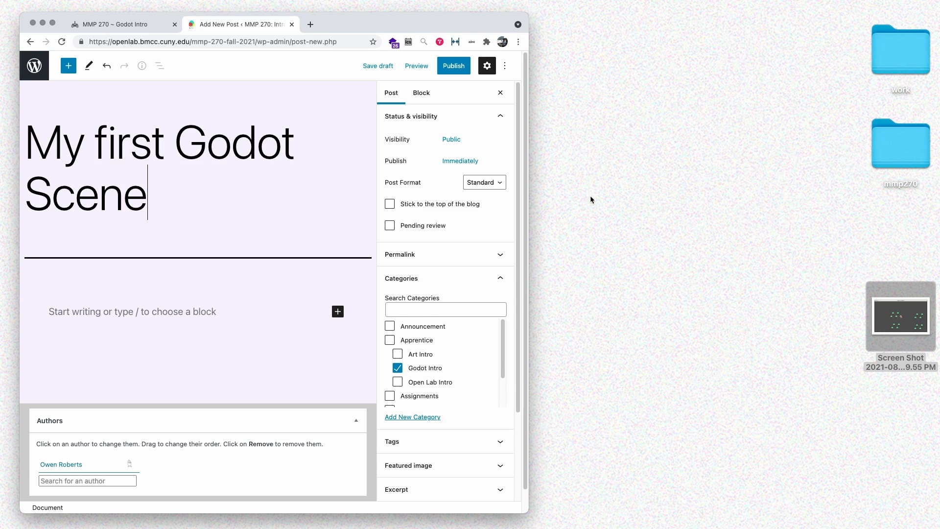
Step: Write the body paragraph "Here's my first Godot scene with a Peanut Butter and Jelly Sandwich walking in a forrest."
key(Return)
text(Here's my first Godot )
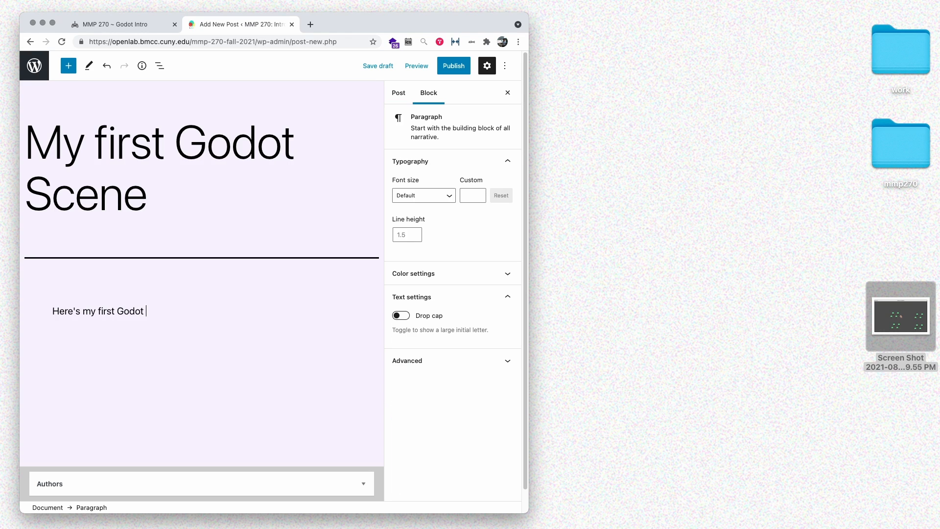
text(scene with a Peanut Butter and Jelly Sandwich walking in a forrest.)
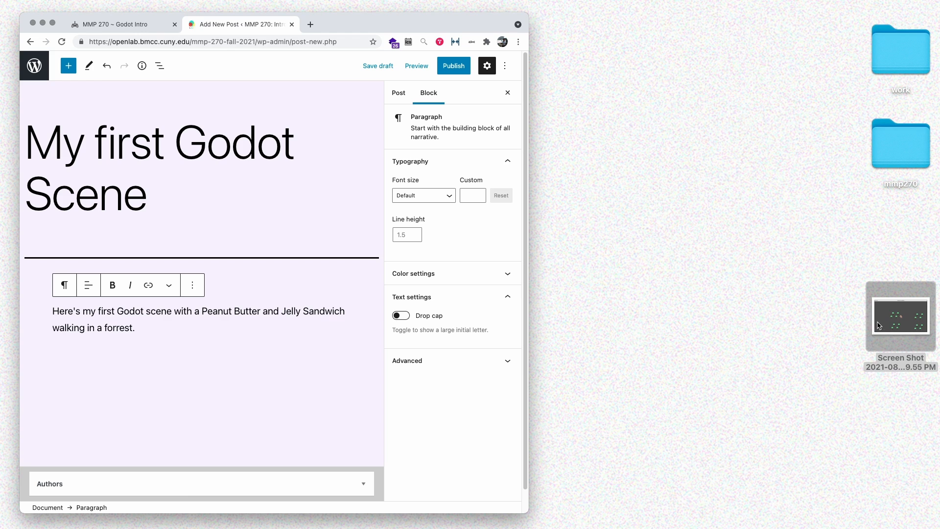
Step: Insert the game screenshot from the desktop as an image below the body paragraph, followed by an empty paragraph
drag(880, 325, 113, 336)
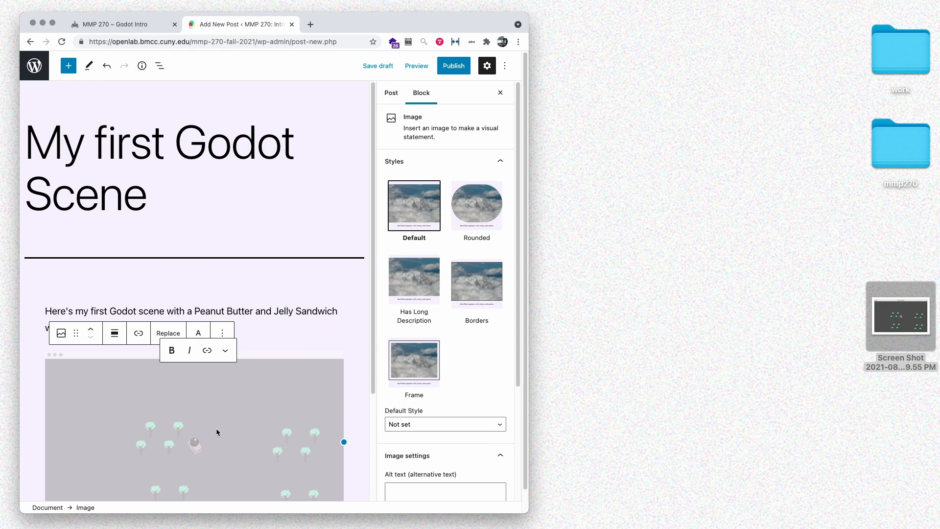
key(Return)
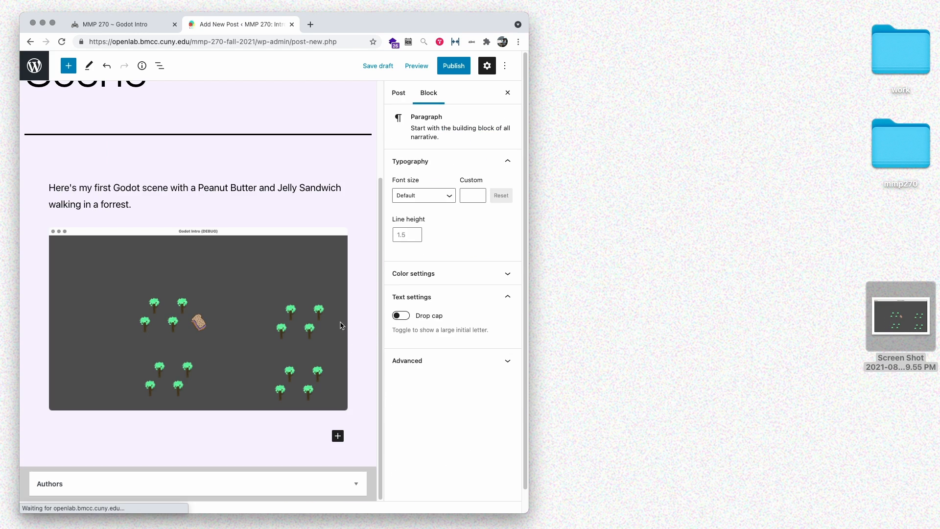
scroll(311, 243, up, 3)
scroll(311, 243, down, 1)
scroll(311, 243, down, 3)
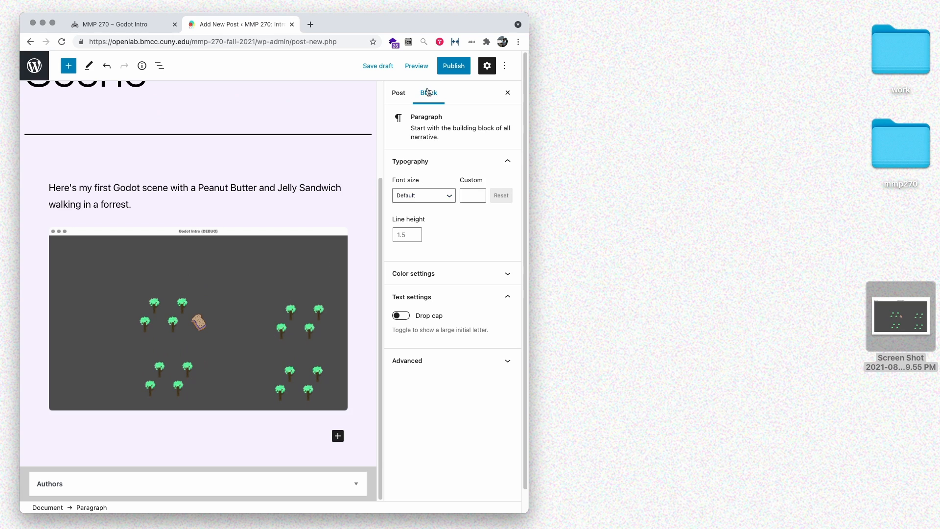
Step: Preview the post in a new tab, check its text, image and category, and return to the post editor
click(416, 65)
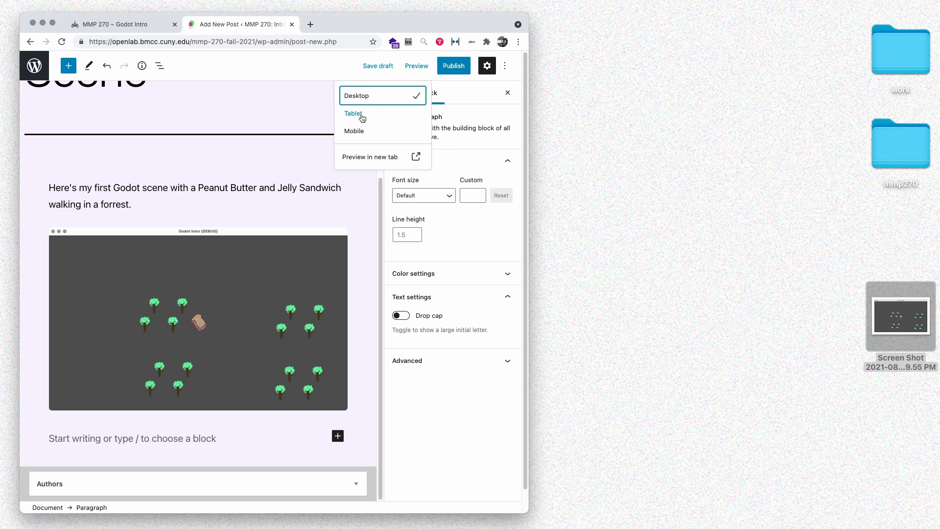
click(359, 156)
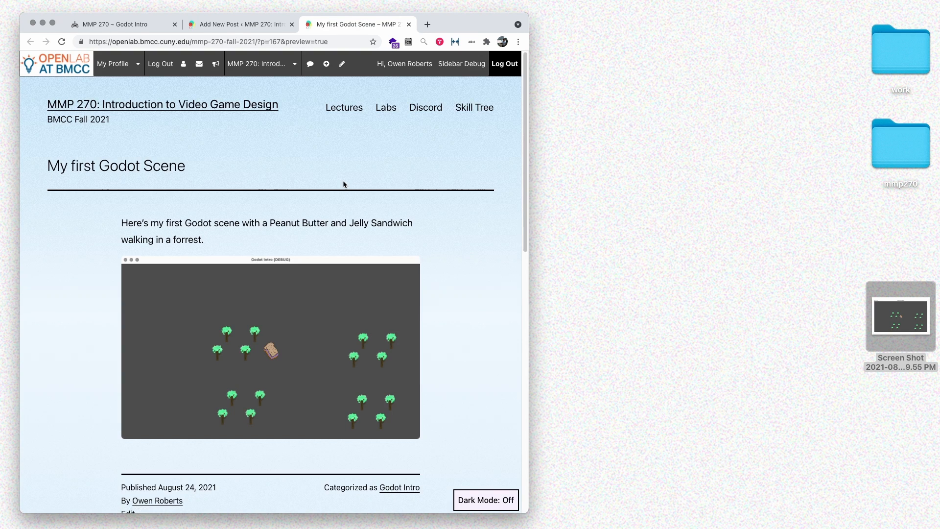
scroll(342, 184, down, 10)
scroll(343, 184, up, 7)
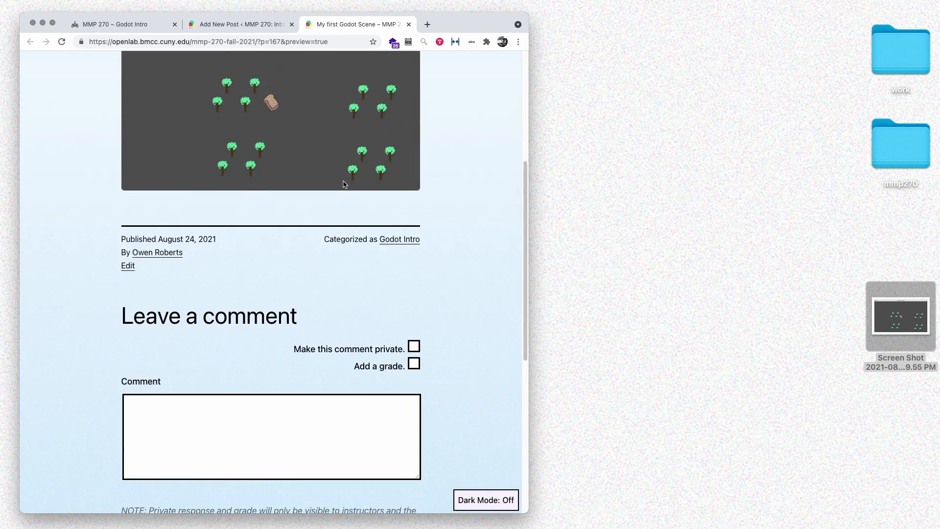
scroll(342, 184, up, 5)
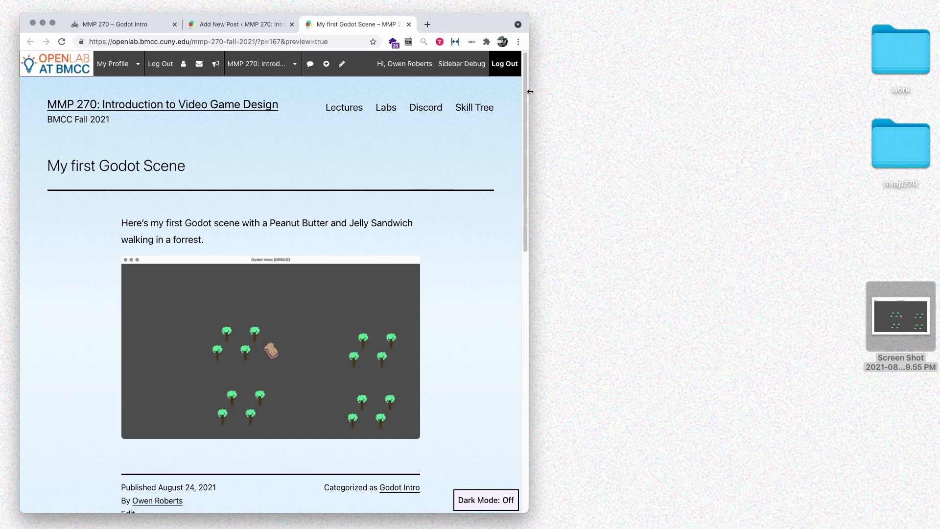
mouse_move(529, 90)
mouse_down()
mouse_move(639, 86)
mouse_move(523, 86)
mouse_up()
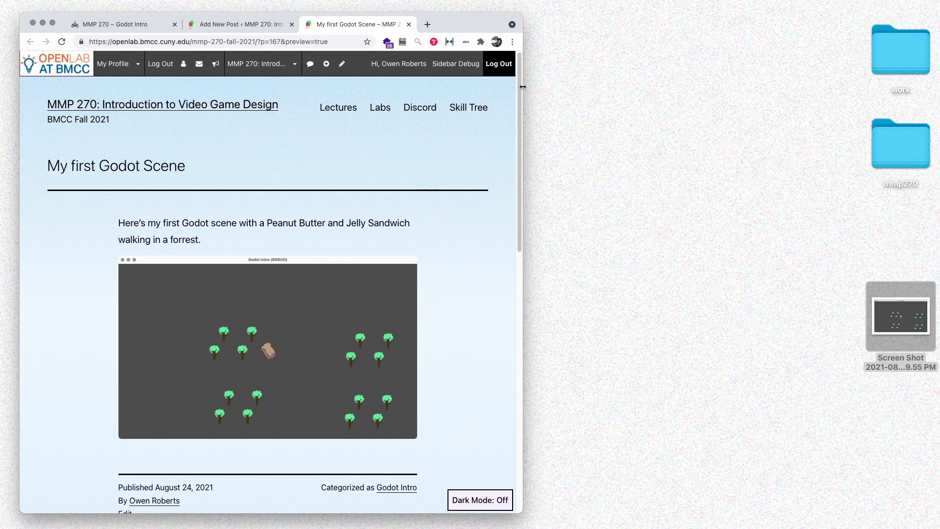
click(409, 24)
click(466, 107)
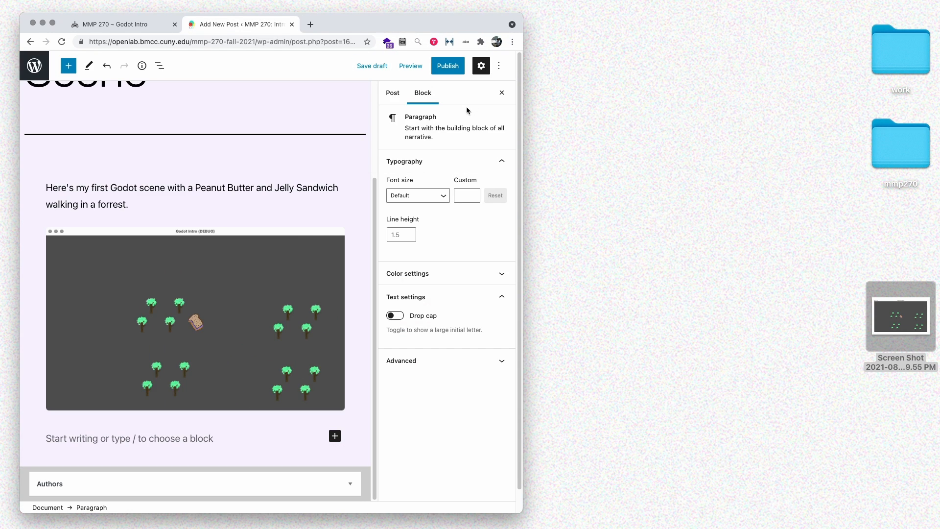